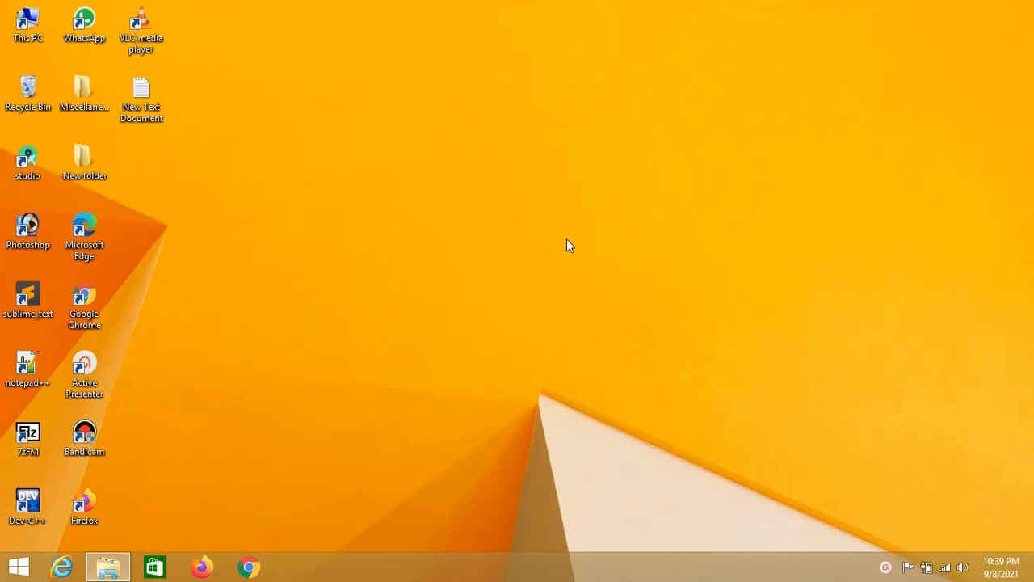
Step: Open Chrome and run a Google search for 'filezilla' from the New Tab page
{"action": "left_click", "coordinate": [248, 566]}
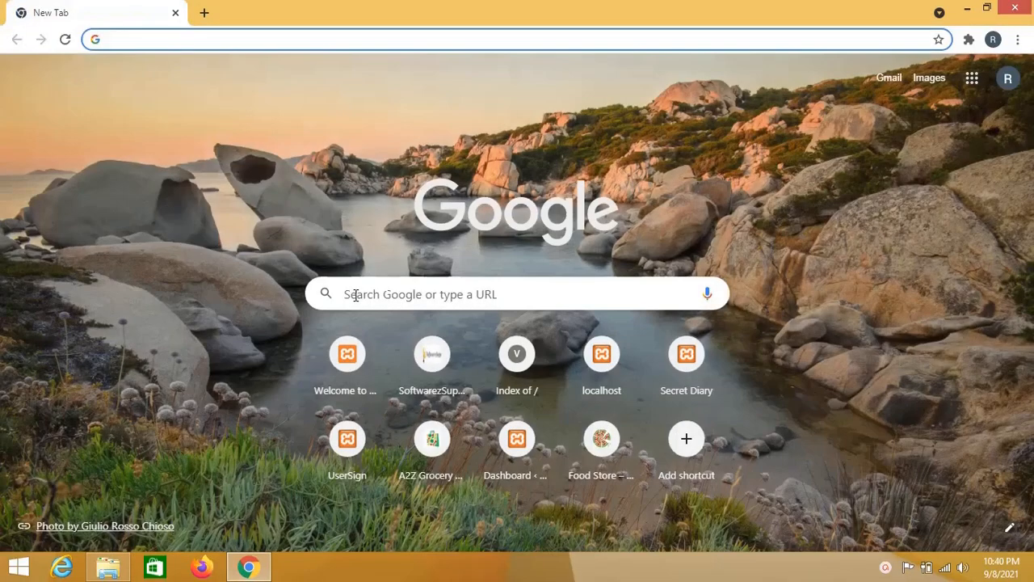
{"action": "left_click", "coordinate": [356, 295]}
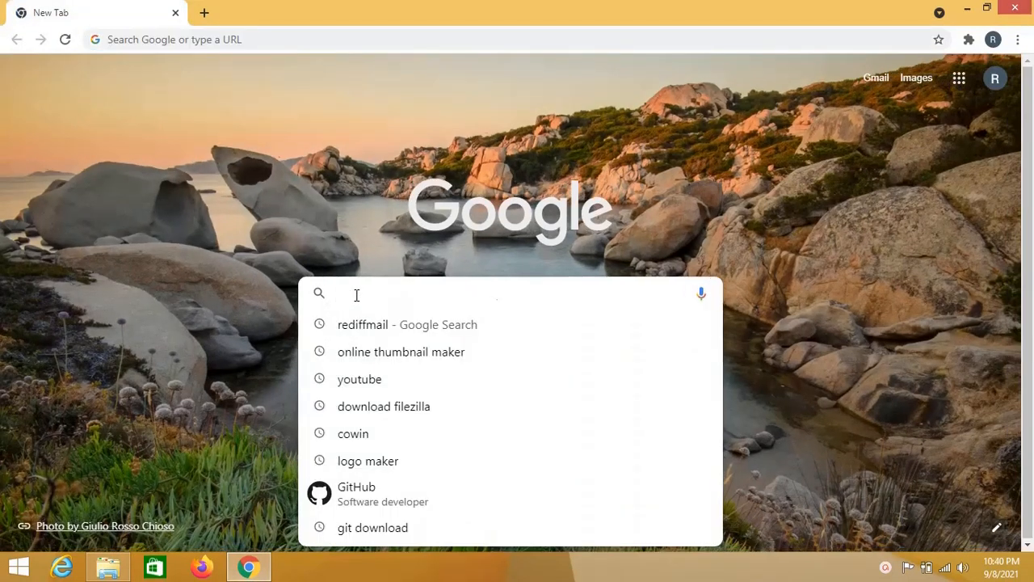
{"action": "type", "text": "file"}
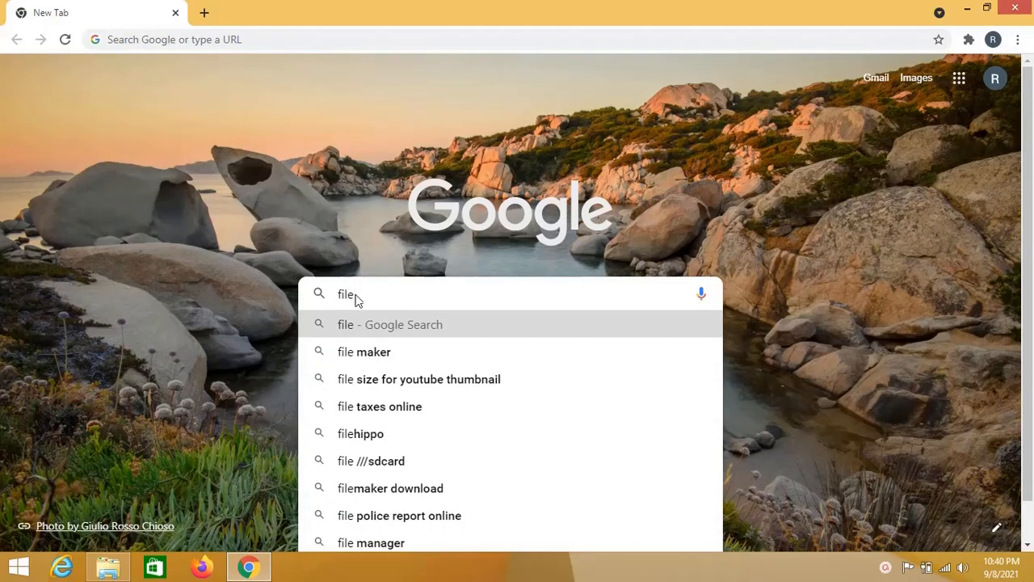
{"action": "type", "text": "zilla"}
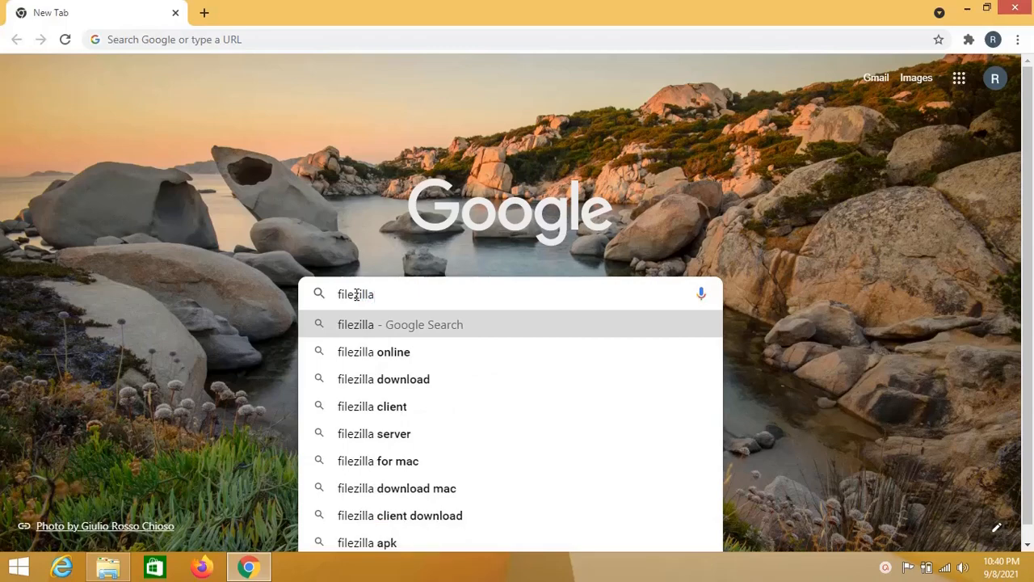
{"action": "key", "text": "Return"}
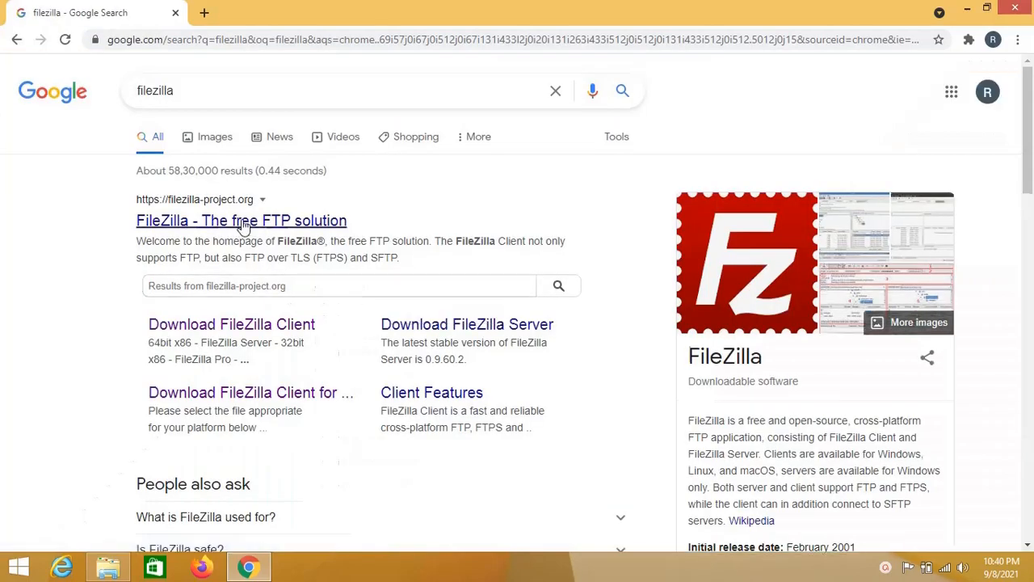
Step: Open the filezilla-project.org homepage from the search results
{"action": "left_click", "coordinate": [244, 221]}
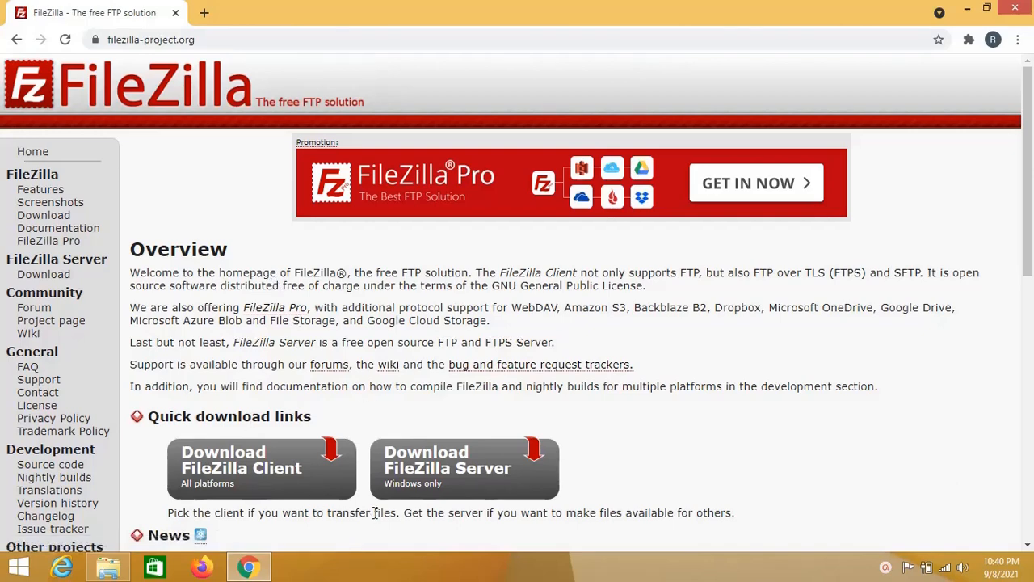
{"action": "scroll", "coordinate": [373, 513], "scroll_direction": "down", "scroll_amount": 1}
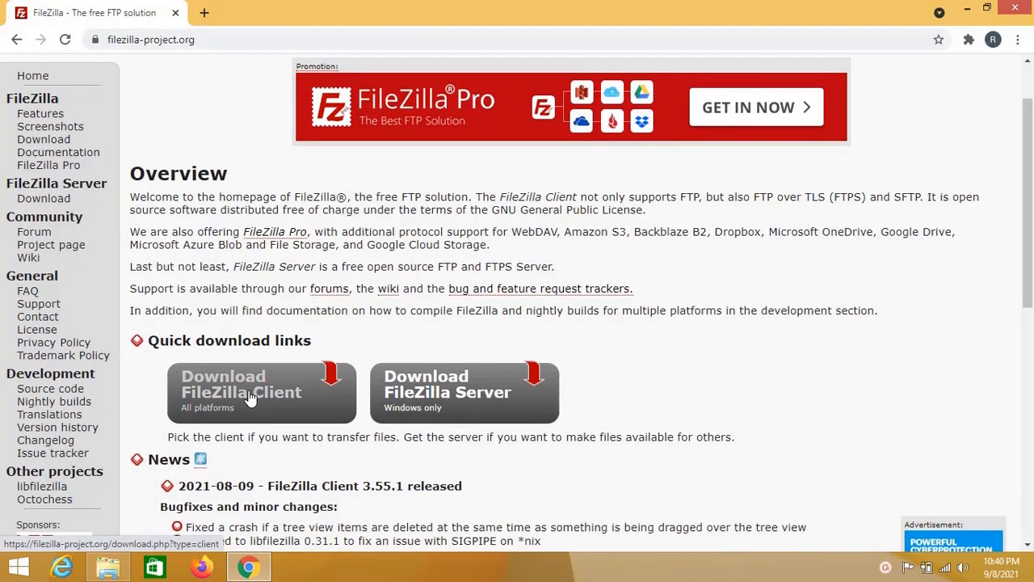
{"action": "scroll", "coordinate": [352, 490], "scroll_direction": "down", "scroll_amount": 4}
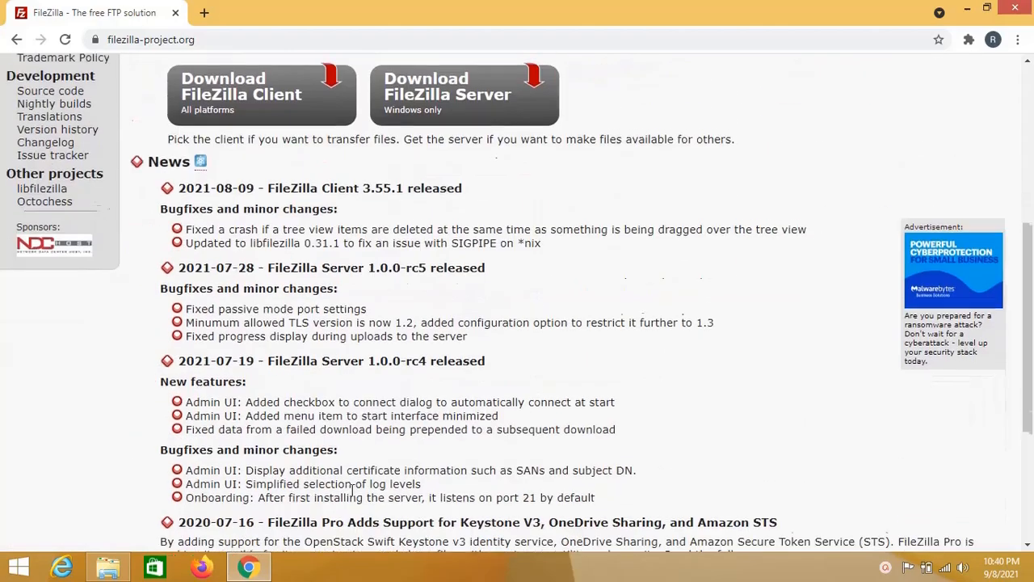
{"action": "scroll", "coordinate": [352, 491], "scroll_direction": "up", "scroll_amount": 5}
{"action": "scroll", "coordinate": [351, 491], "scroll_direction": "down", "scroll_amount": 2}
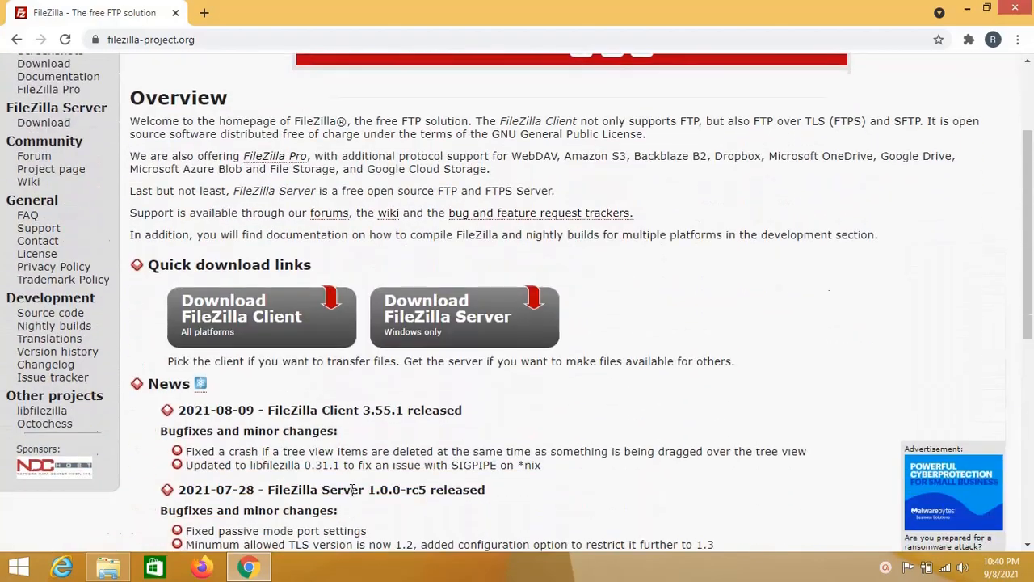
Step: Download the free FileZilla Client 3.55.1 installer for 64-bit Windows
{"action": "left_click", "coordinate": [277, 327]}
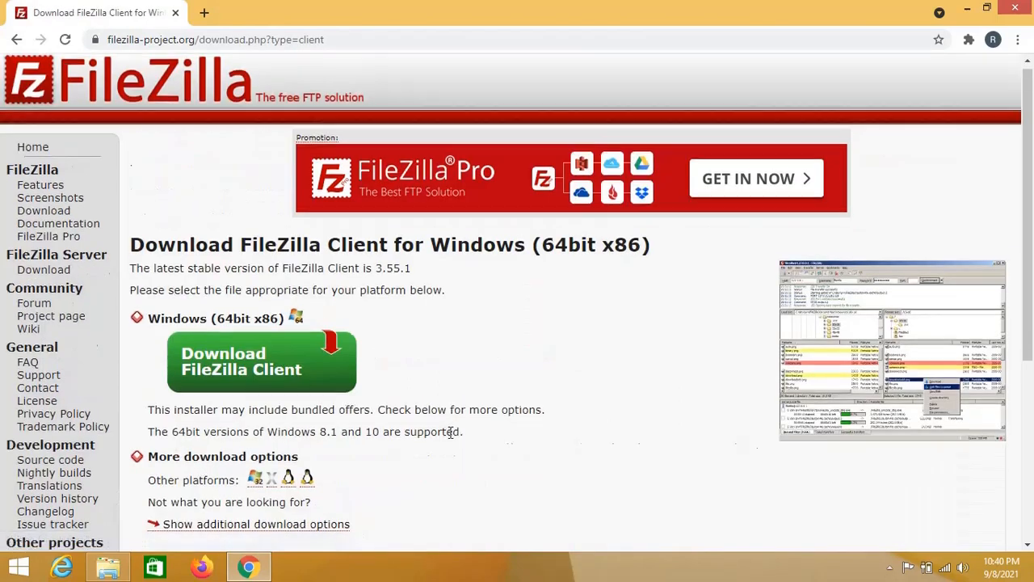
{"action": "scroll", "coordinate": [450, 429], "scroll_direction": "down", "scroll_amount": 1}
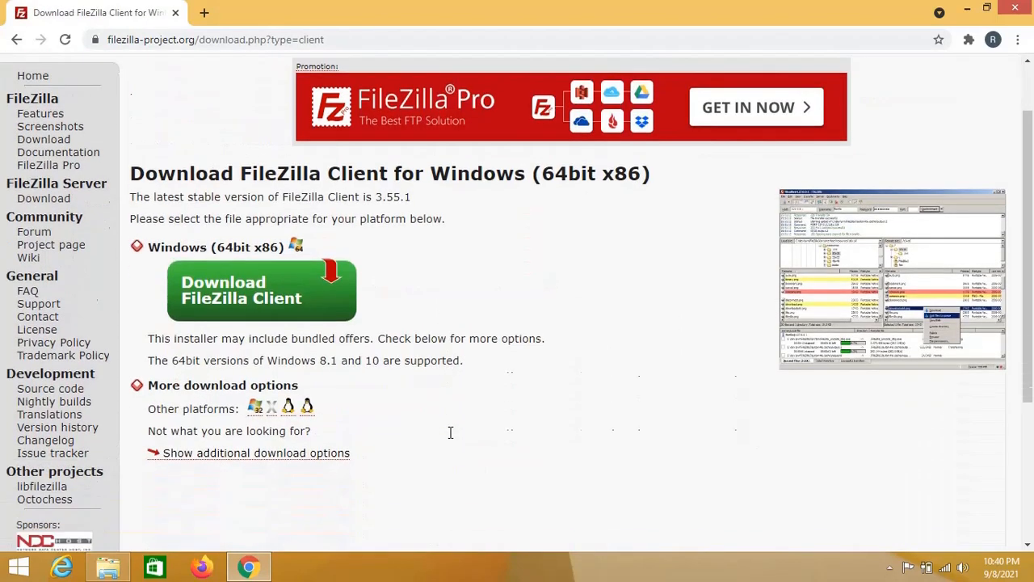
{"action": "left_click", "coordinate": [262, 303]}
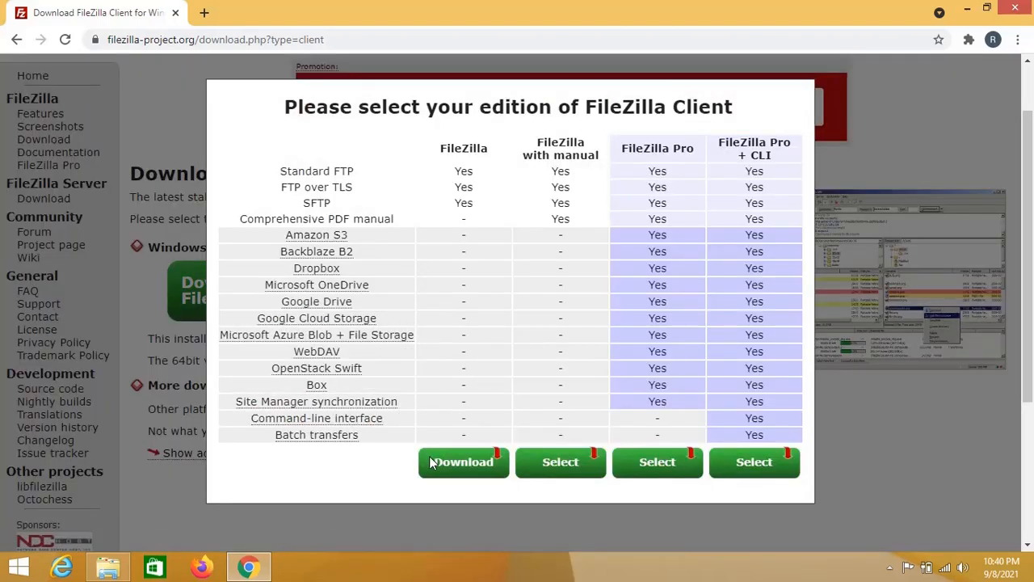
{"action": "left_click", "coordinate": [462, 468]}
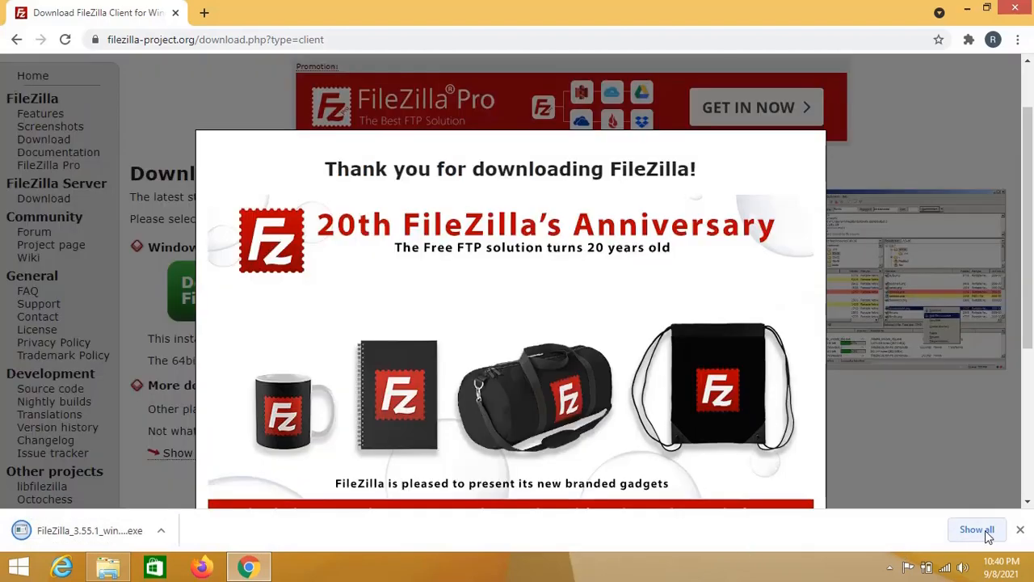
Step: Show the downloaded FileZilla setup file in the Downloads folder via Chrome's downloads list
{"action": "left_click", "coordinate": [978, 531]}
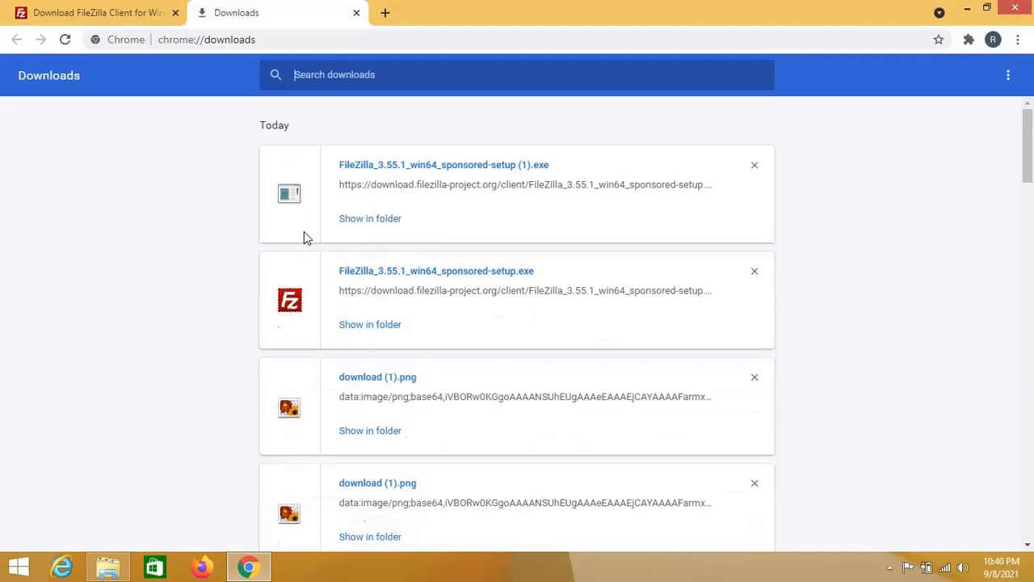
{"action": "left_click", "coordinate": [368, 222]}
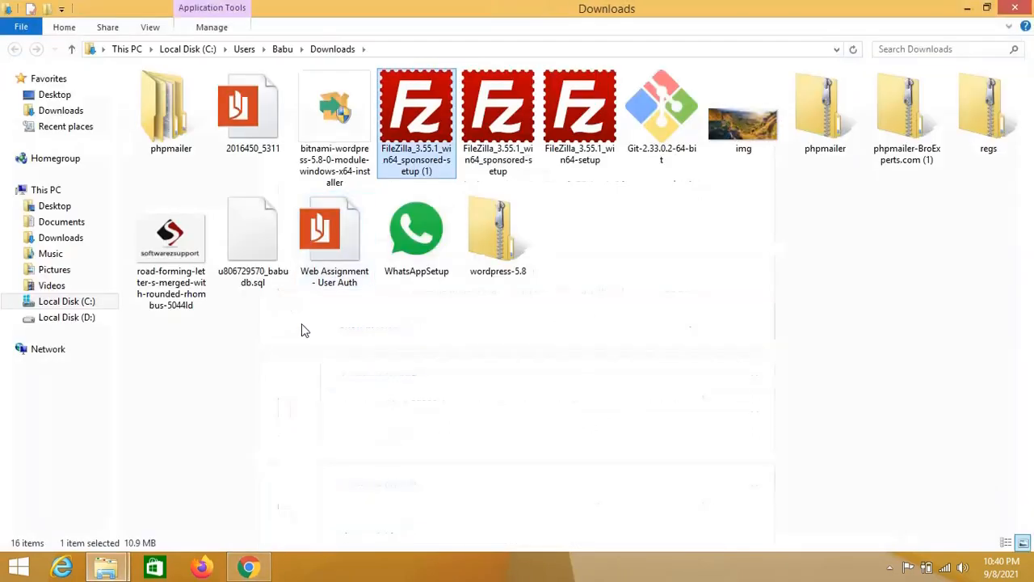
Step: Run FileZilla setup: accept the licence, install for all users with default components and location
{"action": "double_click", "coordinate": [413, 152]}
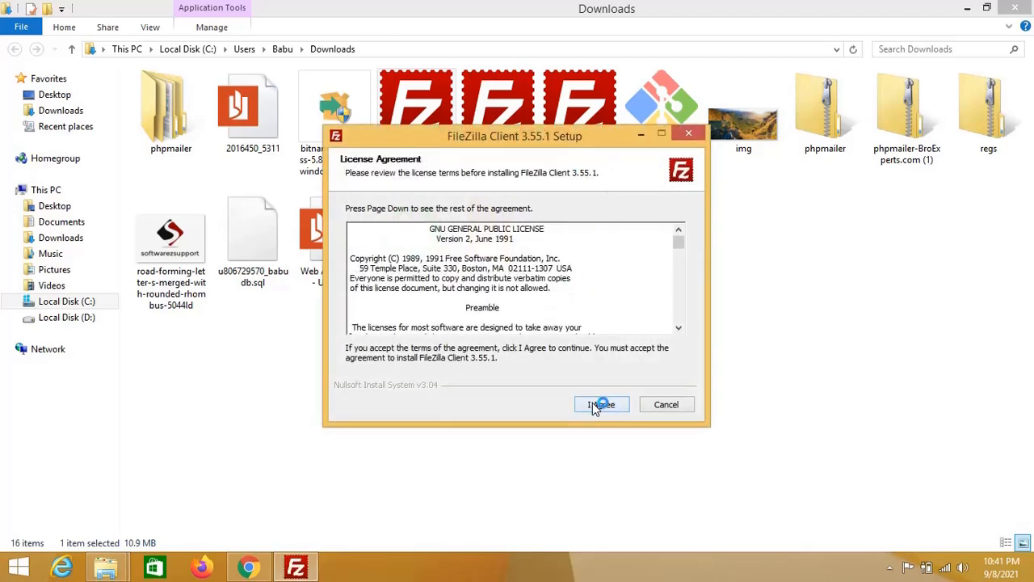
{"action": "left_click", "coordinate": [595, 404]}
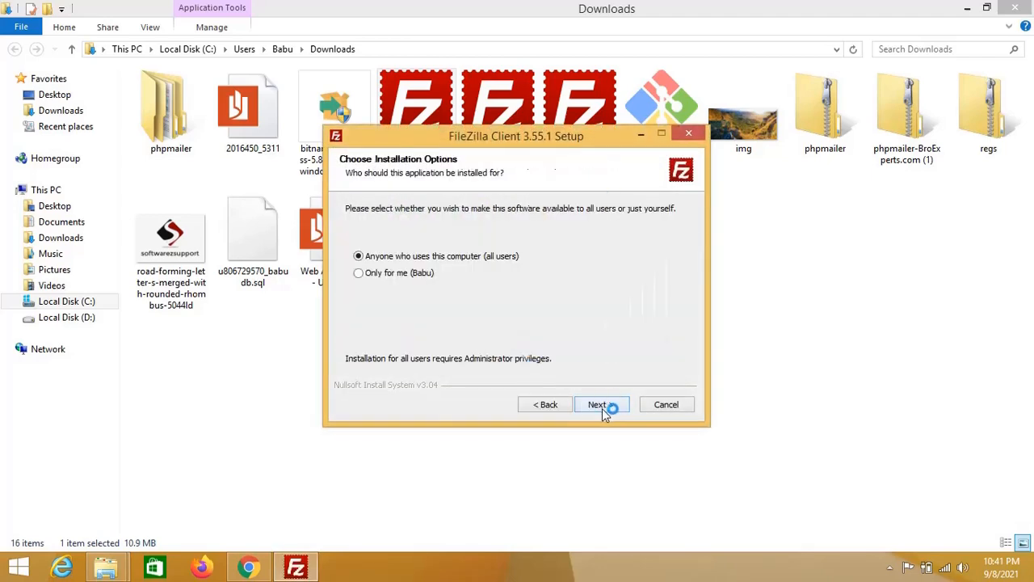
{"action": "left_click", "coordinate": [602, 408]}
{"action": "left_click", "coordinate": [612, 407]}
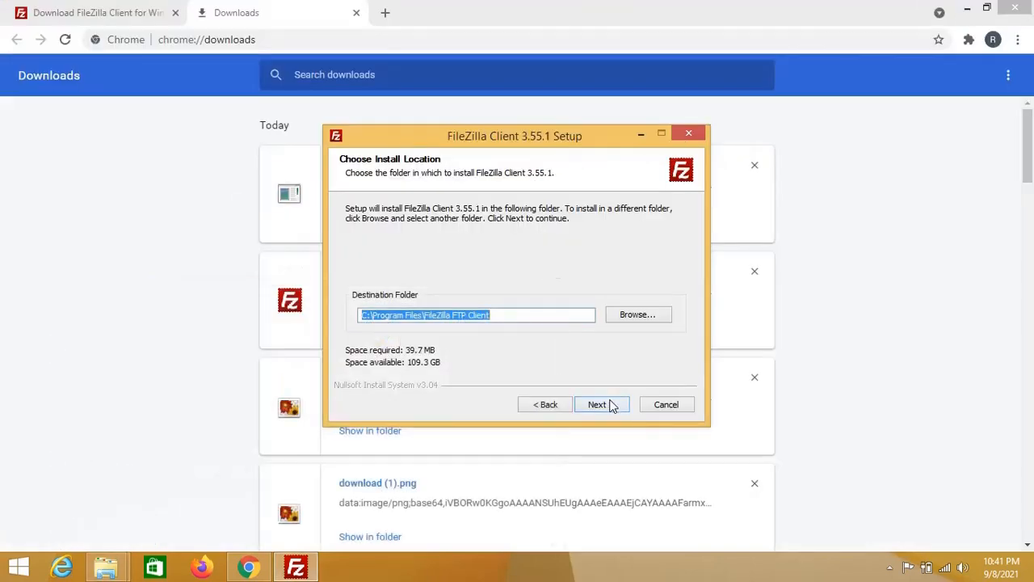
{"action": "left_click", "coordinate": [600, 404]}
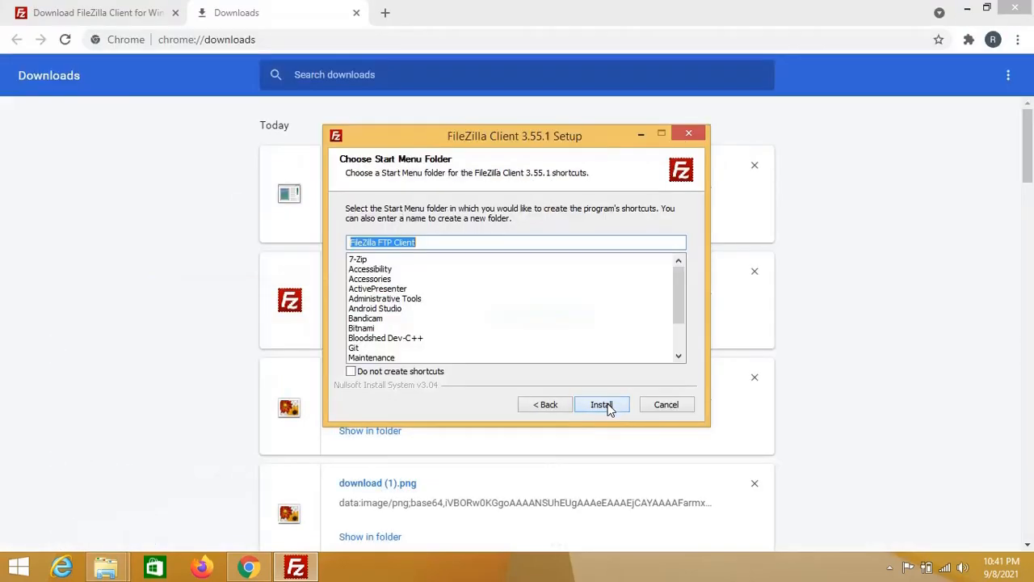
{"action": "left_click", "coordinate": [607, 408]}
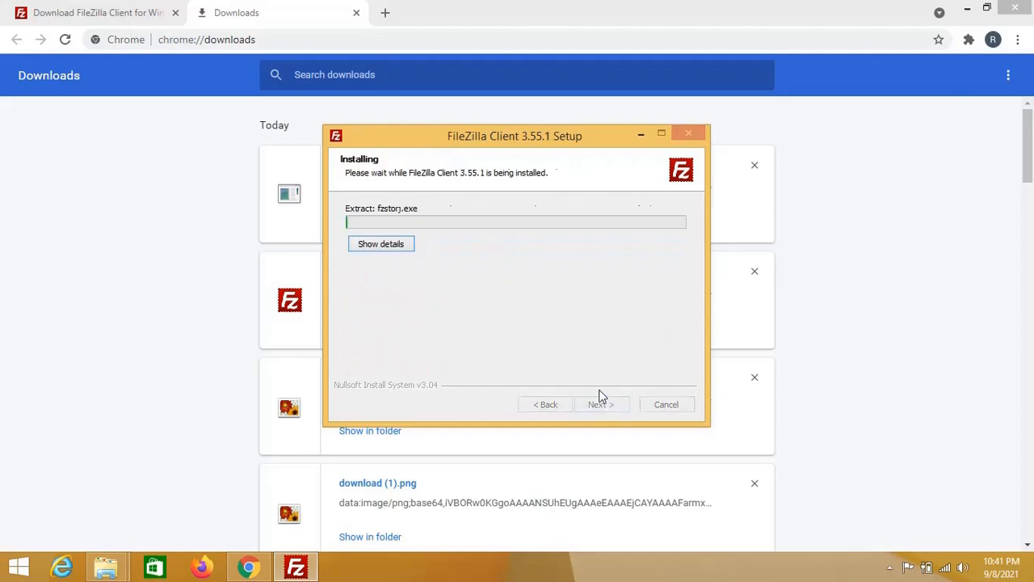
{"action": "left_click", "coordinate": [969, 9]}
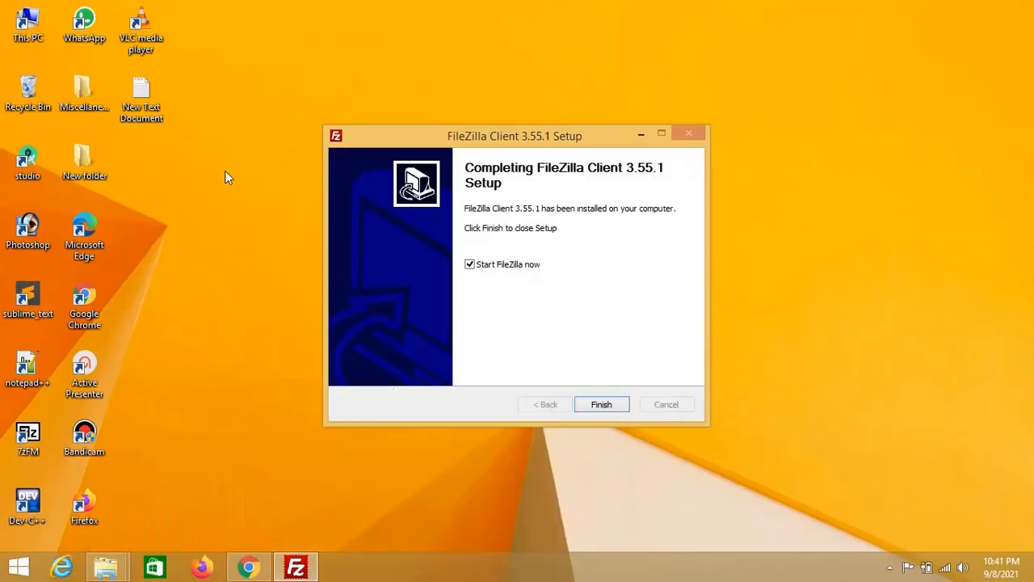
Step: Finish setup with Start FileZilla now checked, then minimise the FileZilla window
{"action": "left_click", "coordinate": [601, 406]}
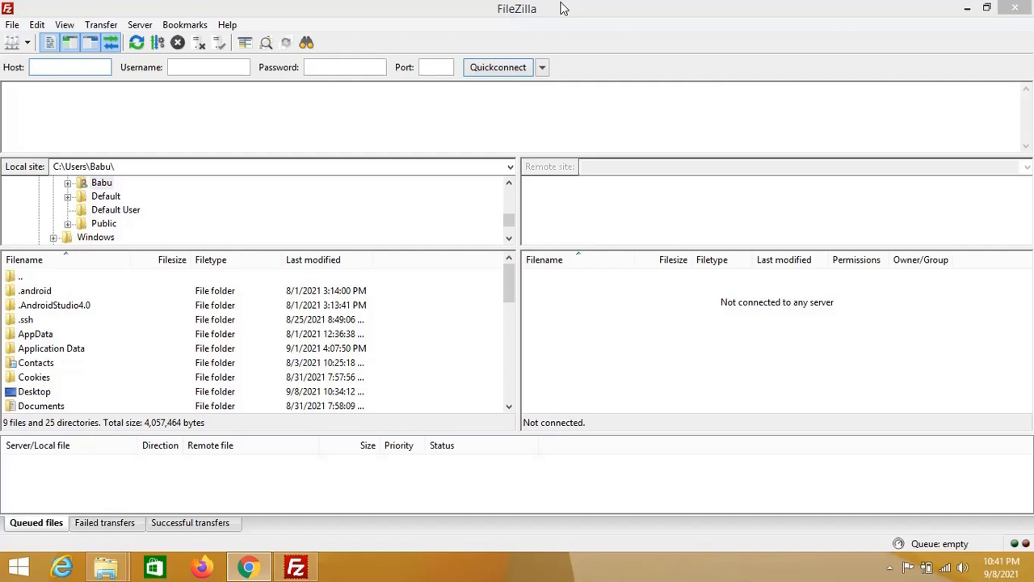
{"action": "left_click", "coordinate": [968, 13]}
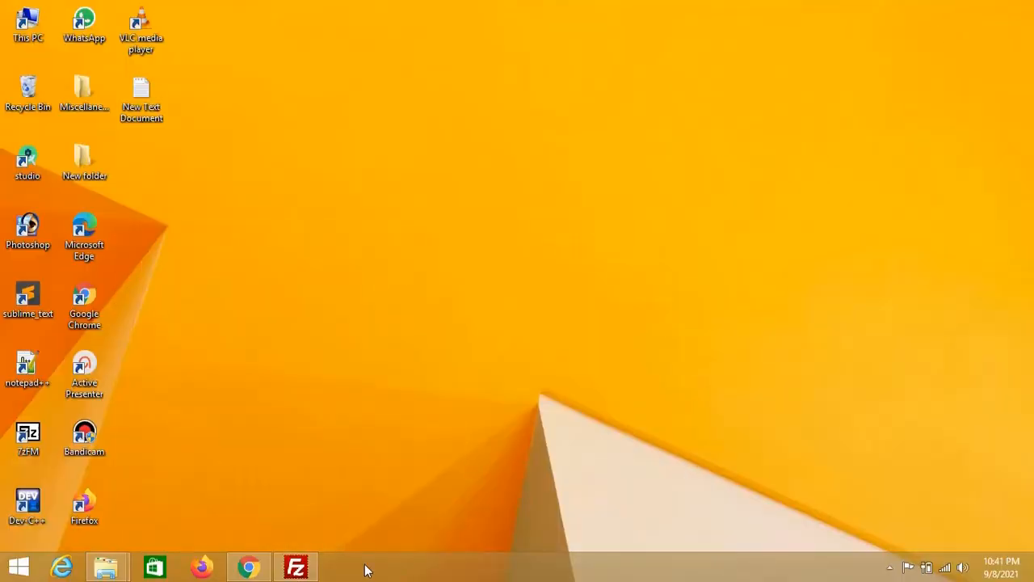
Step: Restore and re-minimise FileZilla, then bring Chrome's Downloads page to the front
{"action": "left_click", "coordinate": [297, 569]}
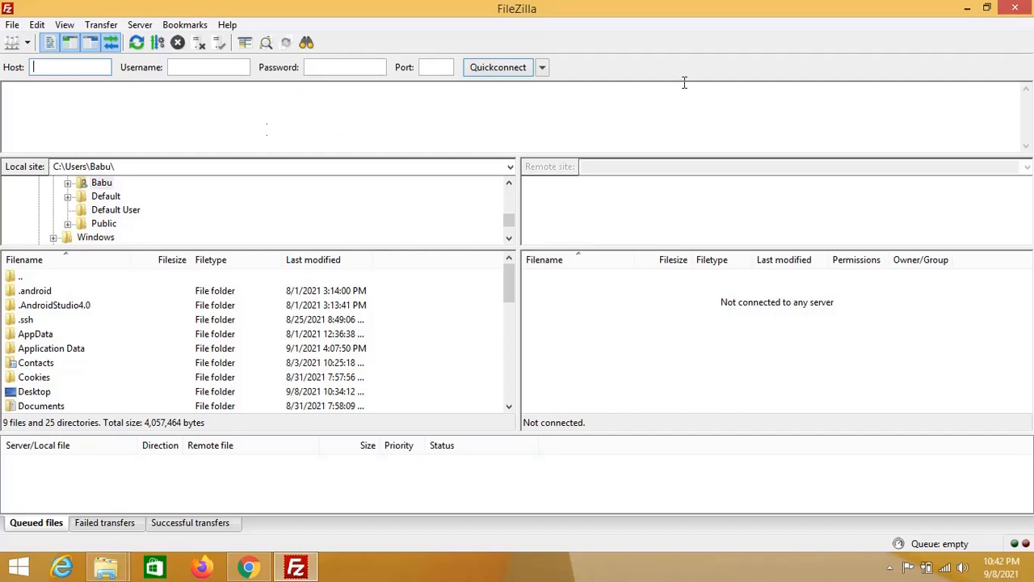
{"action": "left_click", "coordinate": [969, 8]}
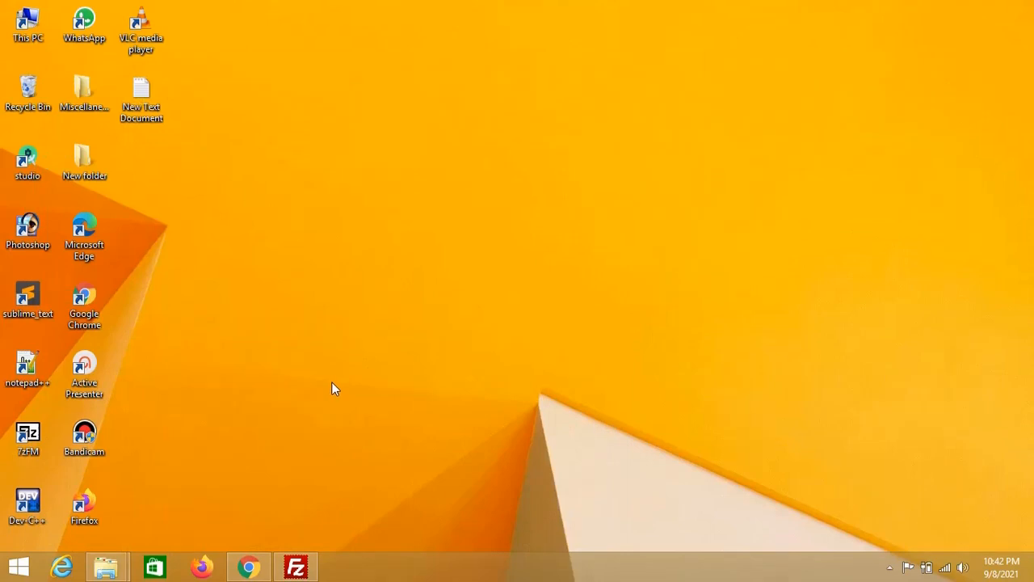
{"action": "left_click", "coordinate": [255, 569]}
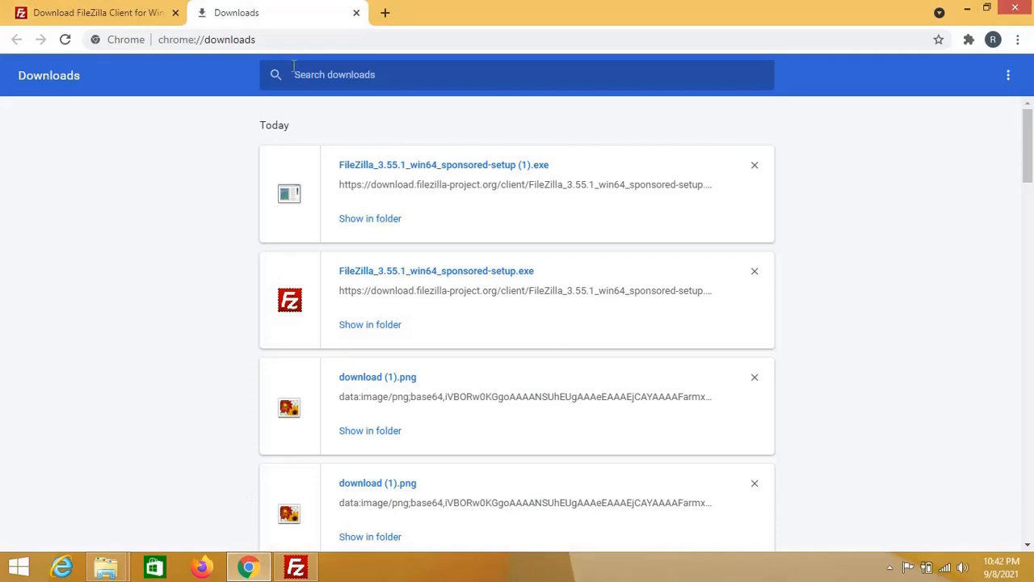
Step: Search Google for 'infinityfree' in a new tab and open the infinityfree.net homepage
{"action": "left_click", "coordinate": [386, 13]}
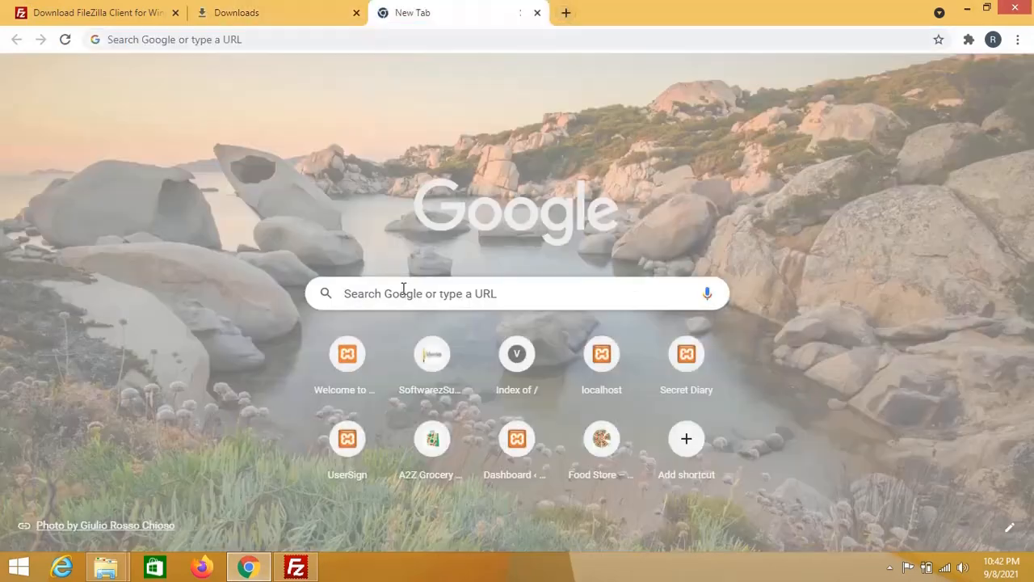
{"action": "left_click", "coordinate": [403, 292]}
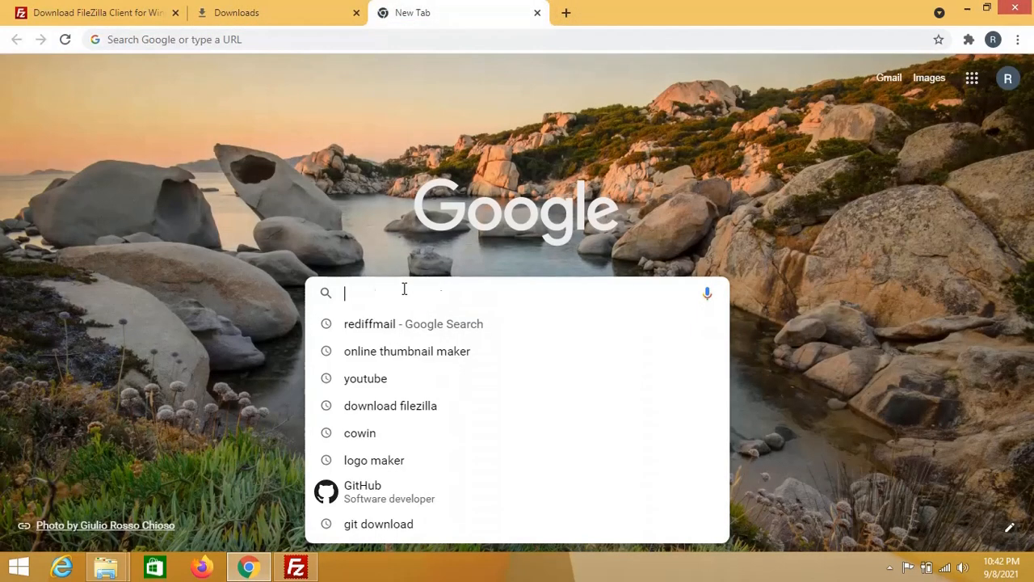
{"action": "type", "text": "infin"}
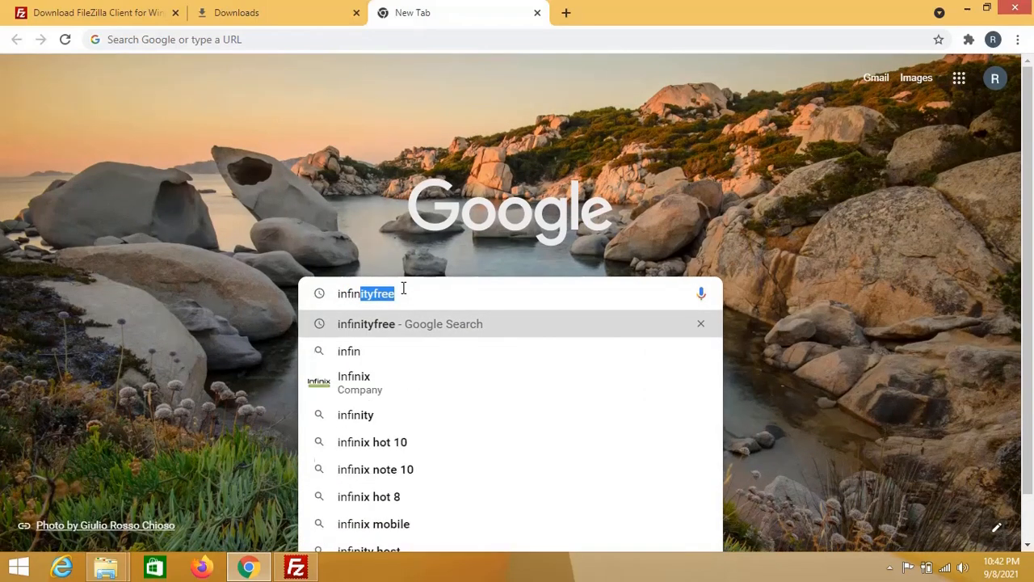
{"action": "type", "text": "ityfre"}
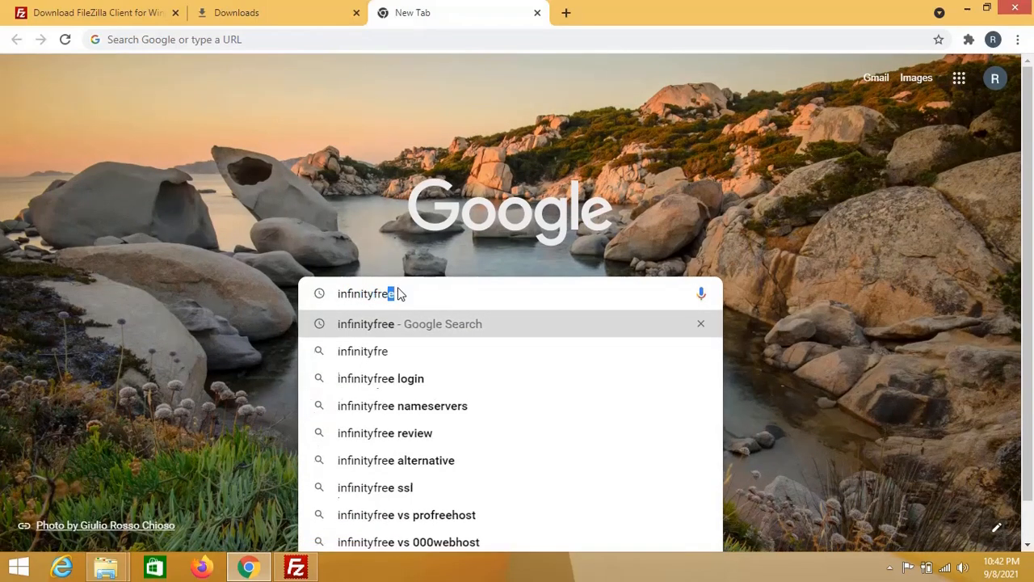
{"action": "type", "text": "e"}
{"action": "key", "text": "Return"}
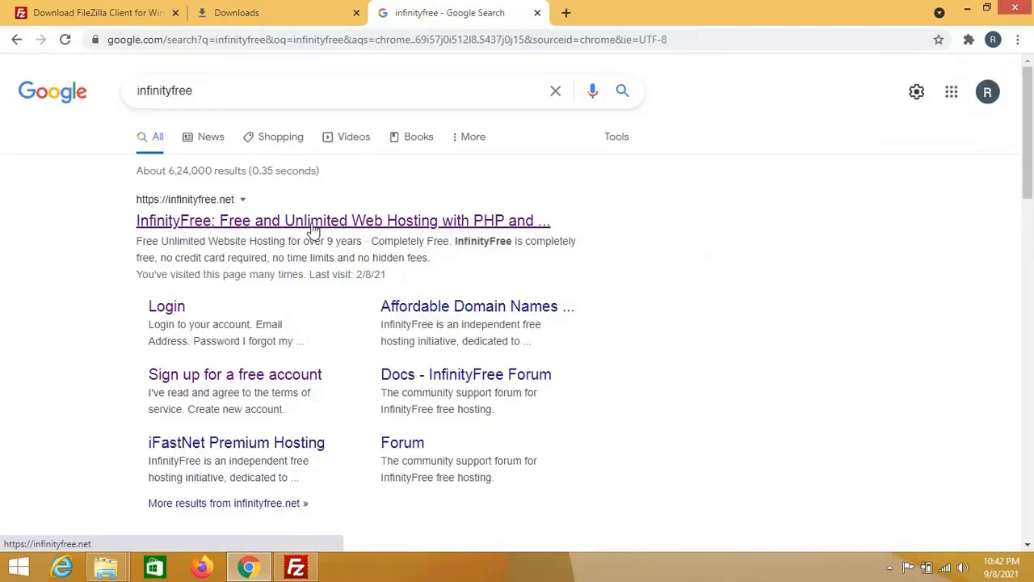
{"action": "left_click", "coordinate": [314, 228]}
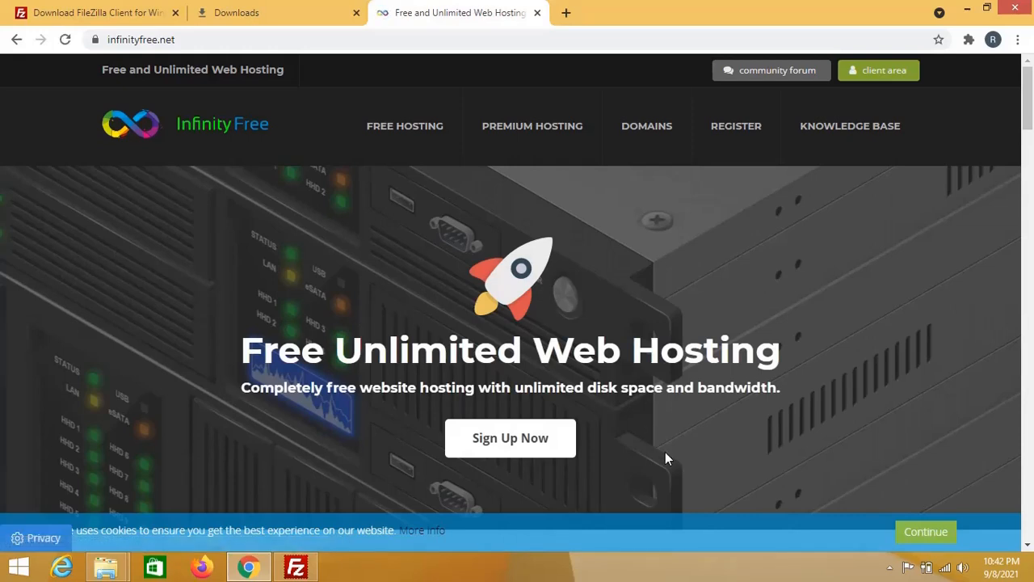
Step: Visit the InfinityFree client area, return, and open the Sign Up Now registration form
{"action": "scroll", "coordinate": [636, 427], "scroll_direction": "down", "scroll_amount": 4}
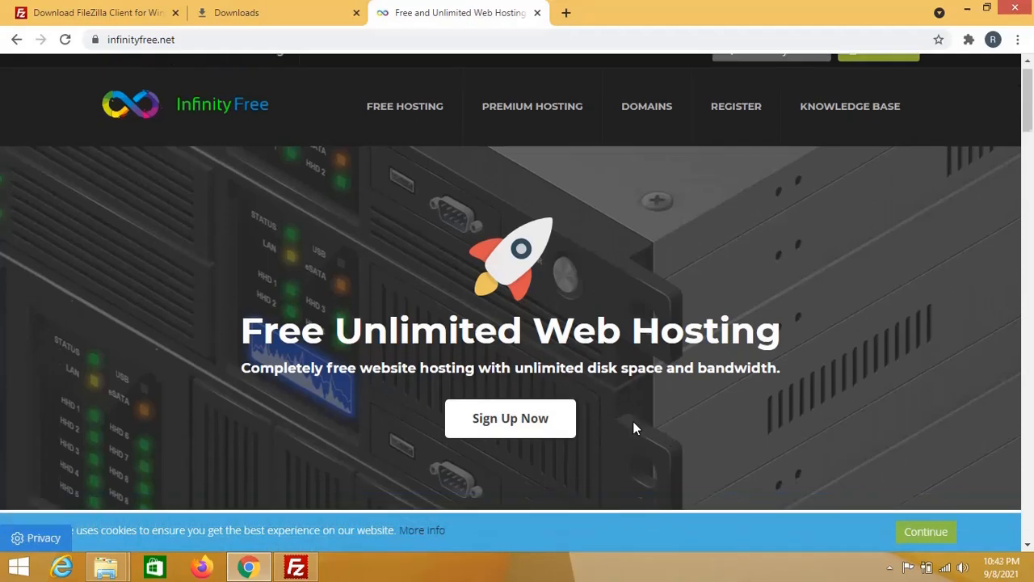
{"action": "scroll", "coordinate": [422, 310], "scroll_direction": "up", "scroll_amount": 4}
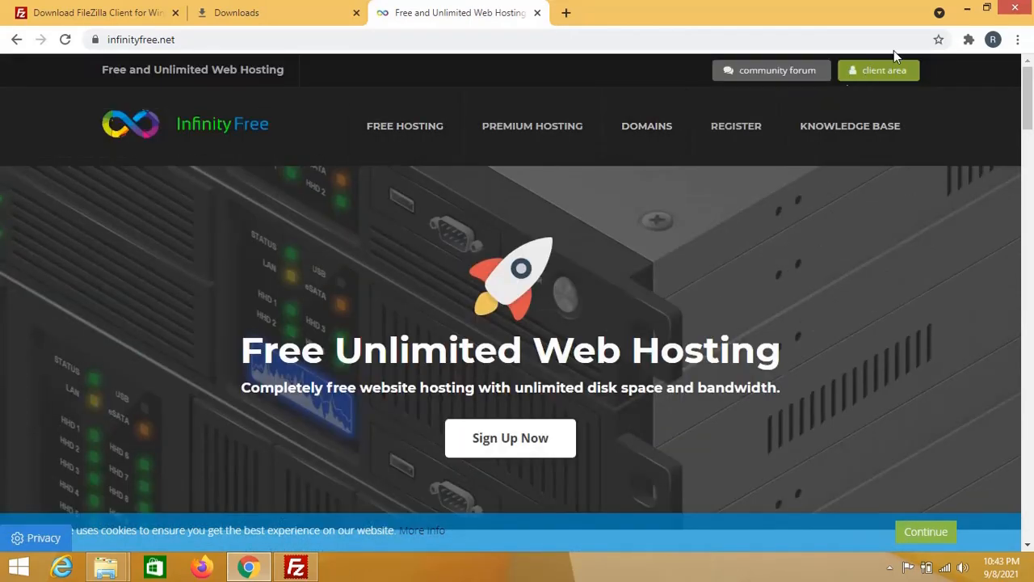
{"action": "left_click", "coordinate": [886, 71]}
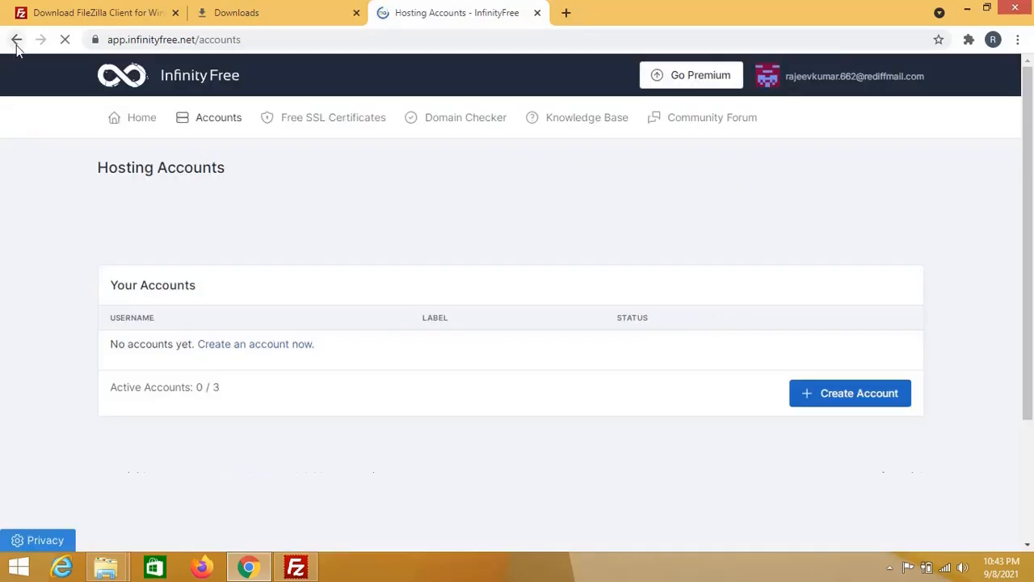
{"action": "left_click", "coordinate": [17, 42]}
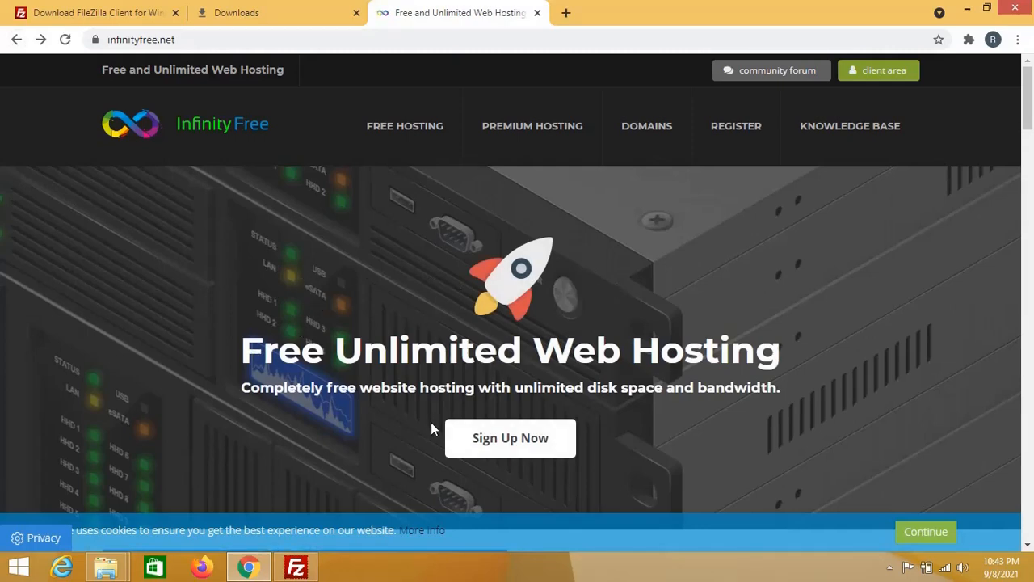
{"action": "left_click", "coordinate": [501, 445]}
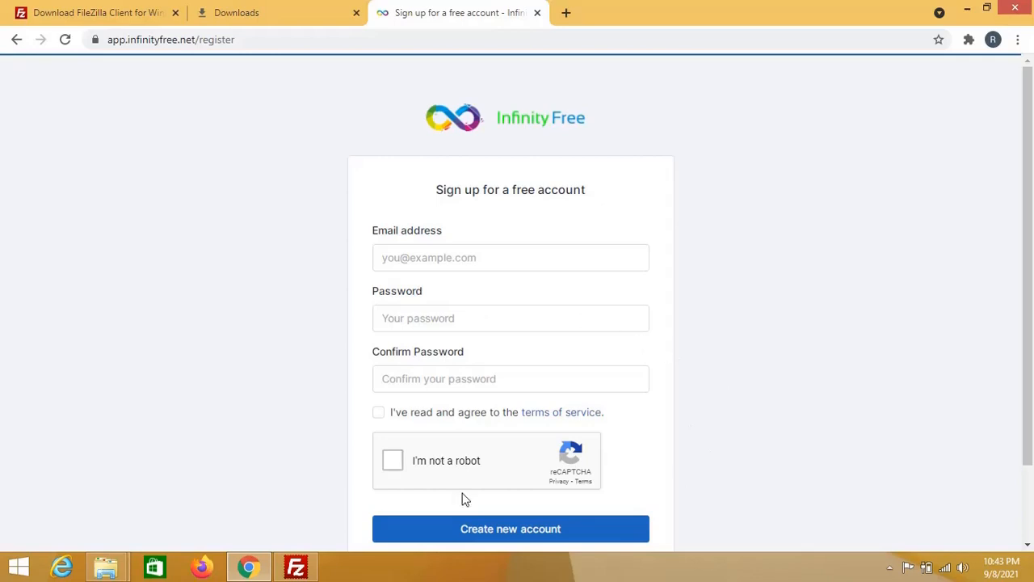
{"action": "scroll", "coordinate": [688, 457], "scroll_direction": "down", "scroll_amount": 2}
Step: Switch to the InfinityFree login page and sign in with the account e-mail and password
{"action": "left_click", "coordinate": [563, 499]}
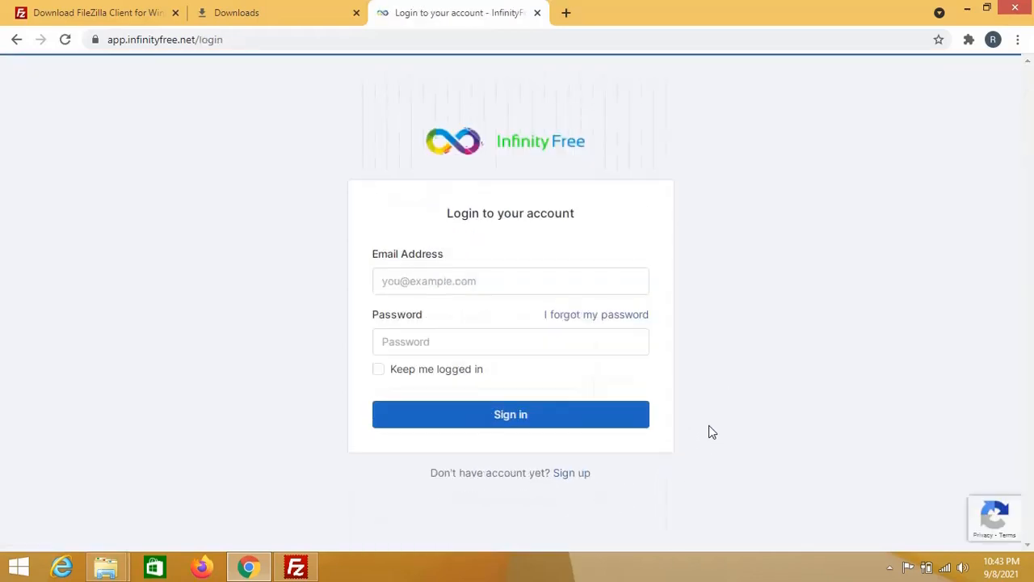
{"action": "left_click", "coordinate": [458, 277]}
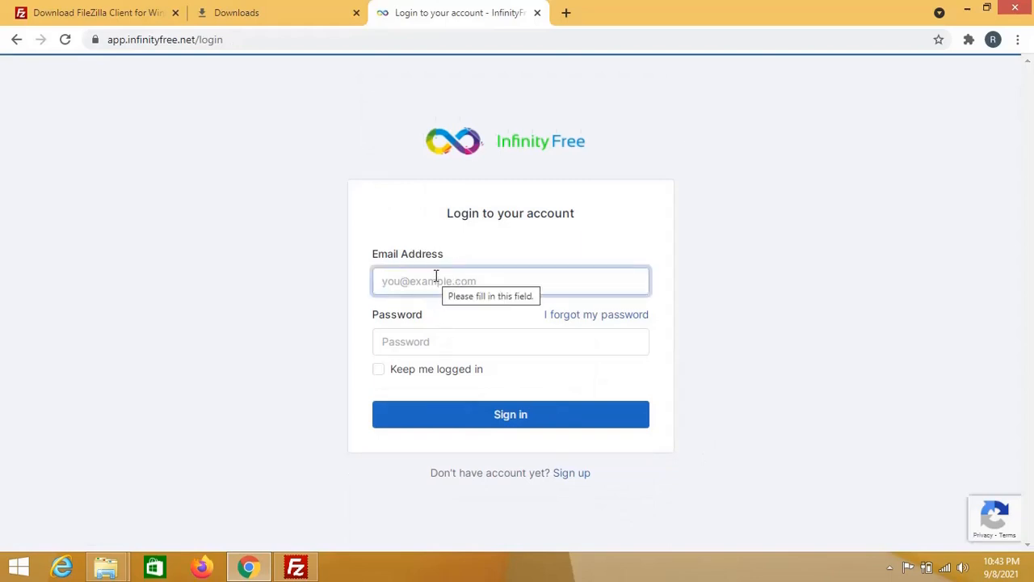
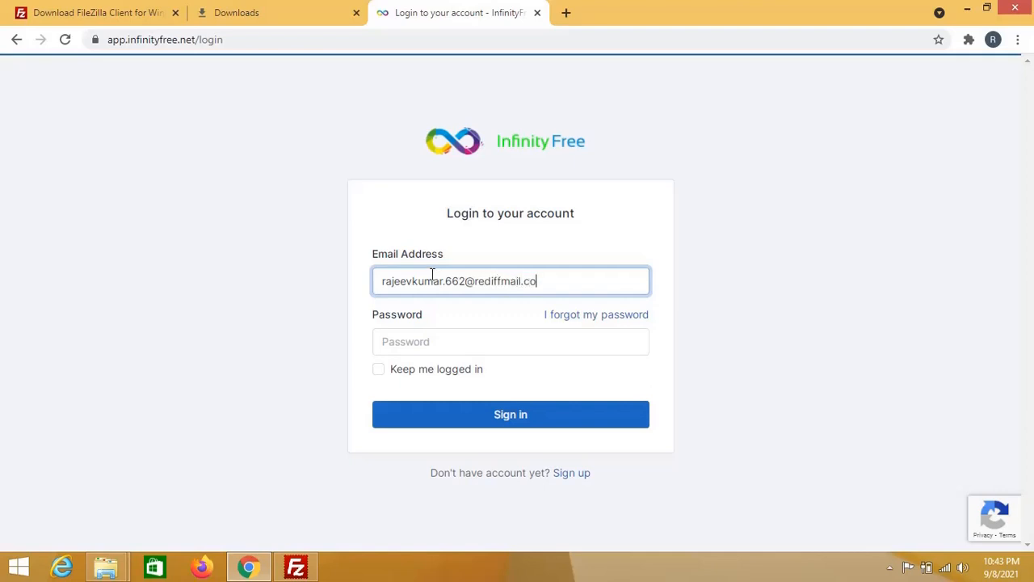
{"action": "left_click", "coordinate": [469, 334]}
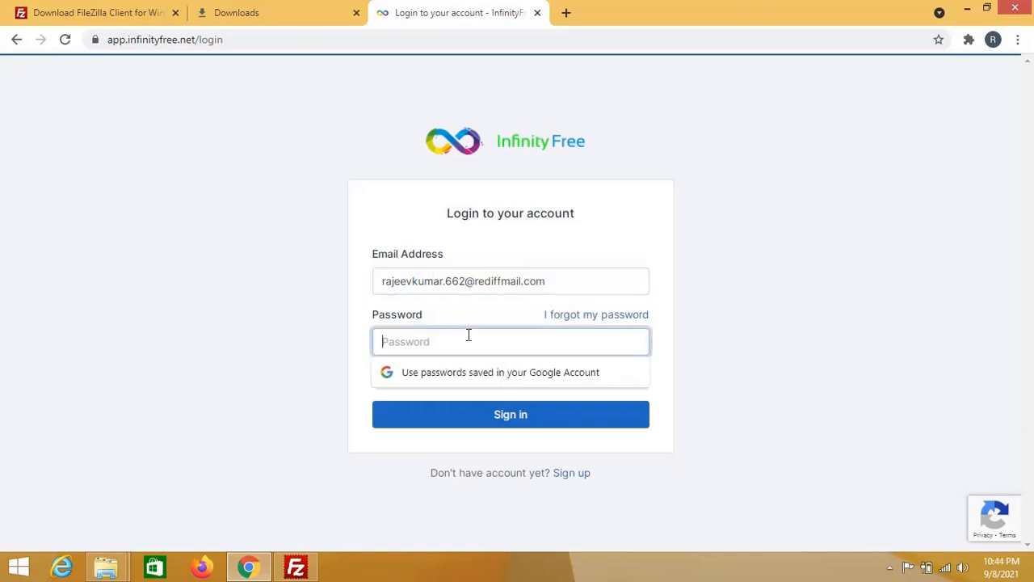
{"action": "type", "text": "******"}
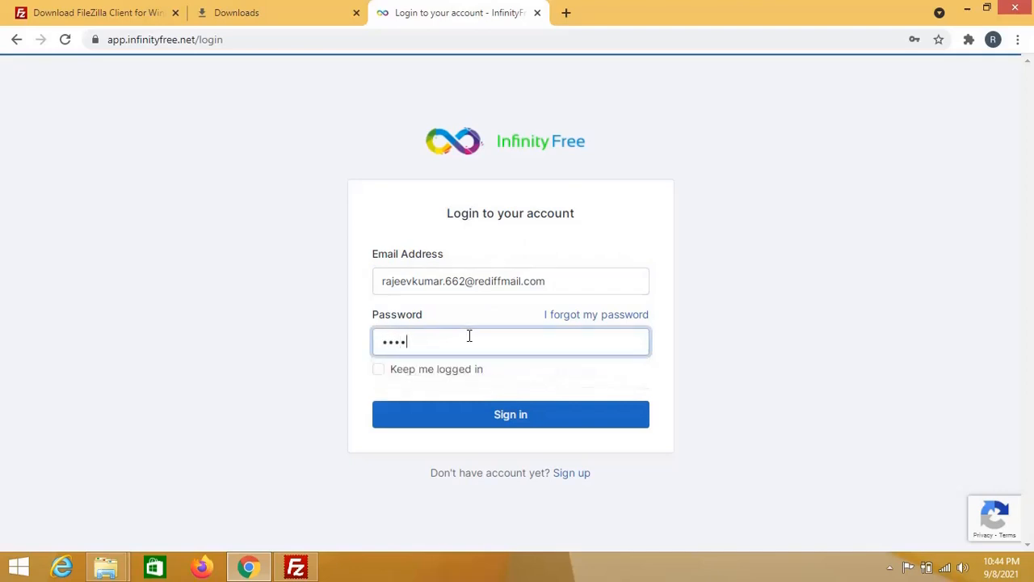
{"action": "type", "text": "**"}
{"action": "left_click", "coordinate": [506, 412]}
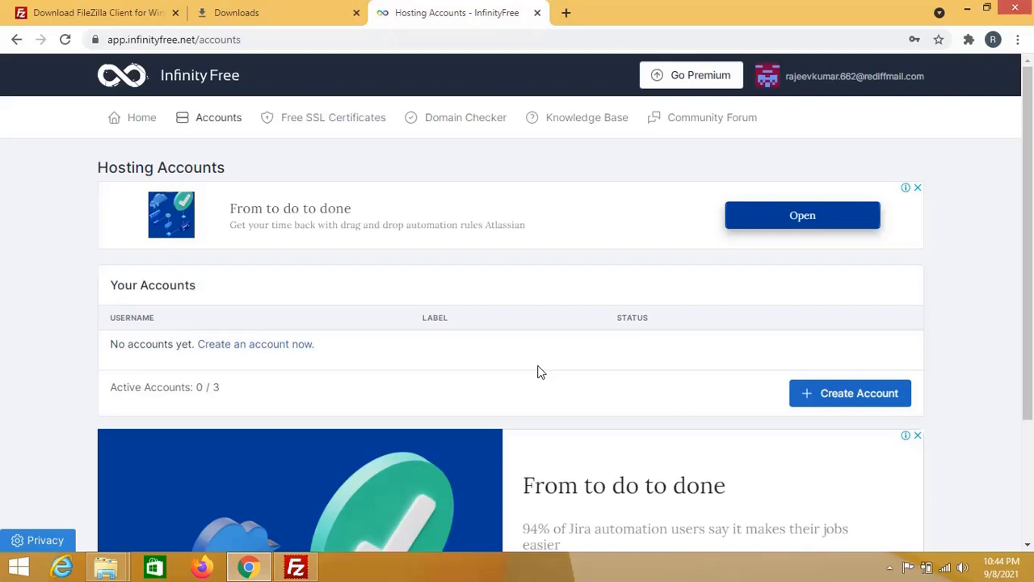
Step: Start a new hosting account and enter technoLibrary as the subdomain
{"action": "left_click", "coordinate": [866, 396]}
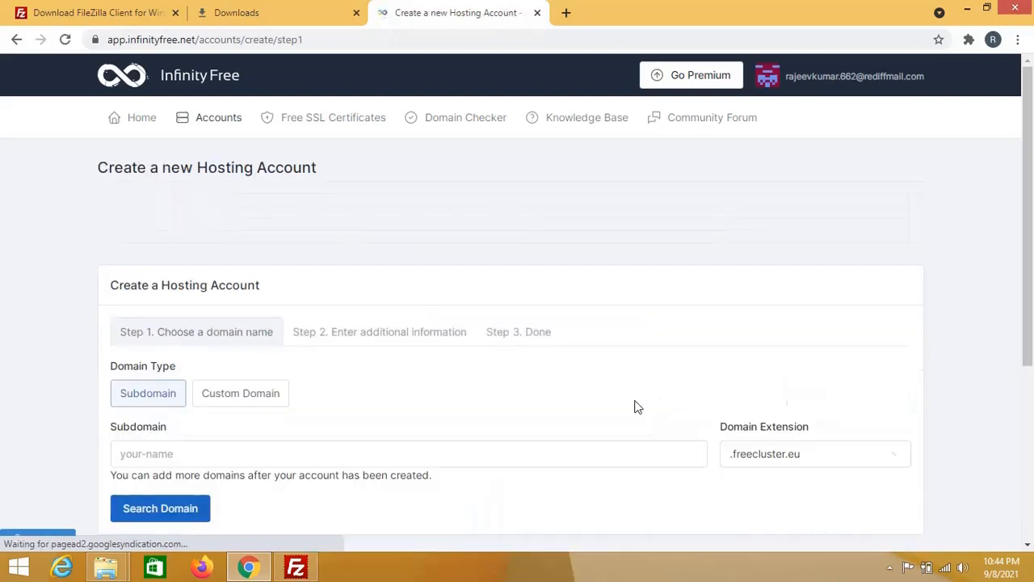
{"action": "scroll", "coordinate": [516, 457], "scroll_direction": "down", "scroll_amount": 2}
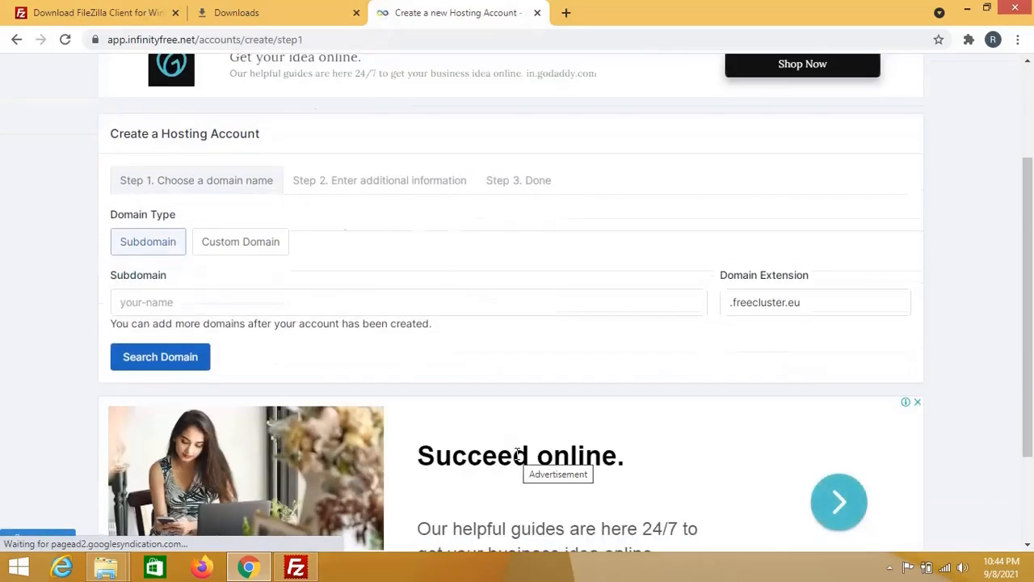
{"action": "scroll", "coordinate": [472, 403], "scroll_direction": "up", "scroll_amount": 1}
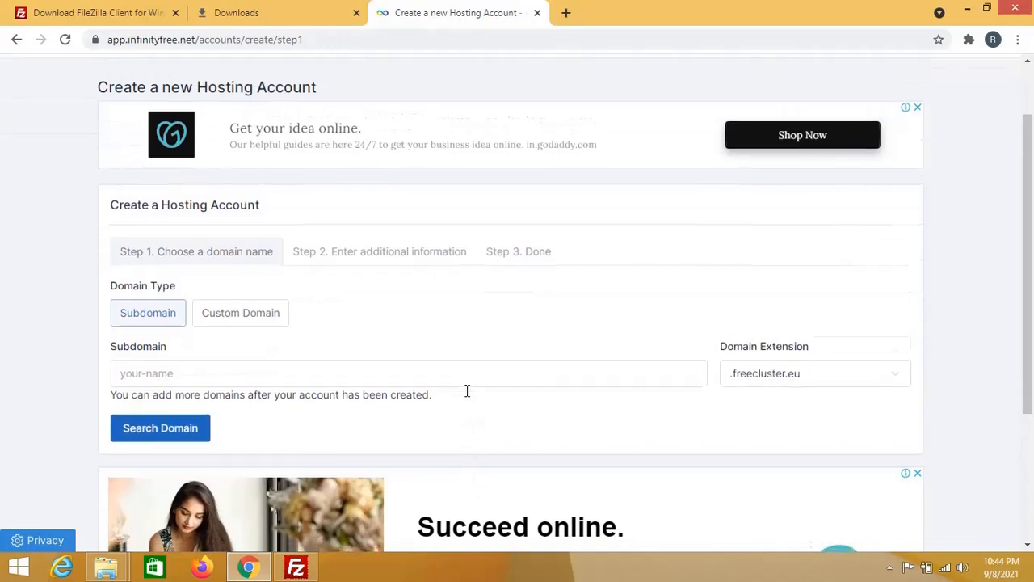
{"action": "scroll", "coordinate": [466, 394], "scroll_direction": "down", "scroll_amount": 1}
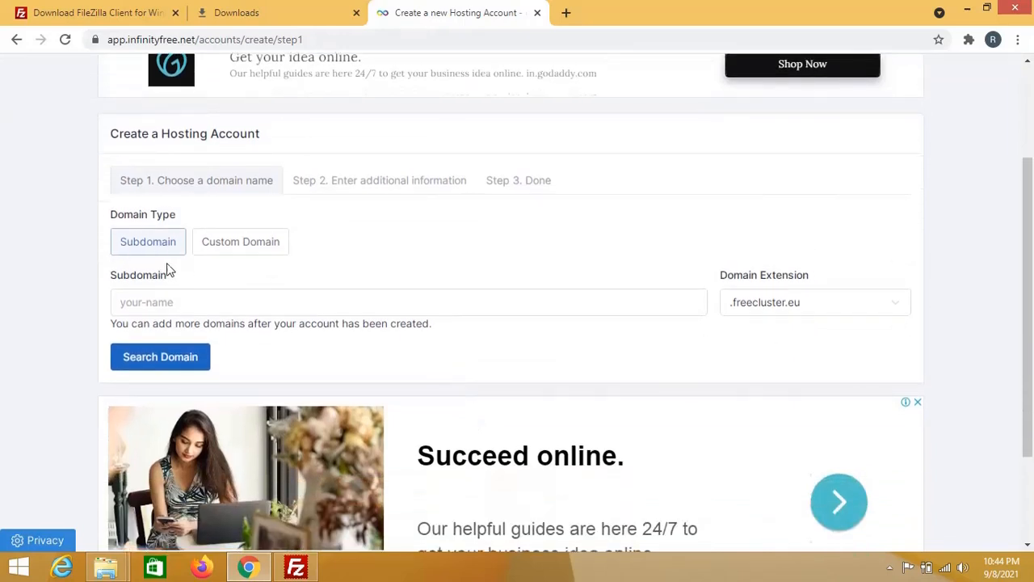
{"action": "left_click", "coordinate": [226, 302]}
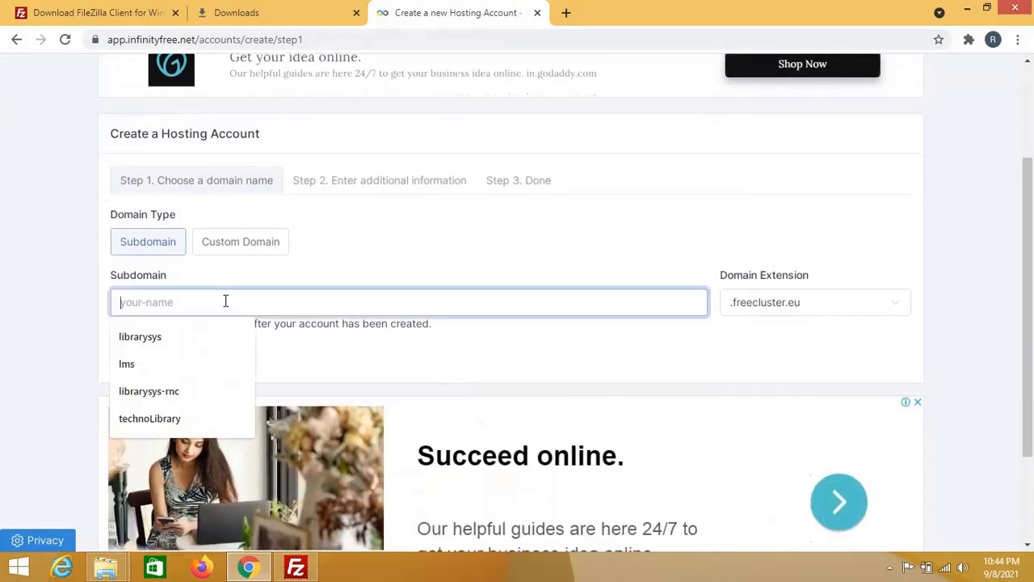
{"action": "left_click", "coordinate": [166, 420]}
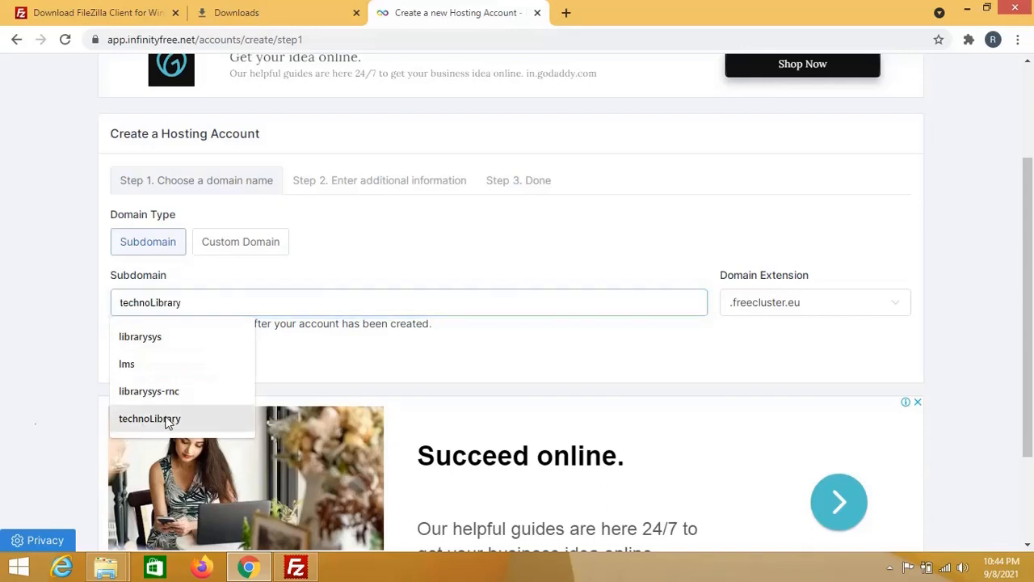
{"action": "left_click", "coordinate": [167, 421]}
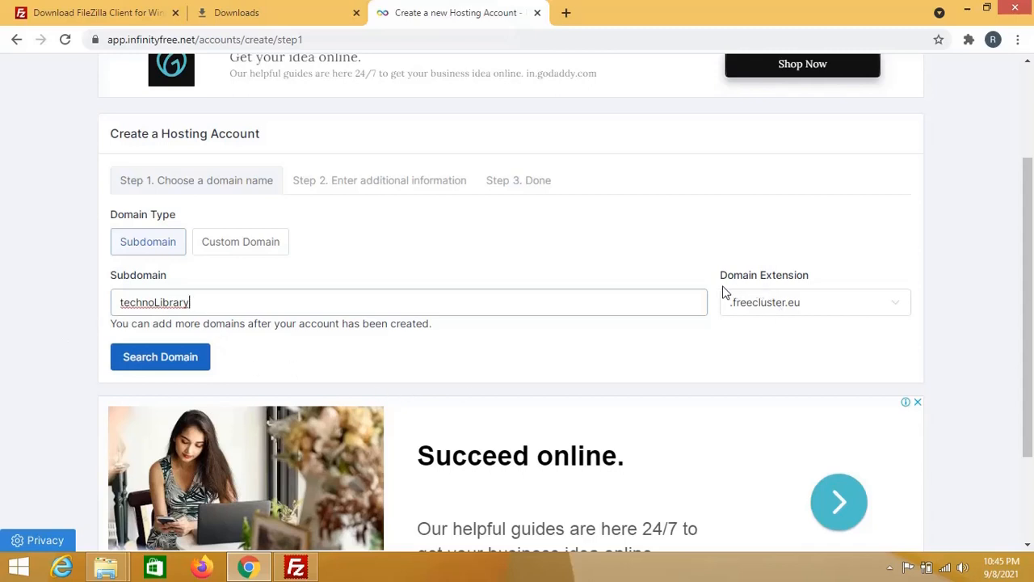
Step: Choose the .epizy.com extension and search whether technoLibrary.epizy.com is available
{"action": "left_click", "coordinate": [795, 303]}
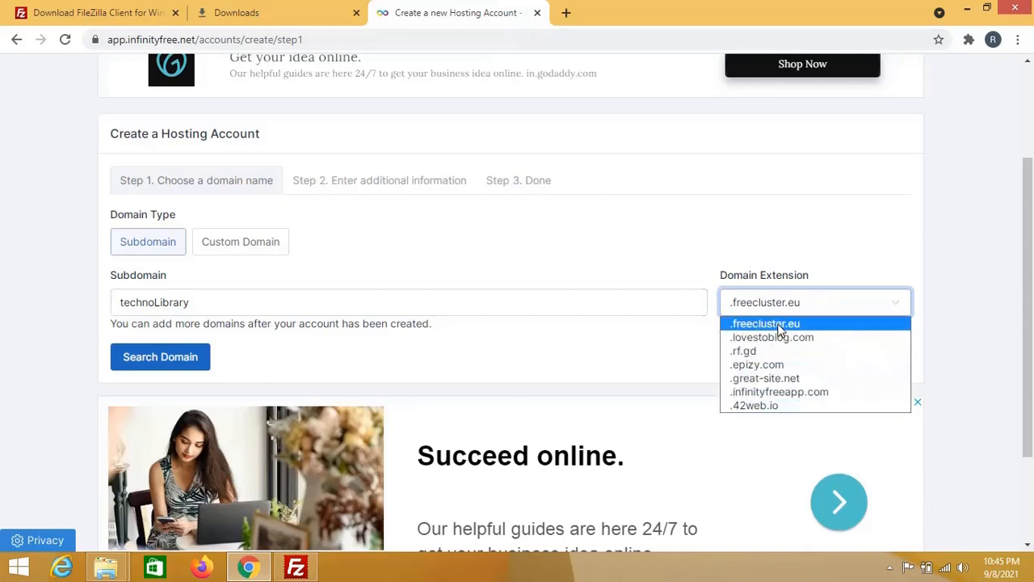
{"action": "left_click", "coordinate": [808, 371]}
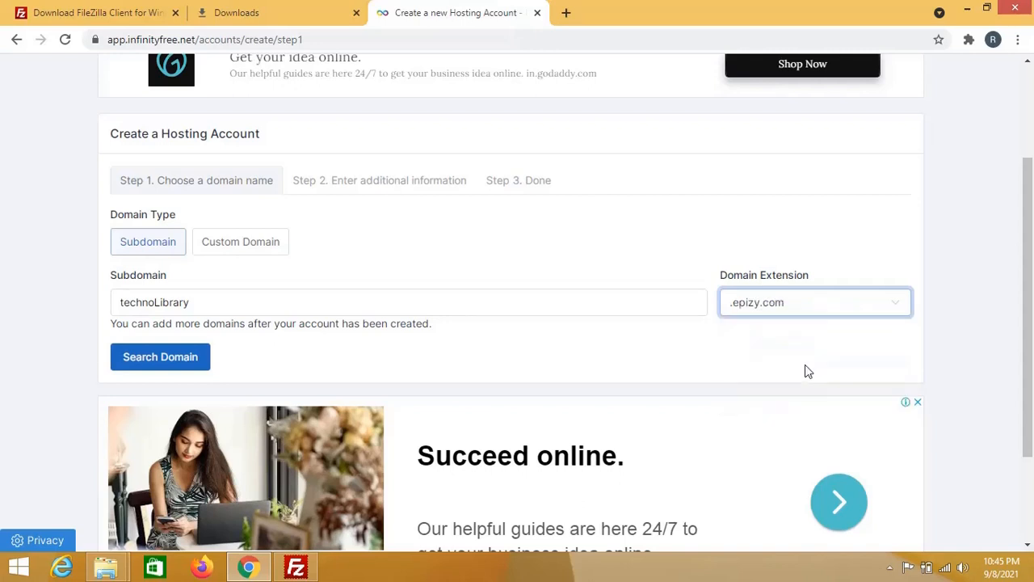
{"action": "left_click", "coordinate": [159, 358]}
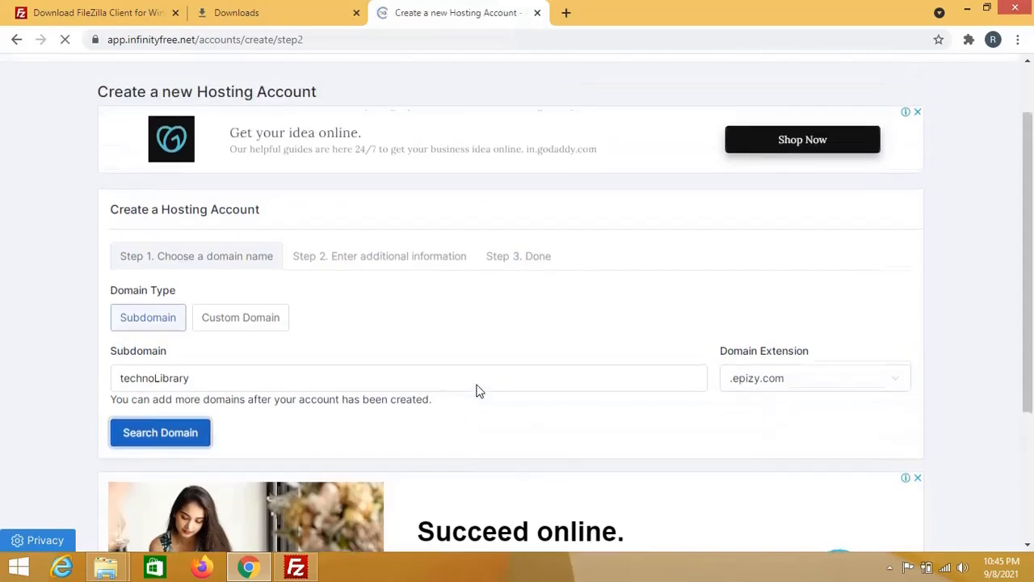
Step: Create the technolibrary.epizy.com hosting account with a blank (random) password after ticking reCAPTCHA
{"action": "scroll", "coordinate": [471, 374], "scroll_direction": "down", "scroll_amount": 2}
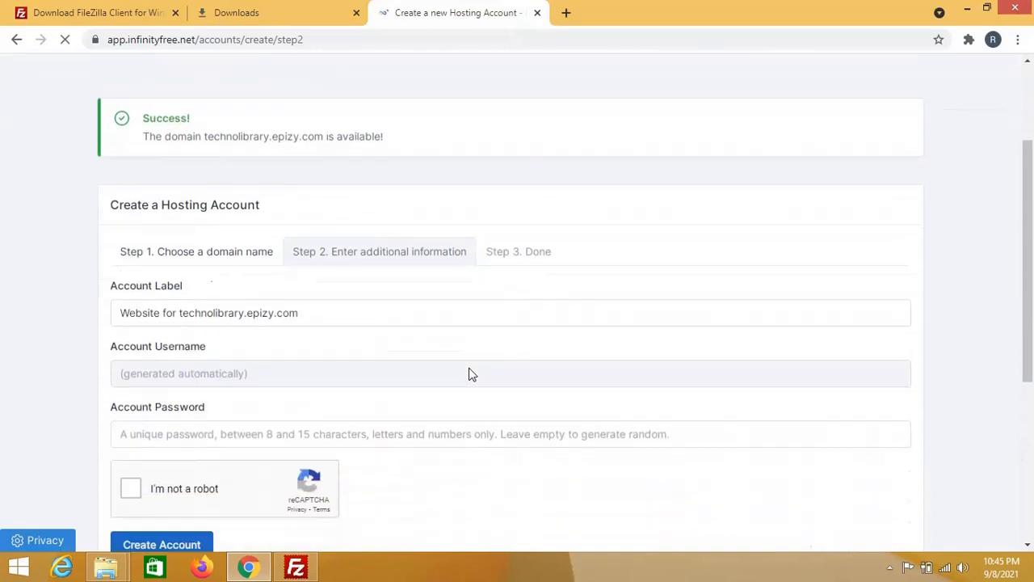
{"action": "scroll", "coordinate": [385, 250], "scroll_direction": "up", "scroll_amount": 1}
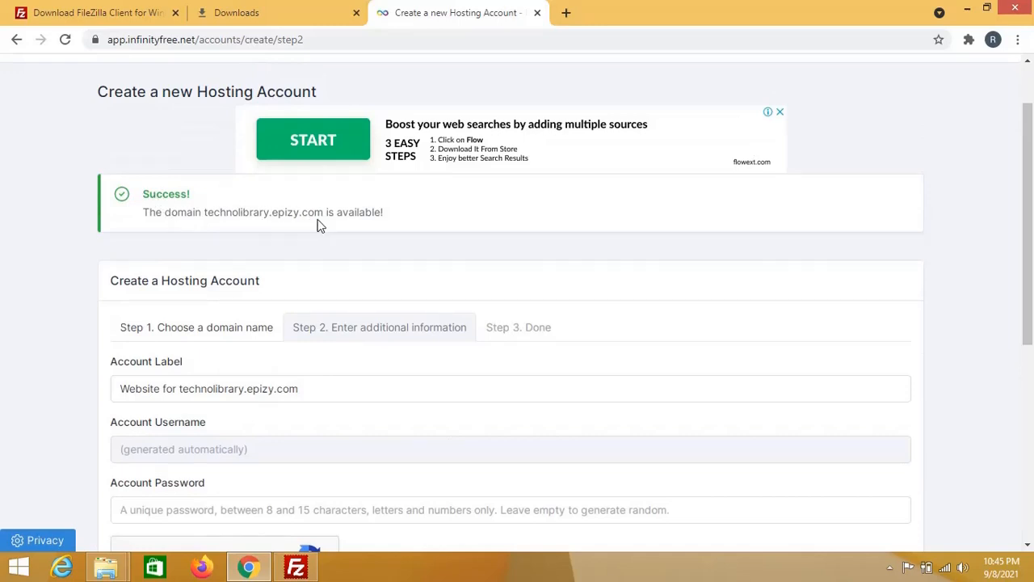
{"action": "scroll", "coordinate": [436, 266], "scroll_direction": "down", "scroll_amount": 3}
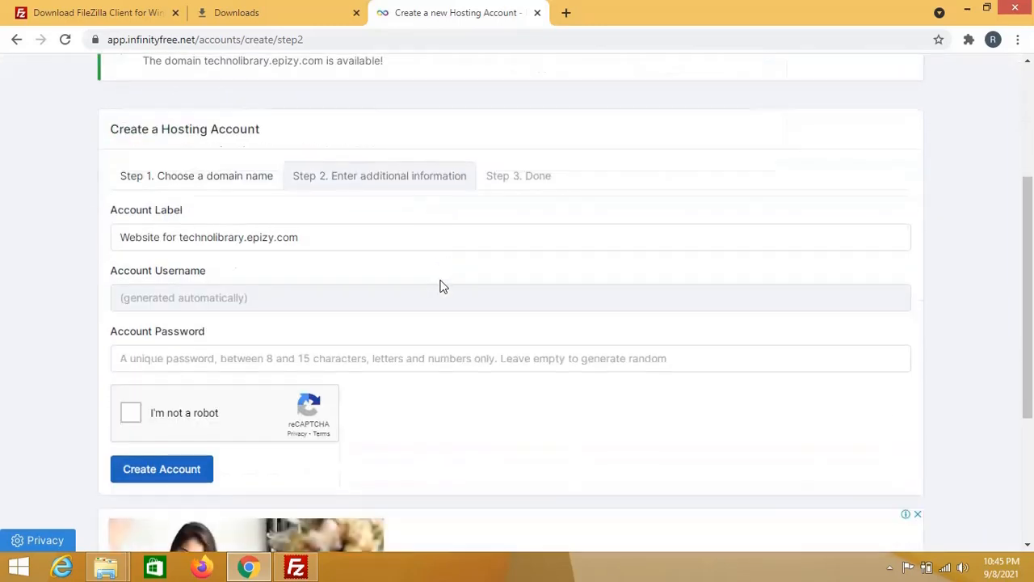
{"action": "scroll", "coordinate": [440, 286], "scroll_direction": "up", "scroll_amount": 1}
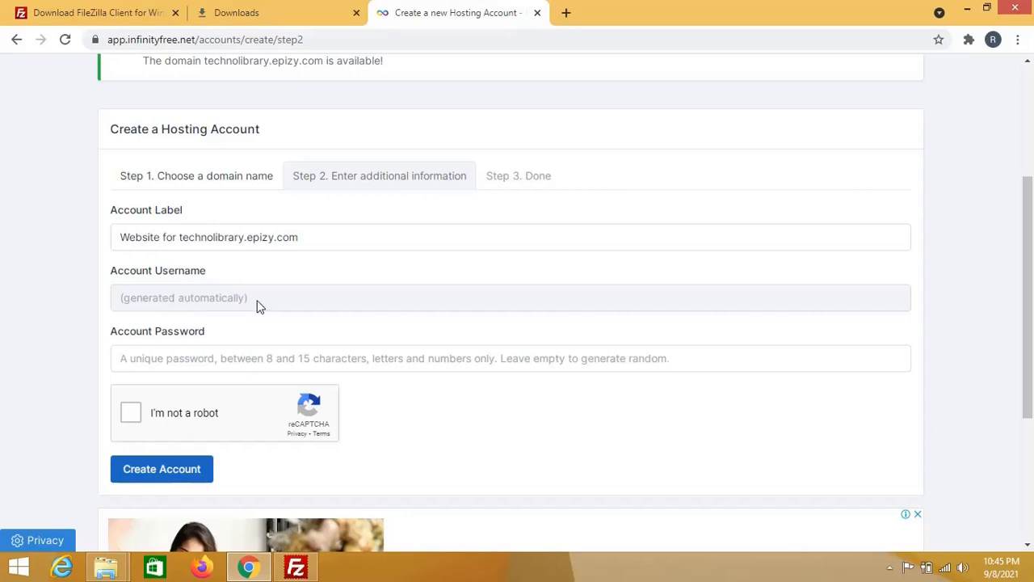
{"action": "scroll", "coordinate": [259, 306], "scroll_direction": "down", "scroll_amount": 1}
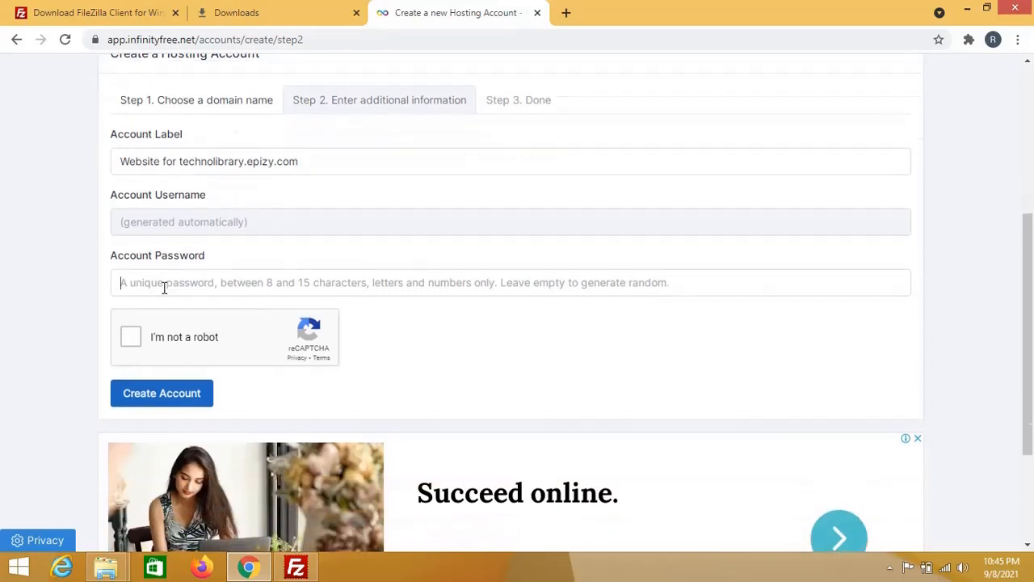
{"action": "left_click", "coordinate": [147, 281]}
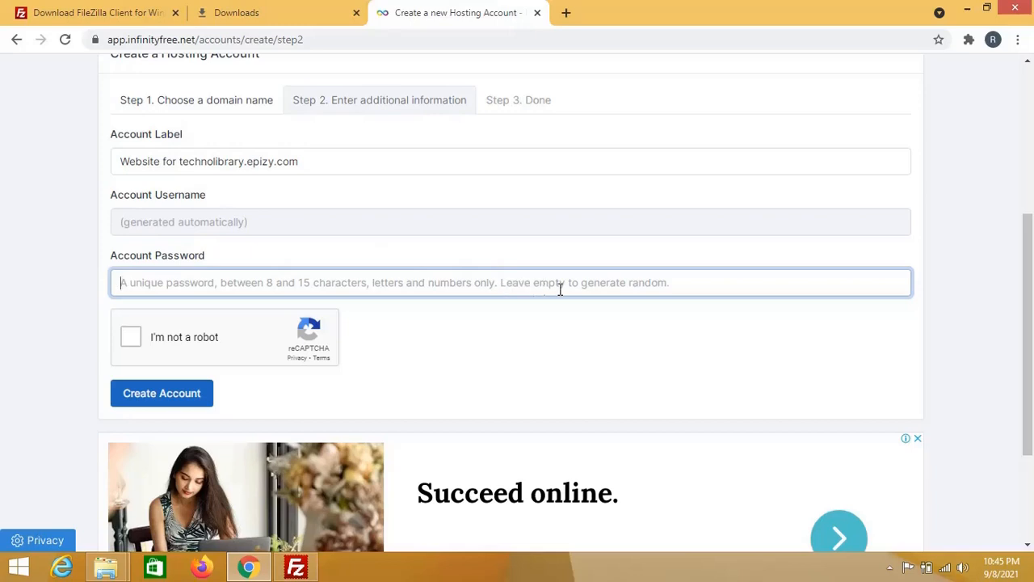
{"action": "left_click", "coordinate": [457, 331]}
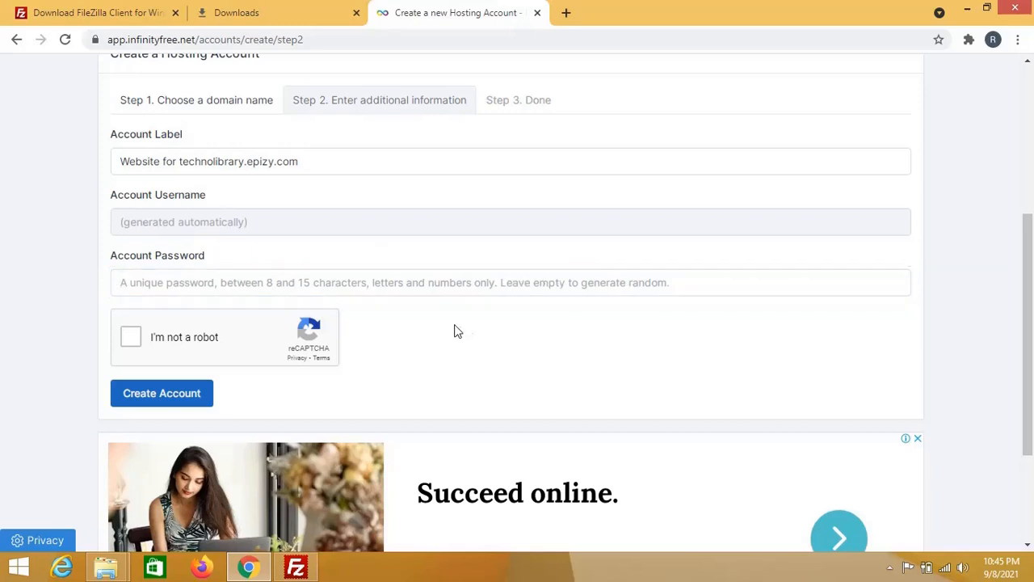
{"action": "left_click", "coordinate": [131, 337]}
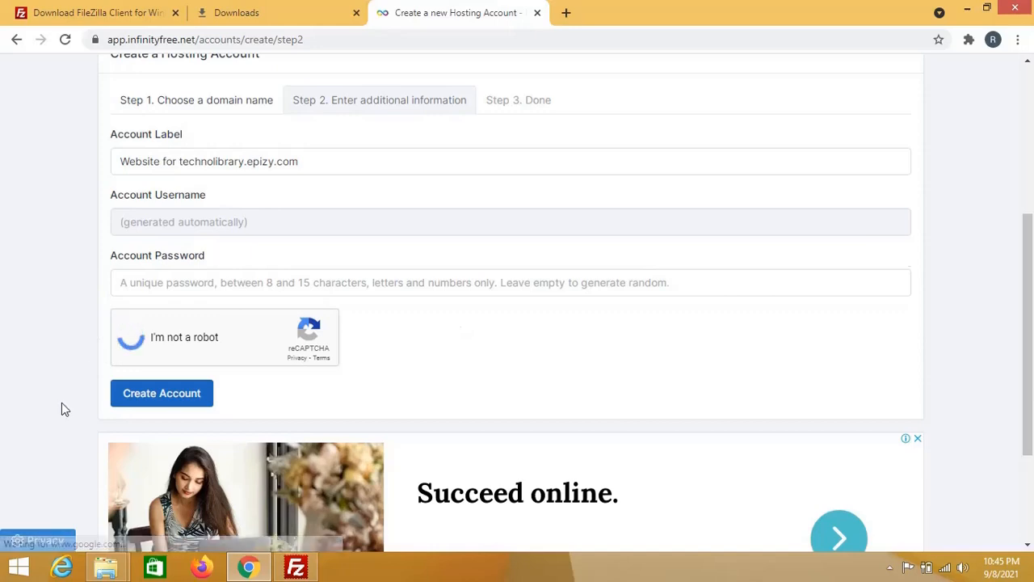
{"action": "left_click", "coordinate": [165, 393]}
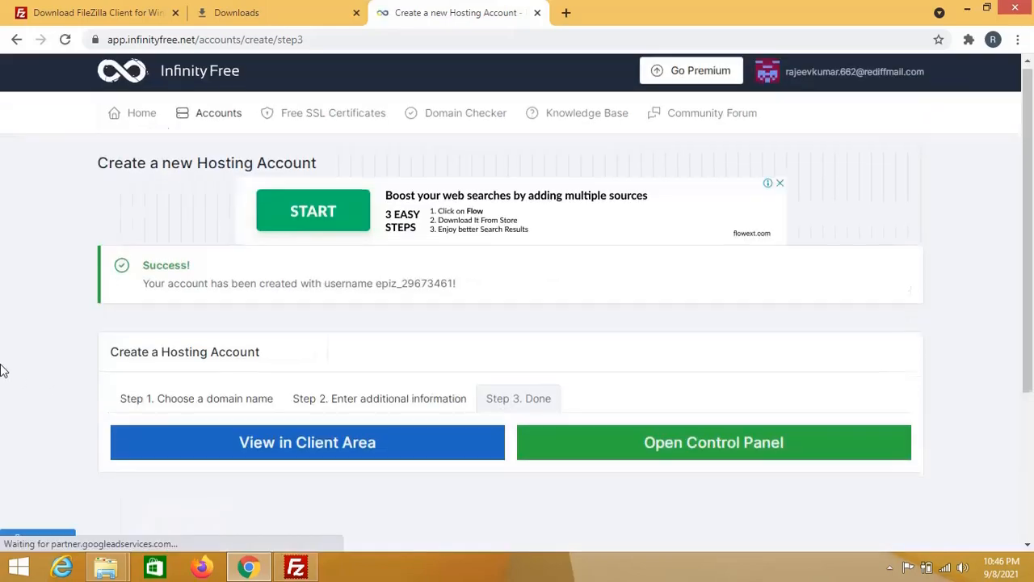
Step: View the new account in the client area and scroll to its Account and FTP Details panels
{"action": "scroll", "coordinate": [3, 370], "scroll_direction": "down", "scroll_amount": 2}
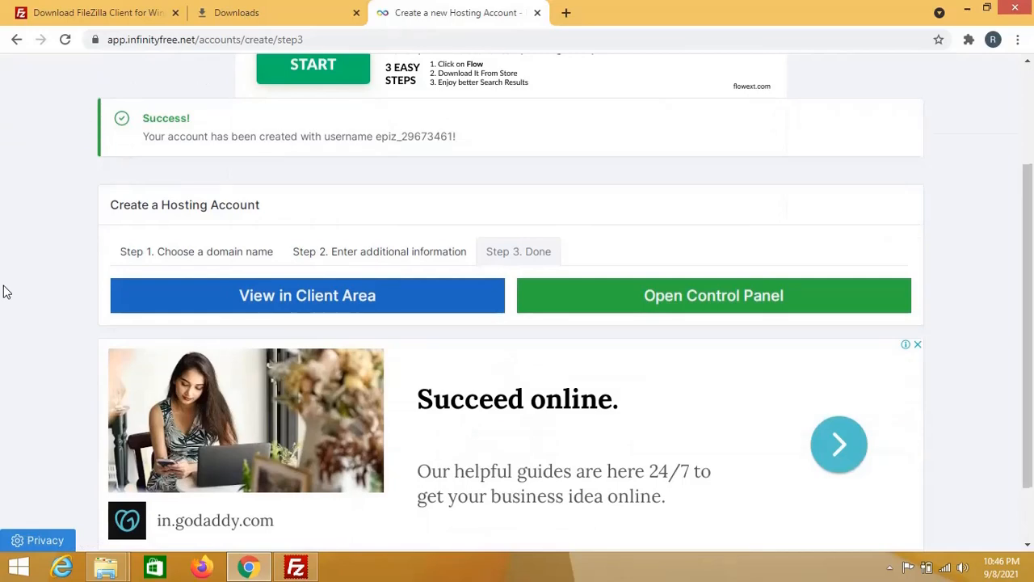
{"action": "scroll", "coordinate": [3, 292], "scroll_direction": "down", "scroll_amount": 1}
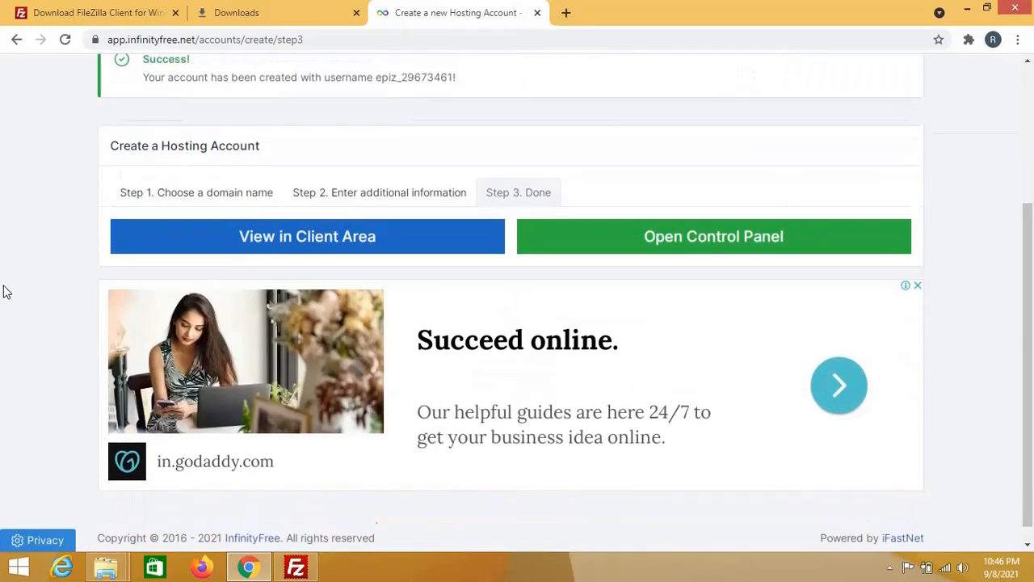
{"action": "scroll", "coordinate": [4, 291], "scroll_direction": "up", "scroll_amount": 2}
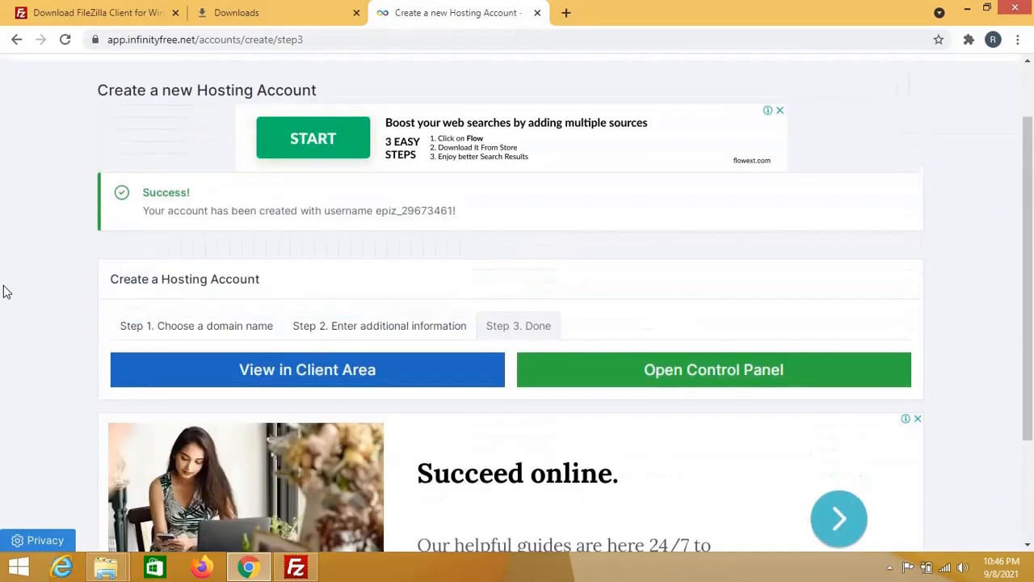
{"action": "left_click", "coordinate": [308, 371]}
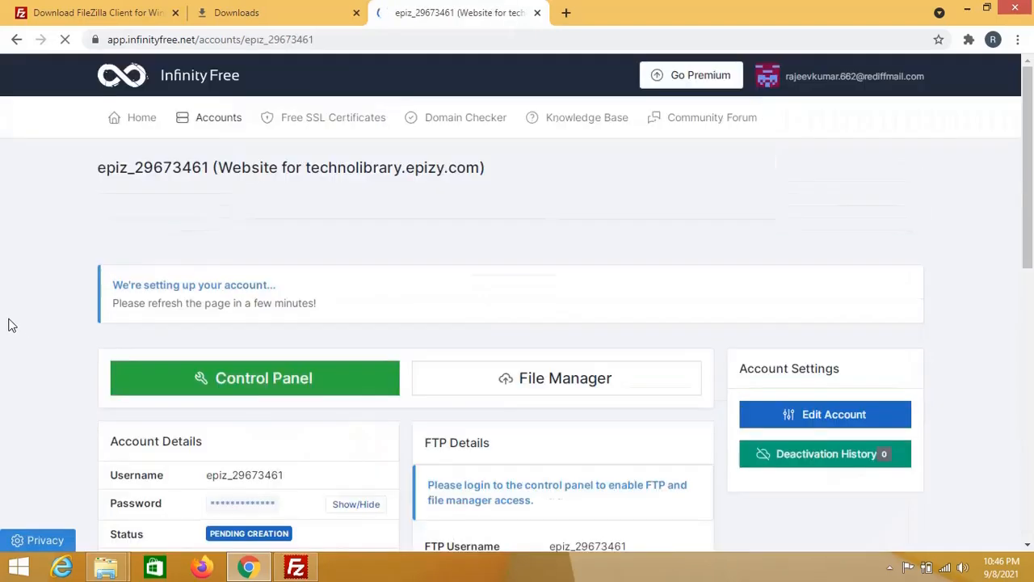
{"action": "scroll", "coordinate": [8, 324], "scroll_direction": "down", "scroll_amount": 3}
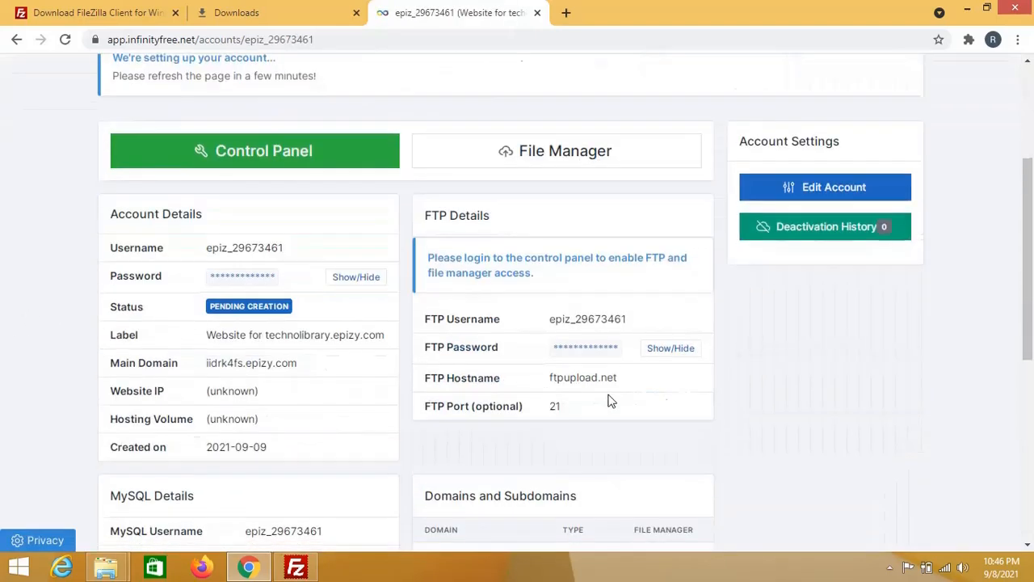
{"action": "scroll", "coordinate": [140, 335], "scroll_direction": "down", "scroll_amount": 4}
{"action": "scroll", "coordinate": [141, 335], "scroll_direction": "up", "scroll_amount": 4}
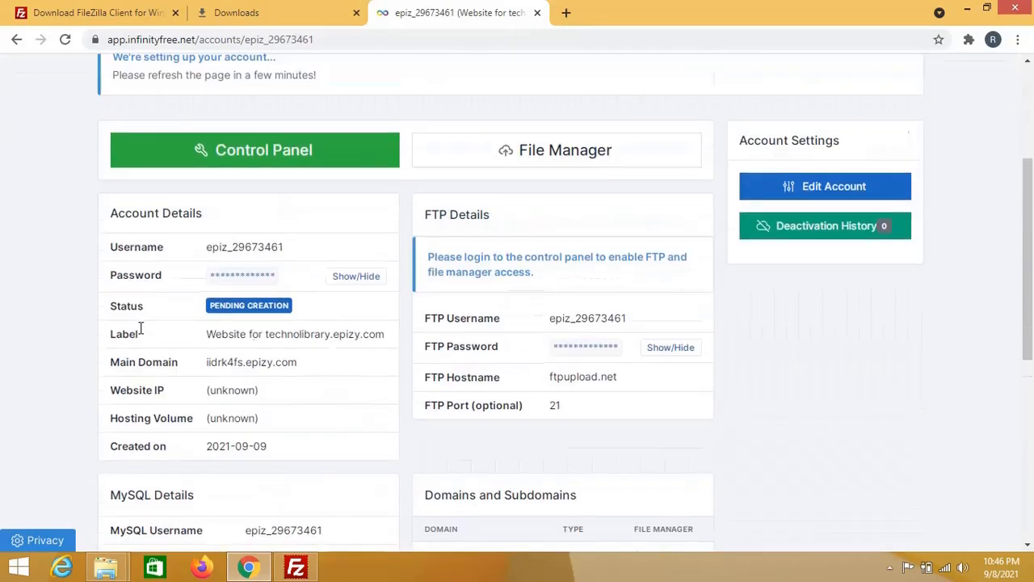
{"action": "left_click", "coordinate": [81, 6]}
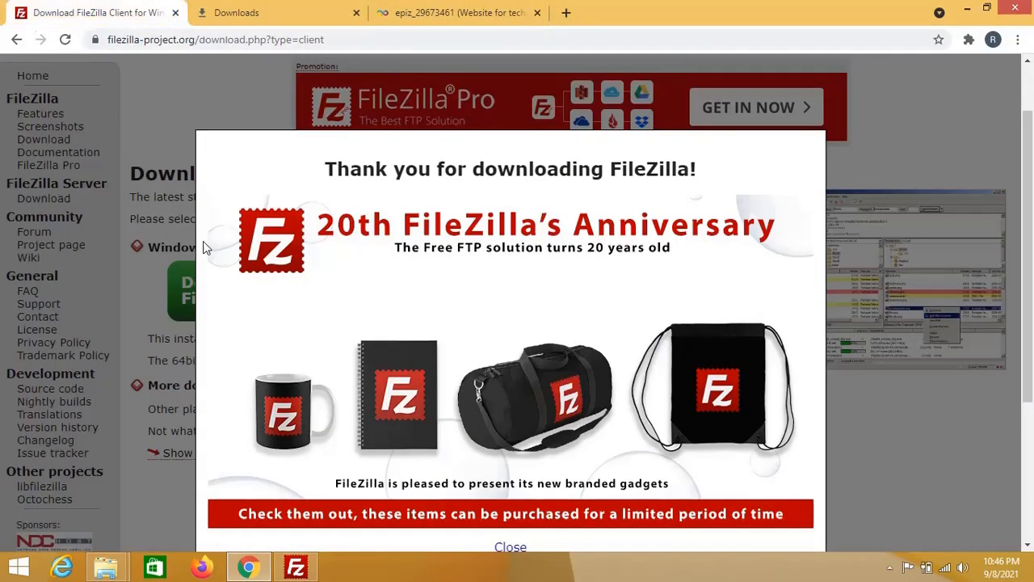
{"action": "left_click", "coordinate": [299, 569]}
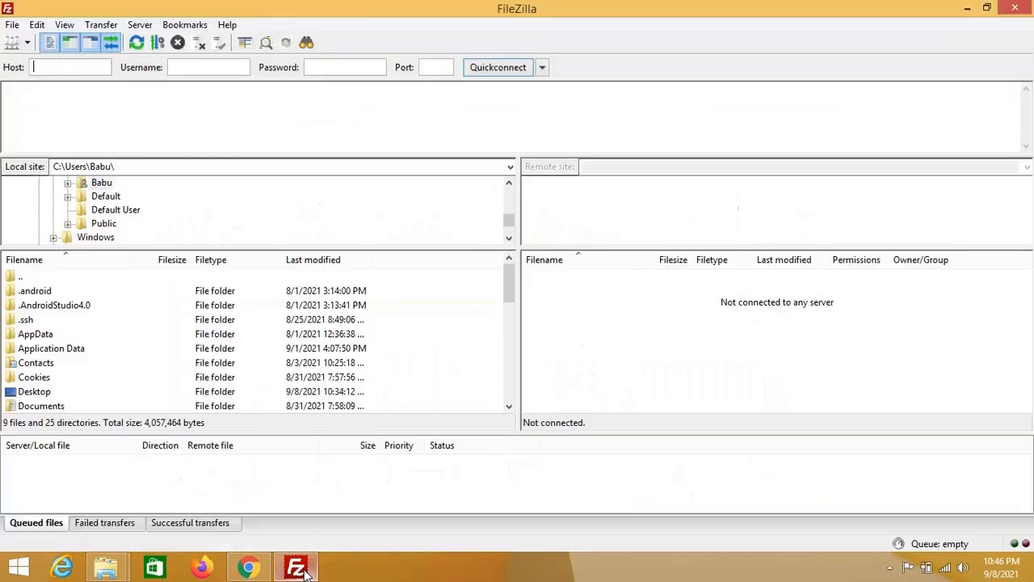
{"action": "left_click", "coordinate": [44, 67]}
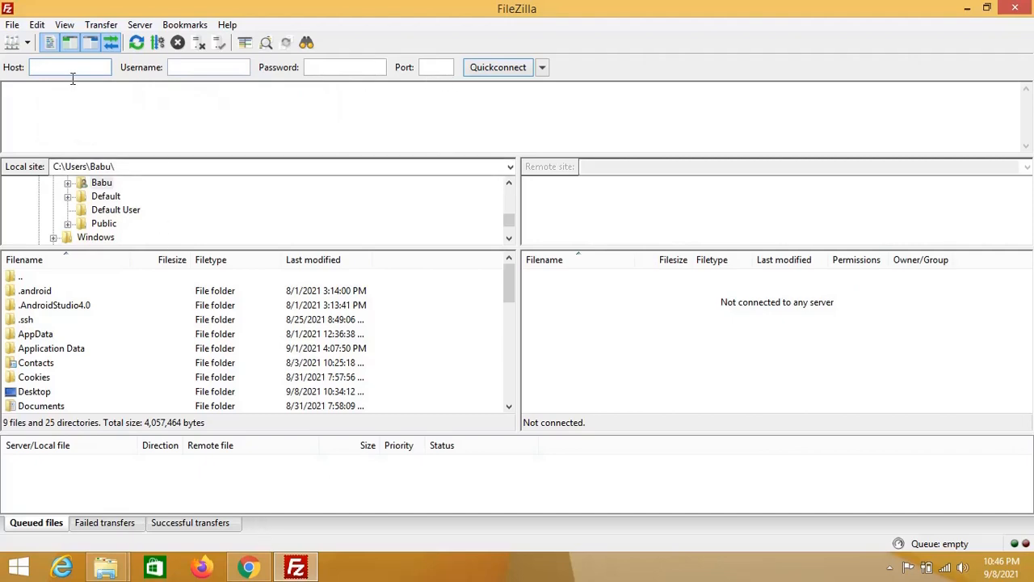
{"action": "left_click", "coordinate": [247, 567]}
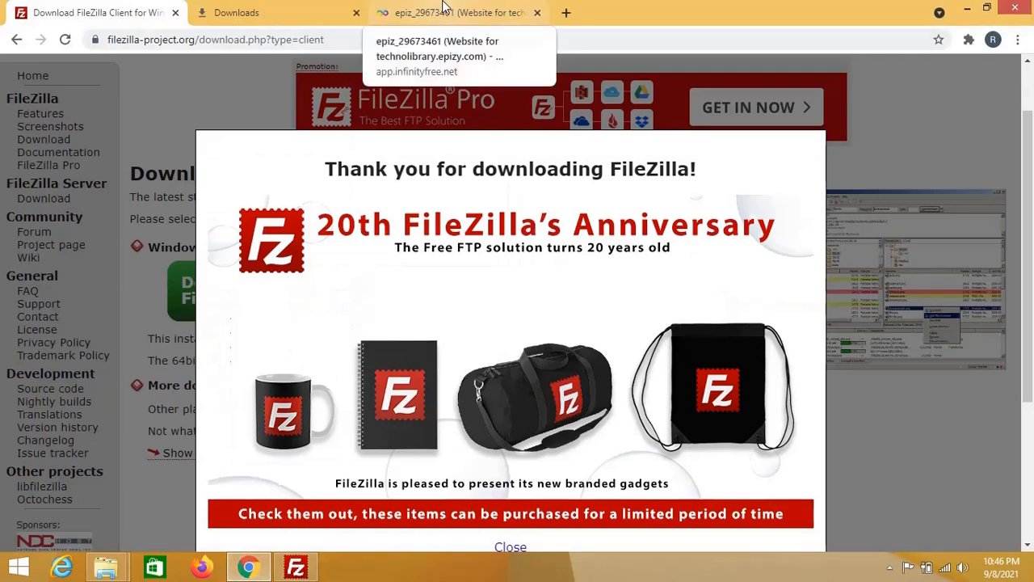
{"action": "left_click", "coordinate": [442, 10]}
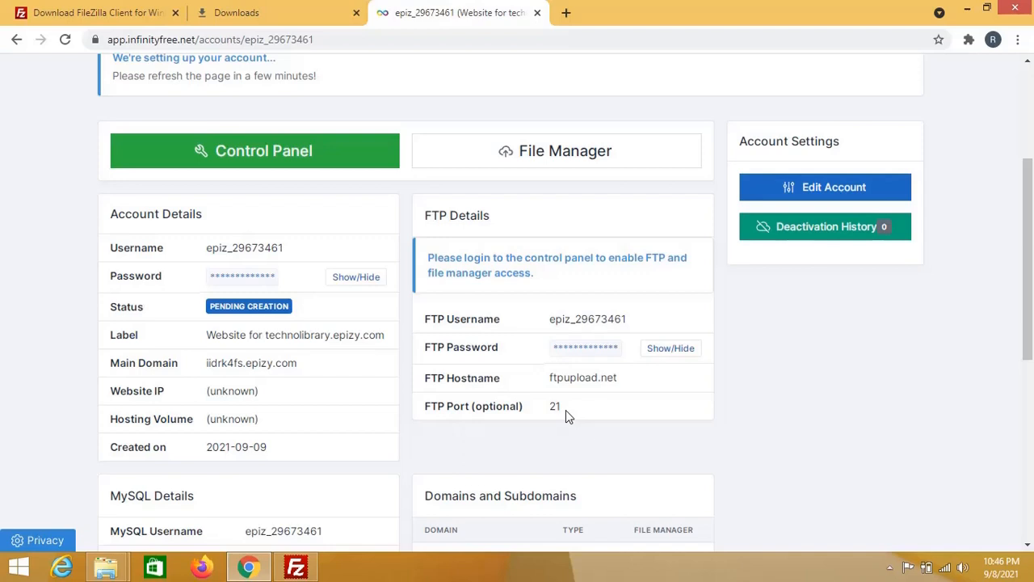
Step: Scroll up the account page and launch the green Control Panel
{"action": "scroll", "coordinate": [566, 410], "scroll_direction": "down", "scroll_amount": 1}
{"action": "scroll", "coordinate": [565, 410], "scroll_direction": "up", "scroll_amount": 1}
{"action": "scroll", "coordinate": [437, 439], "scroll_direction": "up", "scroll_amount": 1}
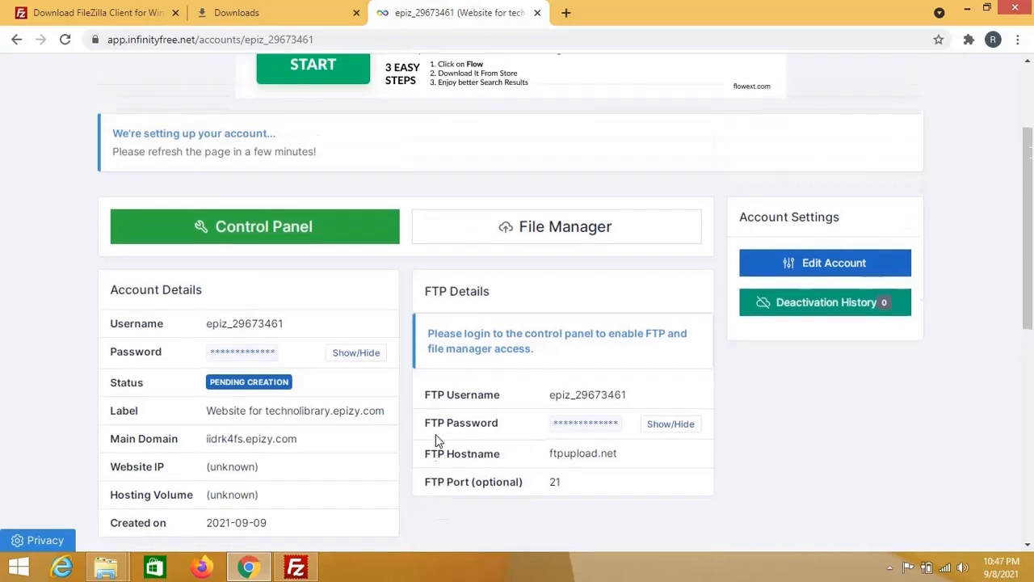
{"action": "scroll", "coordinate": [436, 439], "scroll_direction": "up", "scroll_amount": 1}
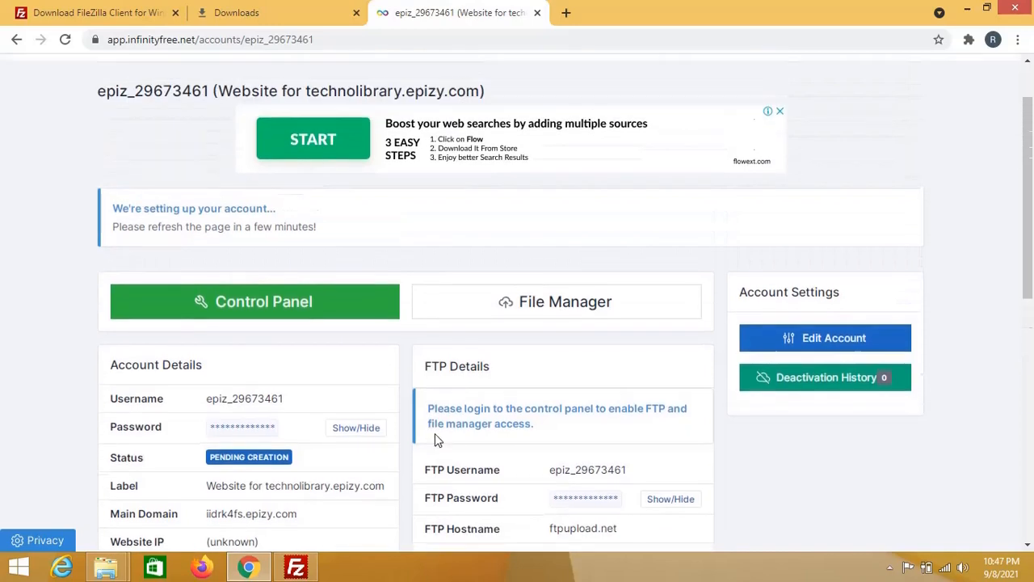
{"action": "left_click", "coordinate": [290, 311]}
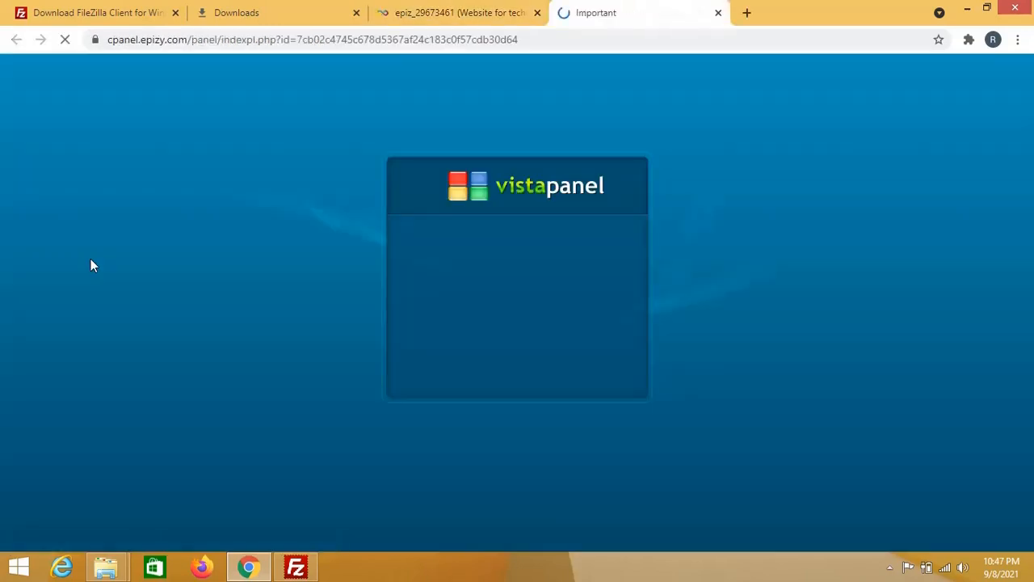
Step: Approve receiving service e-mails on the new vistapanel dashboard
{"action": "scroll", "coordinate": [277, 416], "scroll_direction": "down", "scroll_amount": 1}
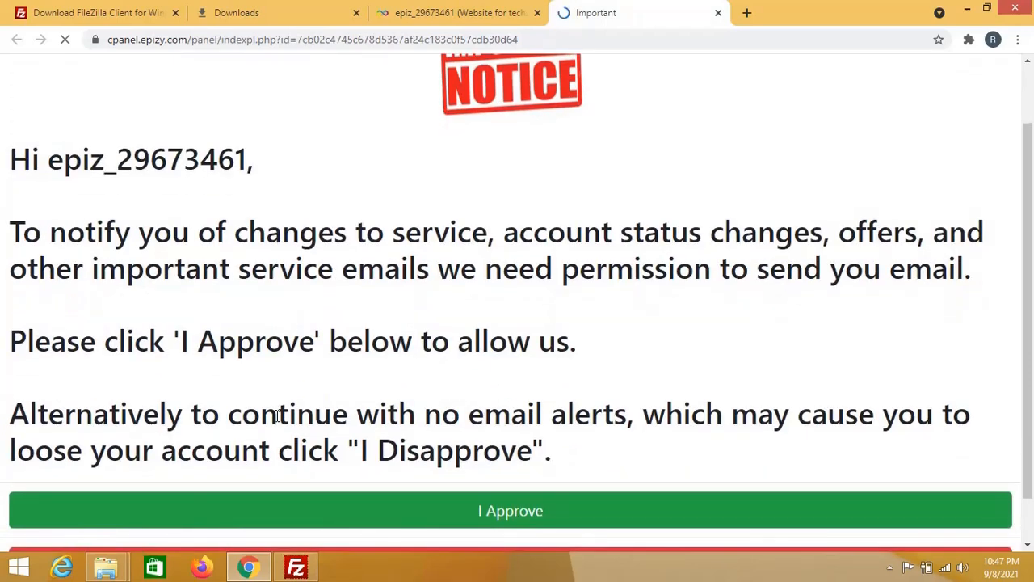
{"action": "scroll", "coordinate": [276, 417], "scroll_direction": "up", "scroll_amount": 1}
{"action": "scroll", "coordinate": [276, 416], "scroll_direction": "down", "scroll_amount": 1}
{"action": "scroll", "coordinate": [276, 412], "scroll_direction": "down", "scroll_amount": 1}
{"action": "left_click", "coordinate": [476, 459]}
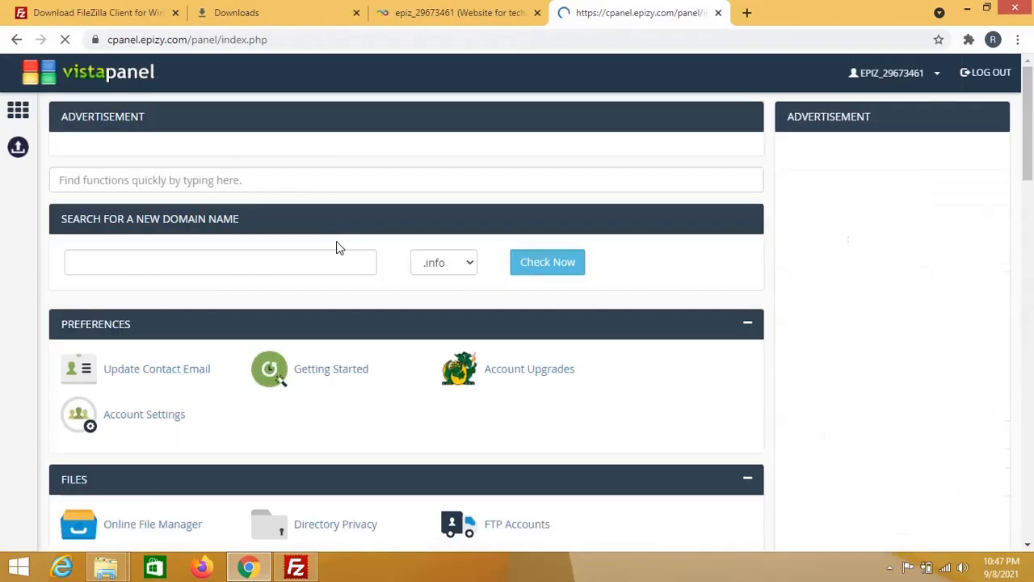
Step: Scroll the vistapanel dashboard to find the Files section with Online File Manager
{"action": "scroll", "coordinate": [368, 445], "scroll_direction": "down", "scroll_amount": 8}
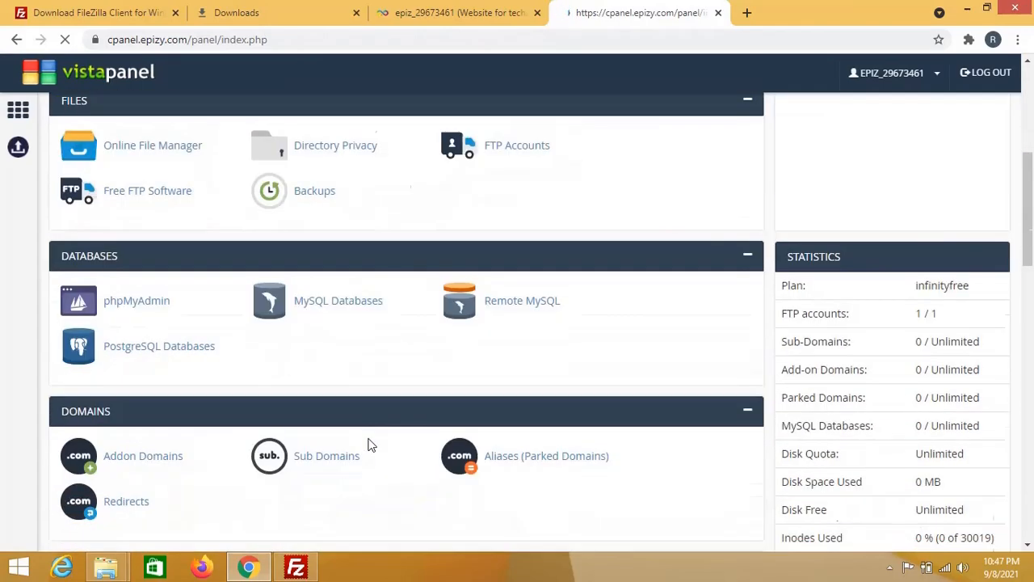
{"action": "scroll", "coordinate": [367, 445], "scroll_direction": "down", "scroll_amount": 6}
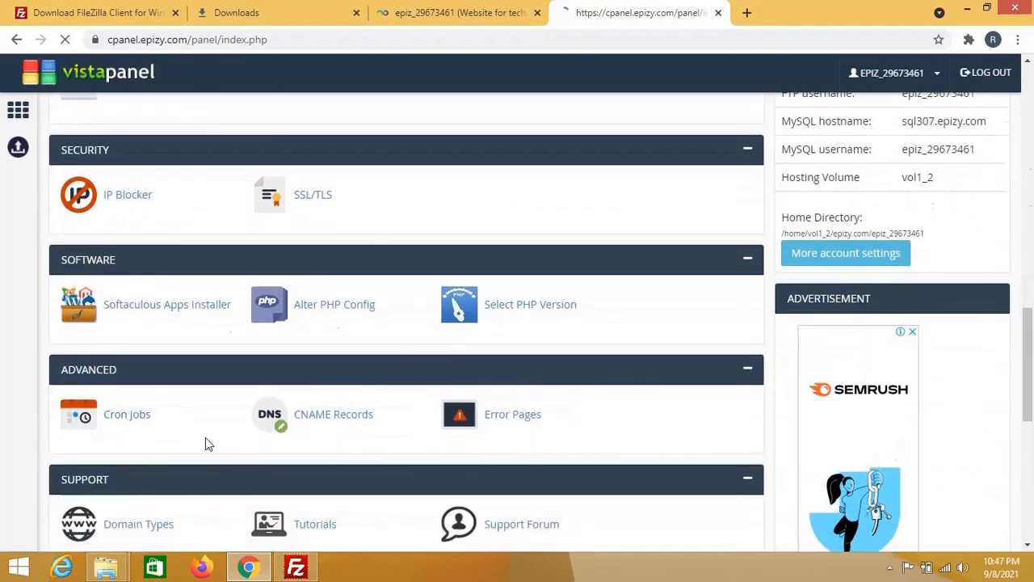
{"action": "scroll", "coordinate": [215, 442], "scroll_direction": "down", "scroll_amount": 1}
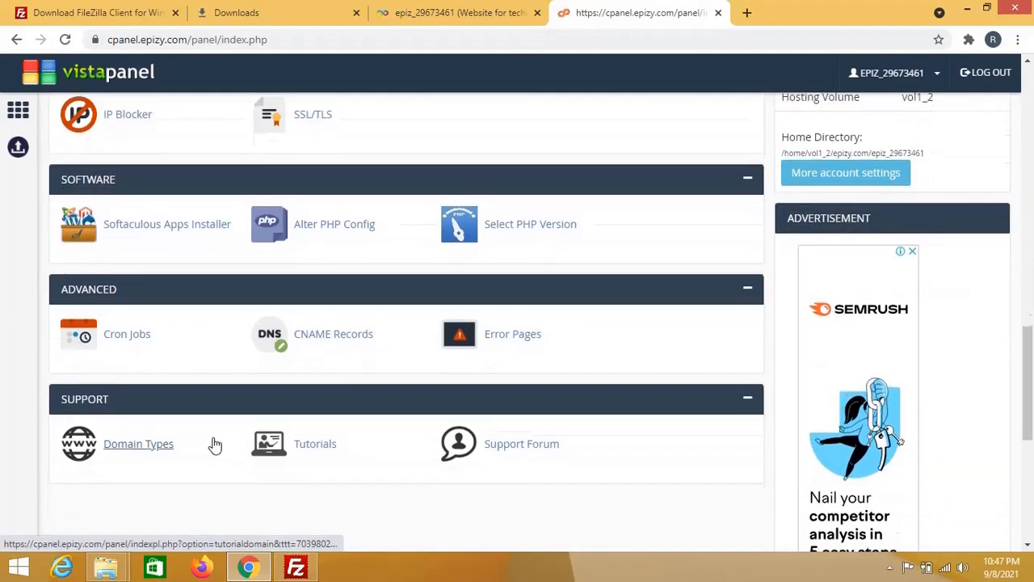
{"action": "scroll", "coordinate": [215, 442], "scroll_direction": "down", "scroll_amount": 2}
{"action": "scroll", "coordinate": [214, 443], "scroll_direction": "up", "scroll_amount": 4}
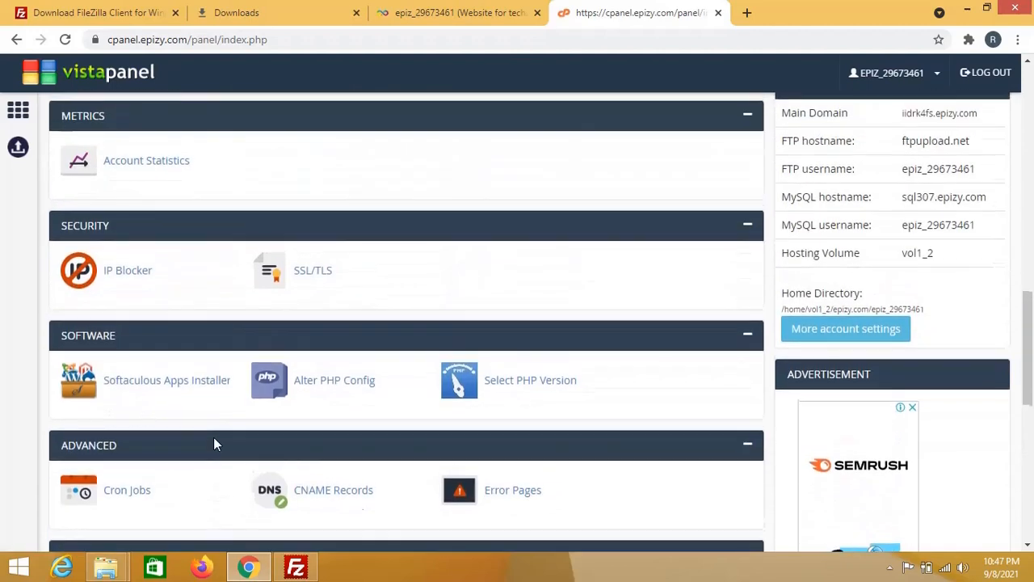
{"action": "scroll", "coordinate": [214, 437], "scroll_direction": "up", "scroll_amount": 7}
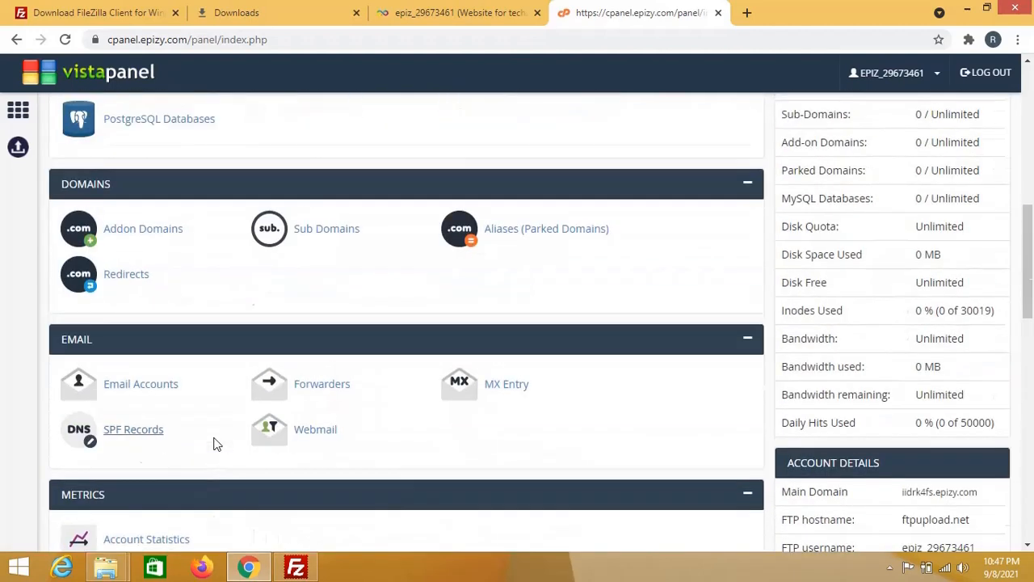
{"action": "scroll", "coordinate": [215, 445], "scroll_direction": "up", "scroll_amount": 3}
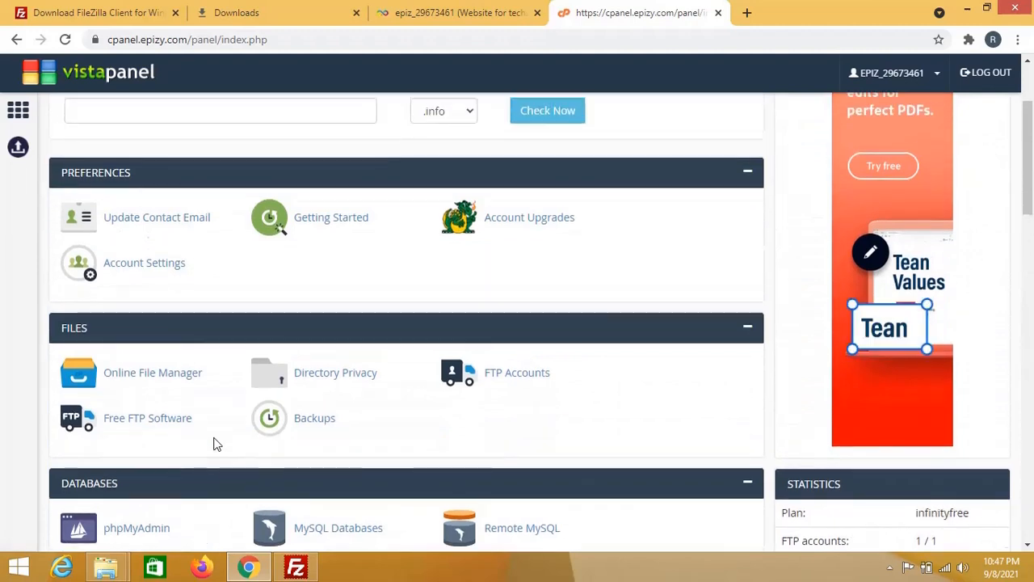
{"action": "scroll", "coordinate": [215, 443], "scroll_direction": "up", "scroll_amount": 2}
{"action": "scroll", "coordinate": [215, 444], "scroll_direction": "down", "scroll_amount": 4}
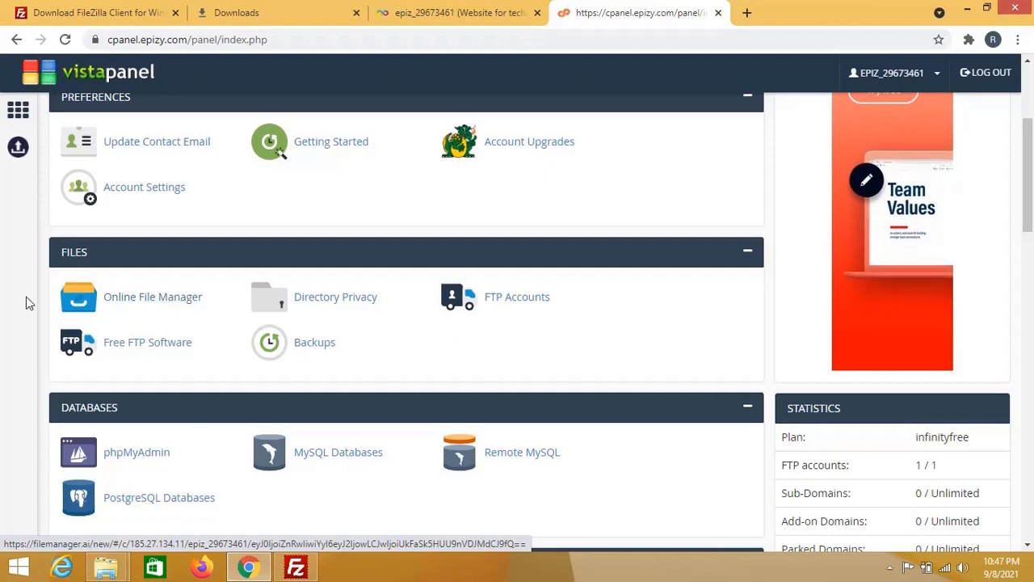
Step: Open the Monsta file manager listing htdocs in a new tab, then return to the InfinityFree account tab
{"action": "left_click", "coordinate": [150, 304]}
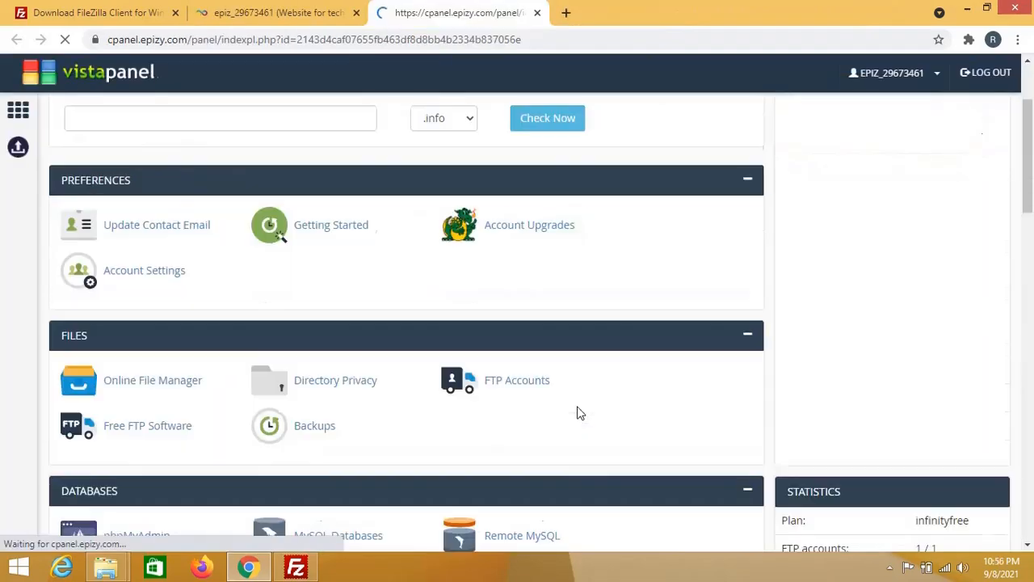
{"action": "scroll", "coordinate": [577, 412], "scroll_direction": "down", "scroll_amount": 2}
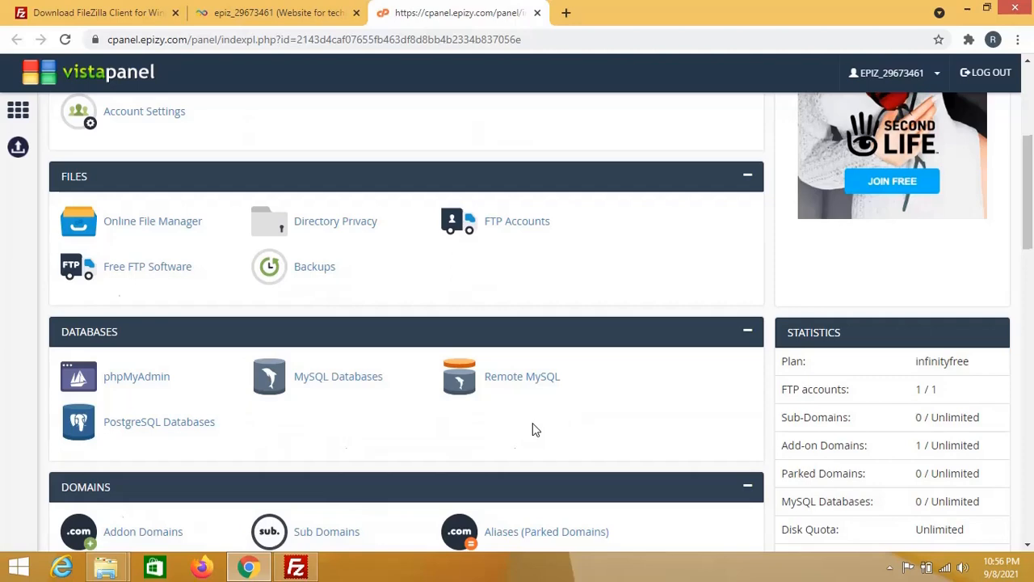
{"action": "scroll", "coordinate": [533, 430], "scroll_direction": "down", "scroll_amount": 1}
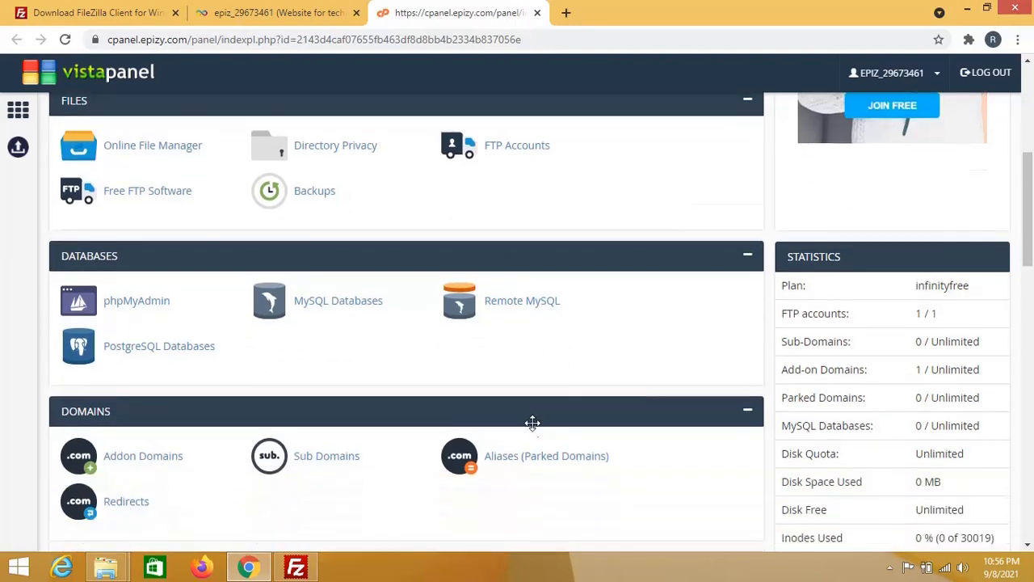
{"action": "scroll", "coordinate": [533, 430], "scroll_direction": "up", "scroll_amount": 3}
{"action": "scroll", "coordinate": [533, 430], "scroll_direction": "down", "scroll_amount": 2}
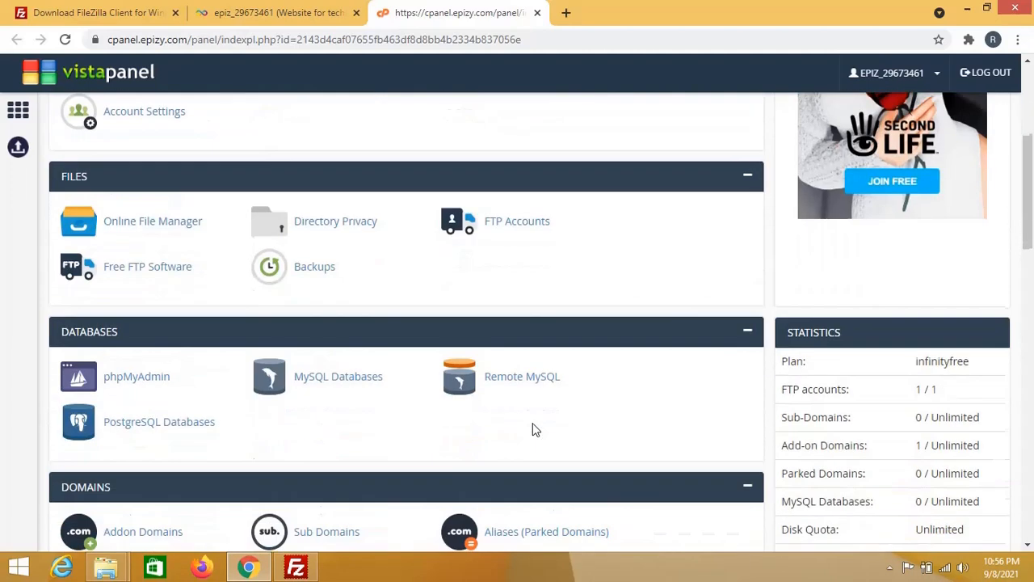
{"action": "left_click", "coordinate": [151, 222]}
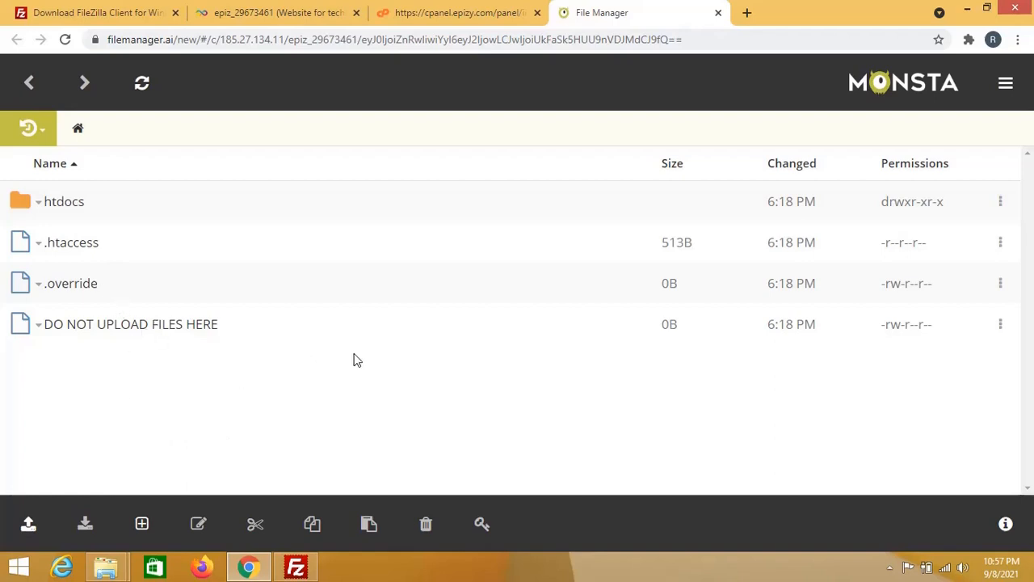
{"action": "left_click", "coordinate": [252, 12]}
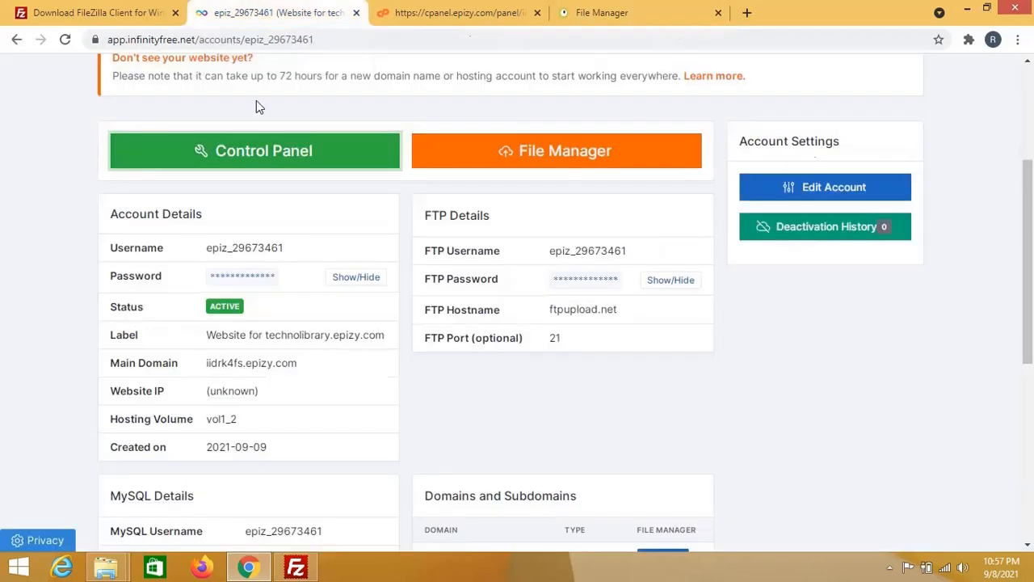
Step: Copy the FTP username from InfinityFree and paste it into FileZilla's Host field
{"action": "scroll", "coordinate": [647, 408], "scroll_direction": "up", "scroll_amount": 1}
{"action": "scroll", "coordinate": [648, 408], "scroll_direction": "down", "scroll_amount": 1}
{"action": "left_click", "coordinate": [296, 569]}
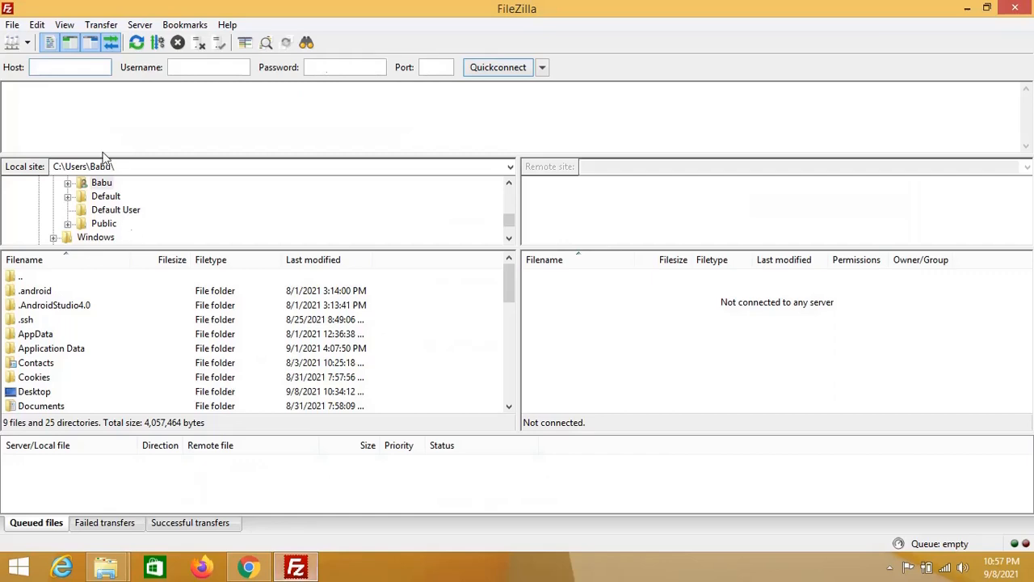
{"action": "left_click", "coordinate": [298, 567]}
{"action": "double_click", "coordinate": [570, 250]}
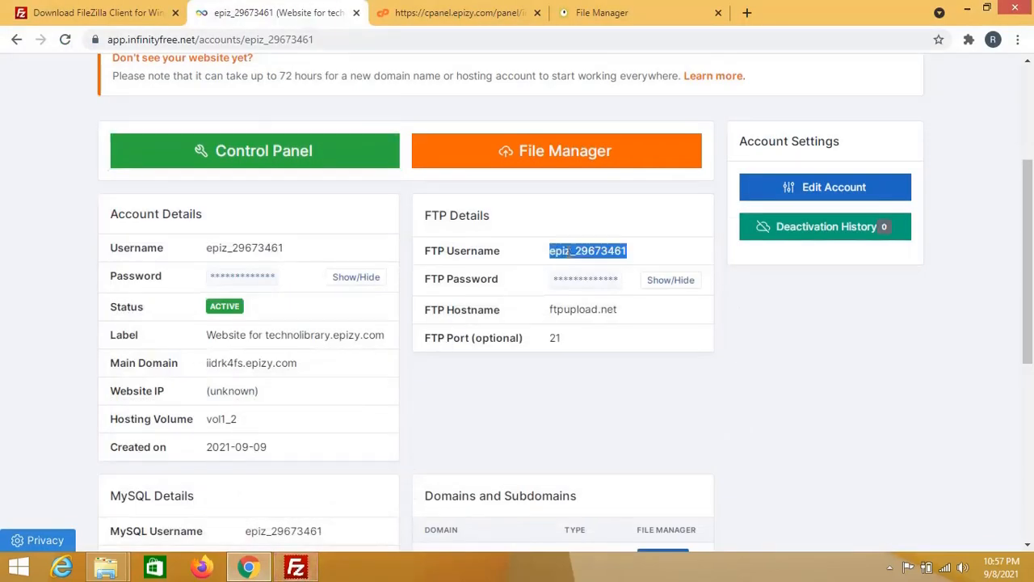
{"action": "right_click", "coordinate": [570, 253]}
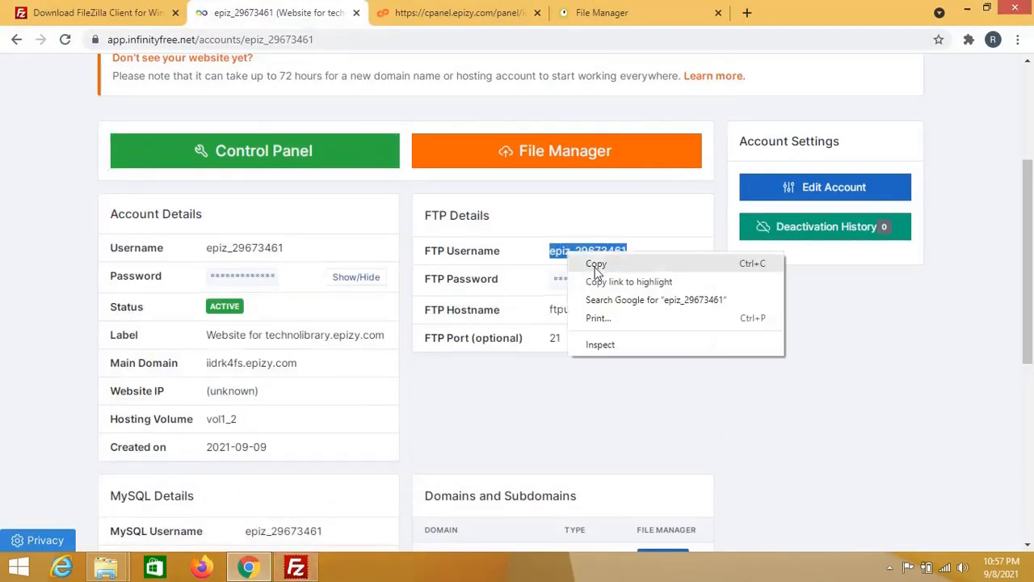
{"action": "left_click", "coordinate": [595, 265]}
{"action": "left_click", "coordinate": [296, 568]}
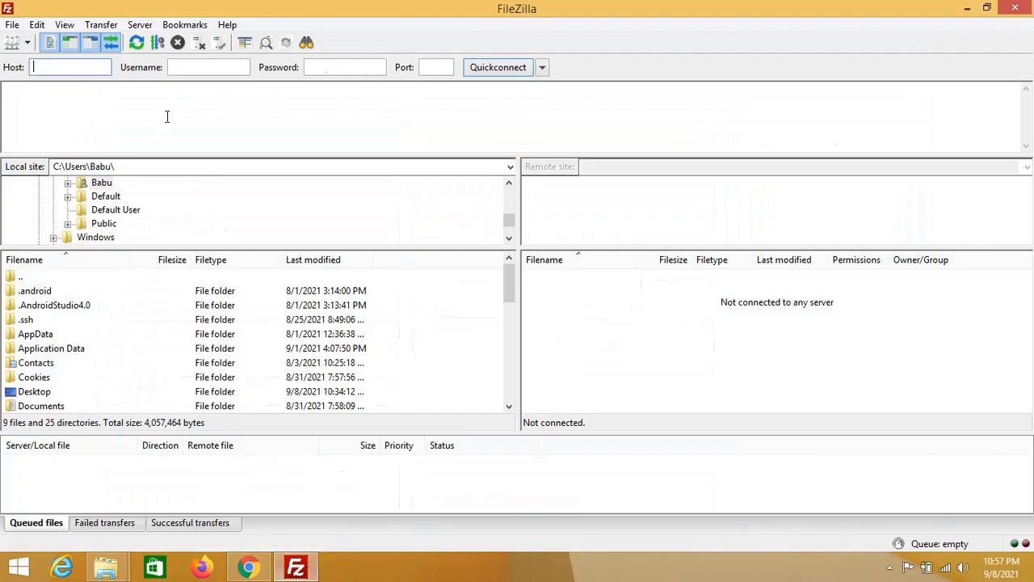
{"action": "right_click", "coordinate": [57, 71]}
{"action": "left_click", "coordinate": [128, 127]}
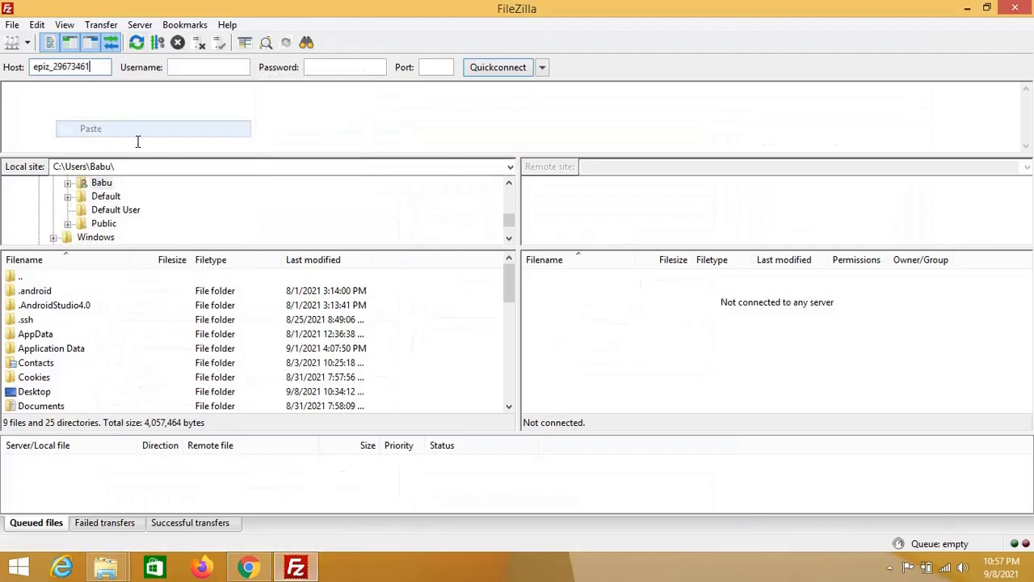
Step: Reveal the FTP password and paste it into FileZilla's Password field, undoing a stray paste into Username
{"action": "left_click", "coordinate": [297, 566]}
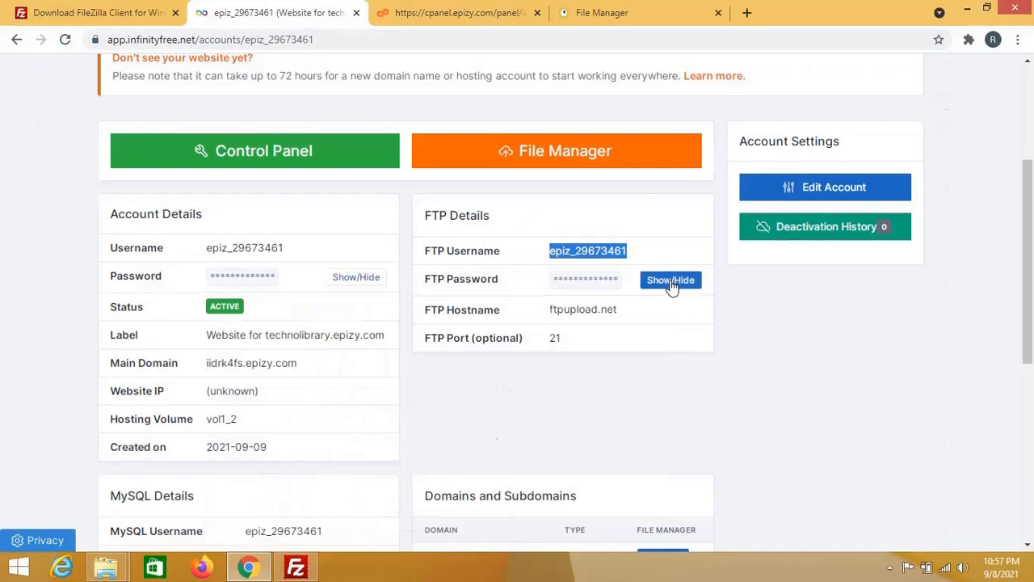
{"action": "left_click", "coordinate": [671, 283]}
{"action": "left_click_drag", "start_coordinate": [621, 285], "coordinate": [548, 286]}
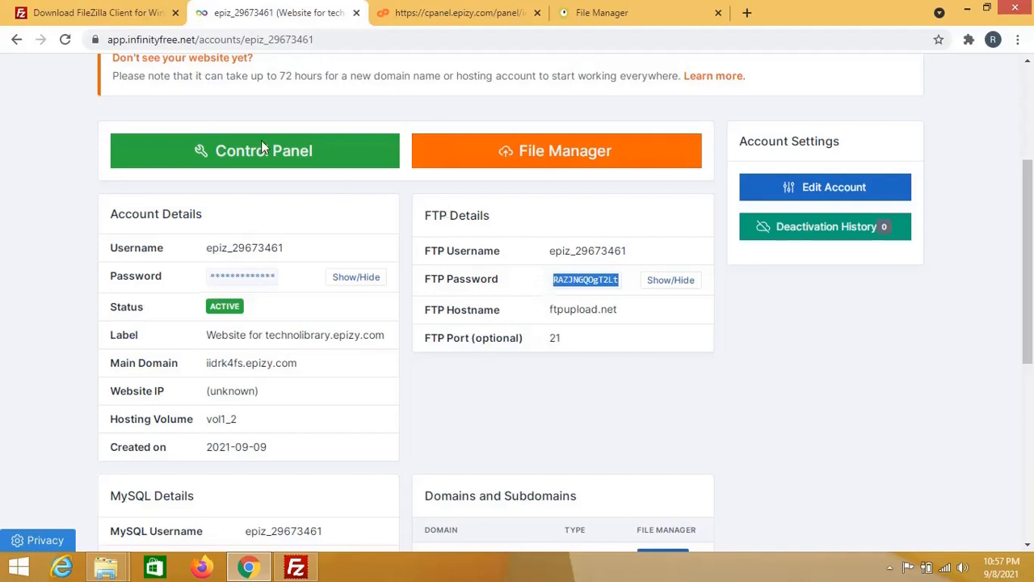
{"action": "left_click", "coordinate": [277, 571]}
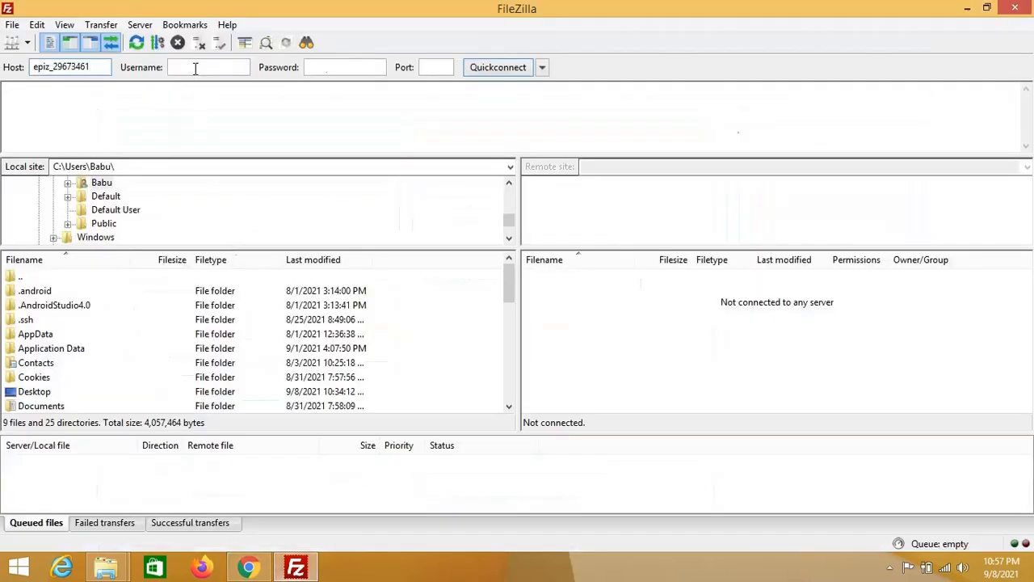
{"action": "left_click", "coordinate": [196, 69]}
{"action": "key", "text": "ctrl+v"}
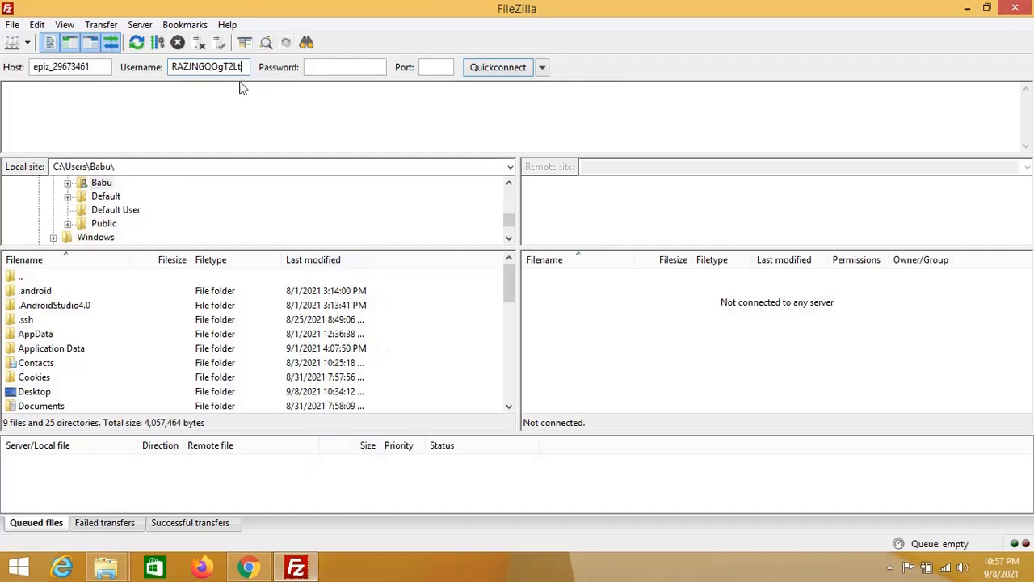
{"action": "key", "text": "BackSpace"}
{"action": "key", "text": "BackSpace"}
{"action": "key", "text": "BackSpace"}
{"action": "key", "text": "BackSpace"}
{"action": "key", "text": "BackSpace"}
{"action": "key", "text": "BackSpace"}
{"action": "key", "text": "BackSpace"}
{"action": "key", "text": "BackSpace"}
{"action": "key", "text": "BackSpace"}
{"action": "key", "text": "BackSpace"}
{"action": "key", "text": "BackSpace"}
{"action": "key", "text": "BackSpace"}
{"action": "key", "text": "BackSpace"}
{"action": "left_click", "coordinate": [316, 67]}
{"action": "key", "text": "ctrl+v"}
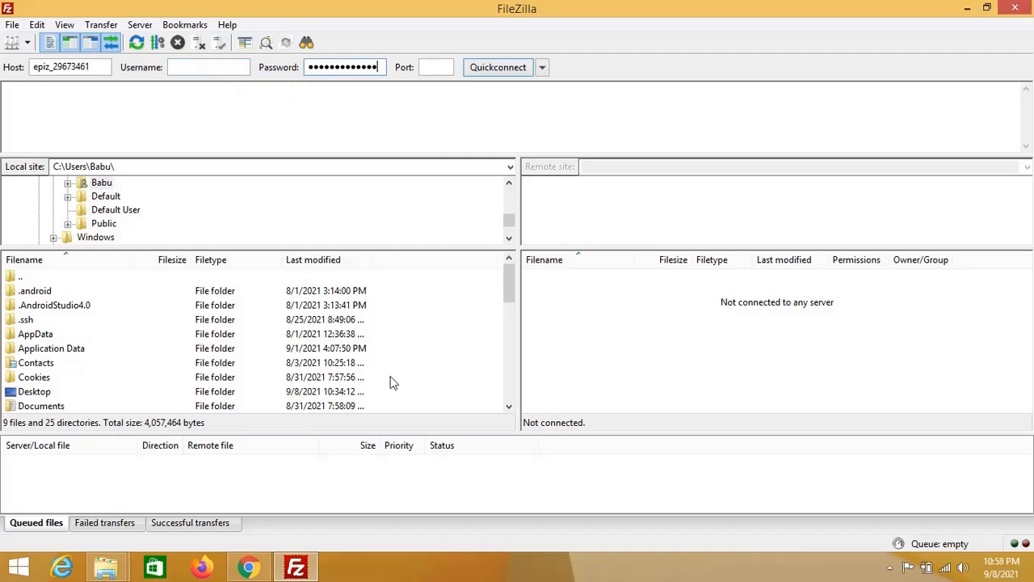
{"action": "left_click", "coordinate": [295, 568]}
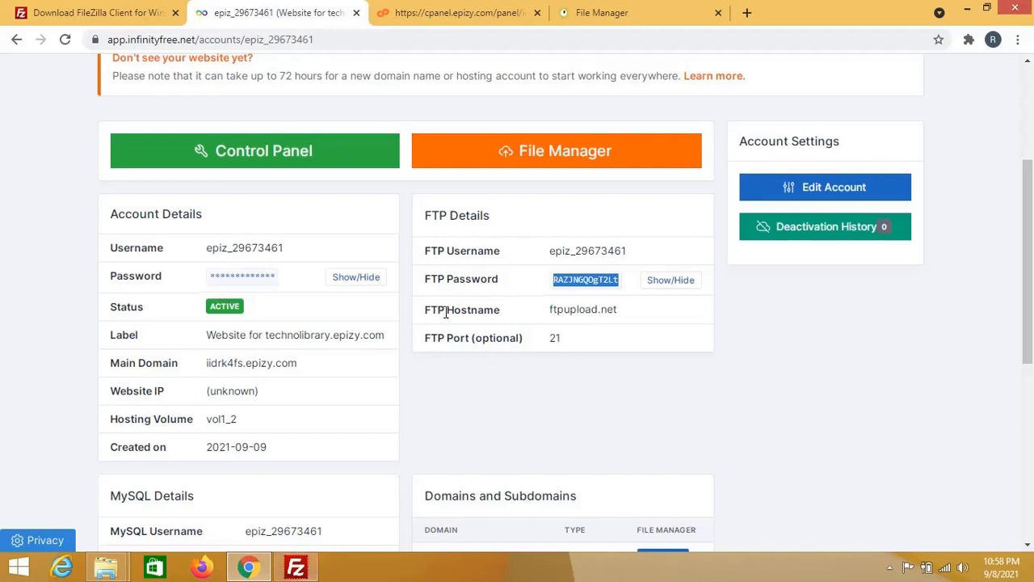
Step: Replace FileZilla's Host value with ftpupload.net copied from the FTP details
{"action": "triple_click", "coordinate": [572, 310]}
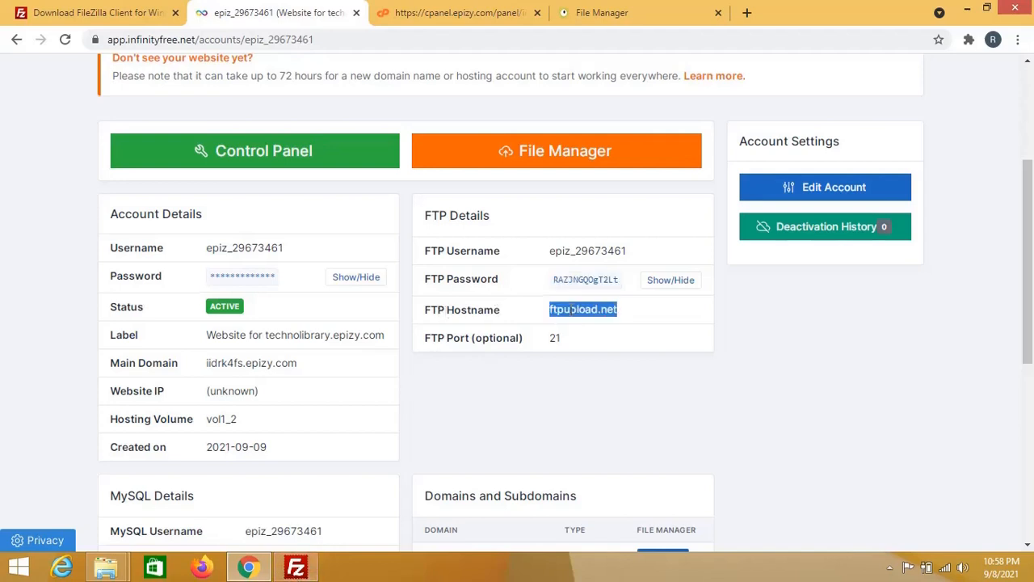
{"action": "left_click", "coordinate": [296, 568]}
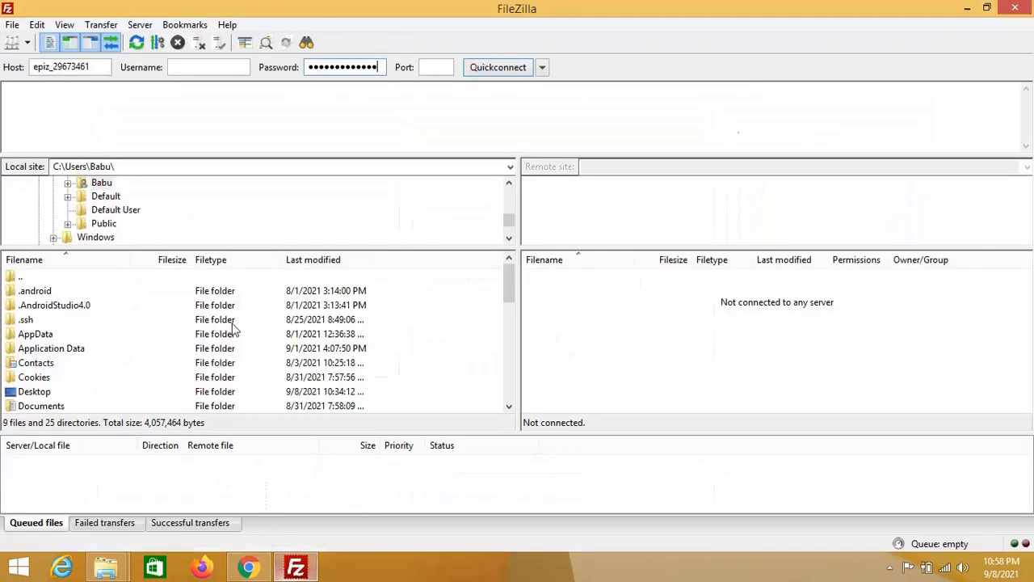
{"action": "double_click", "coordinate": [65, 69]}
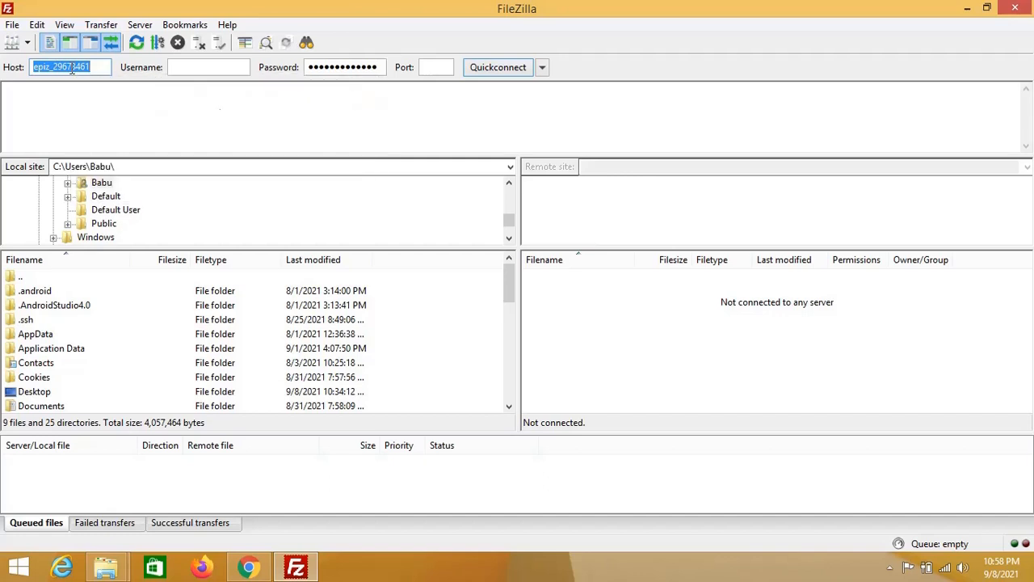
{"action": "key", "text": "ctrl+v"}
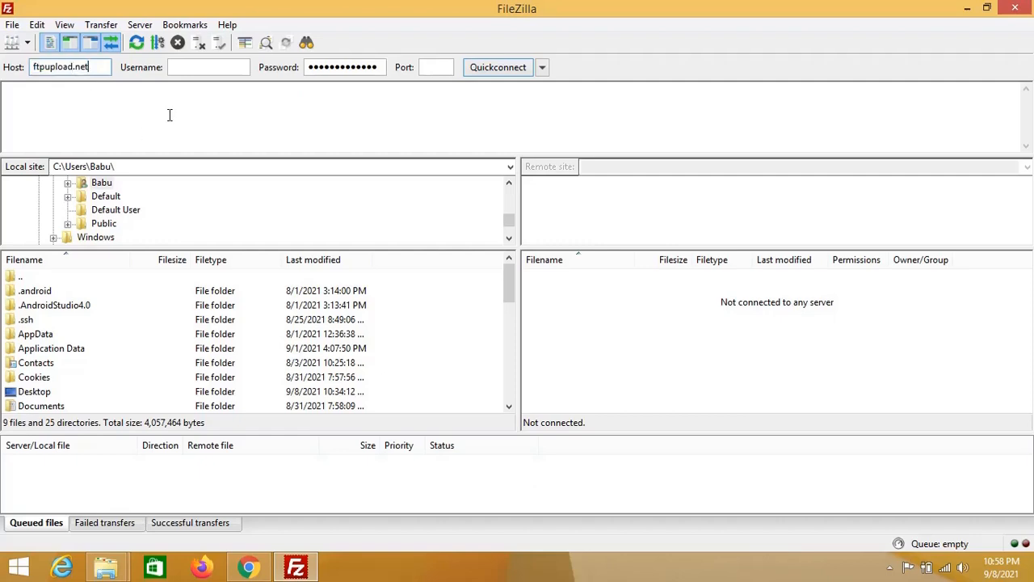
Step: Paste the FTP username into FileZilla's Username field and enter port 21
{"action": "left_click", "coordinate": [279, 562]}
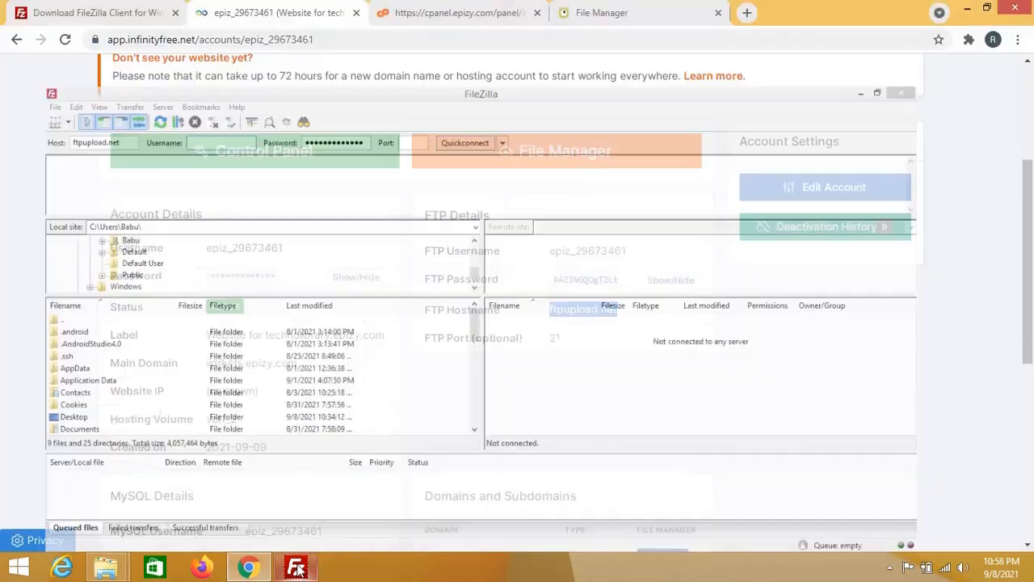
{"action": "double_click", "coordinate": [577, 251]}
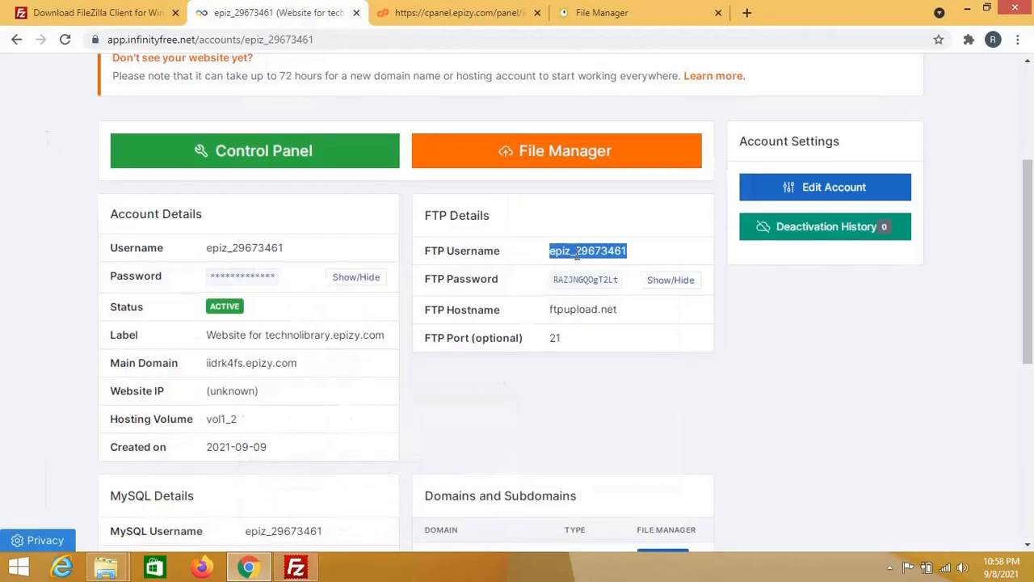
{"action": "left_click", "coordinate": [295, 566]}
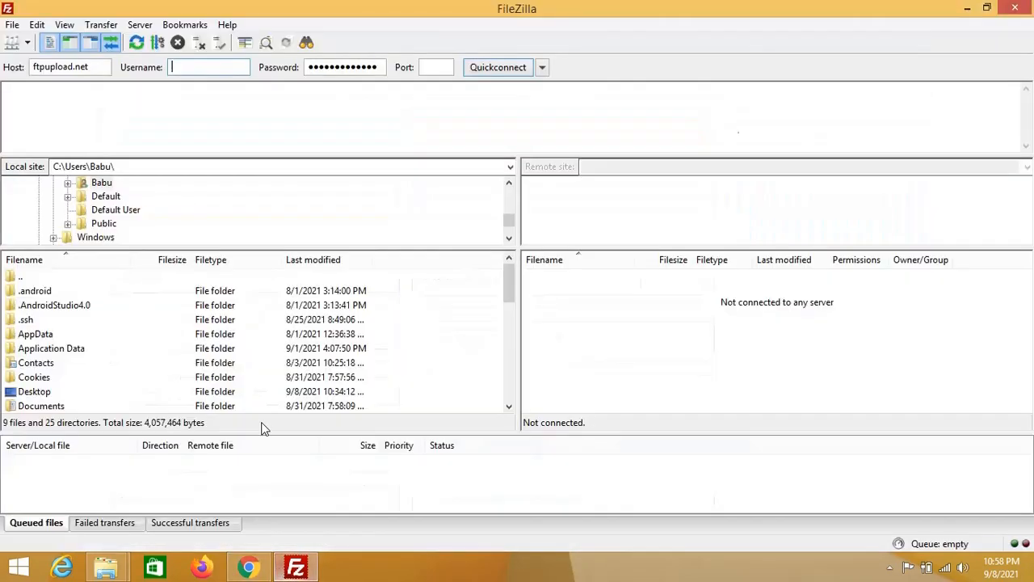
{"action": "key", "text": "ctrl+v"}
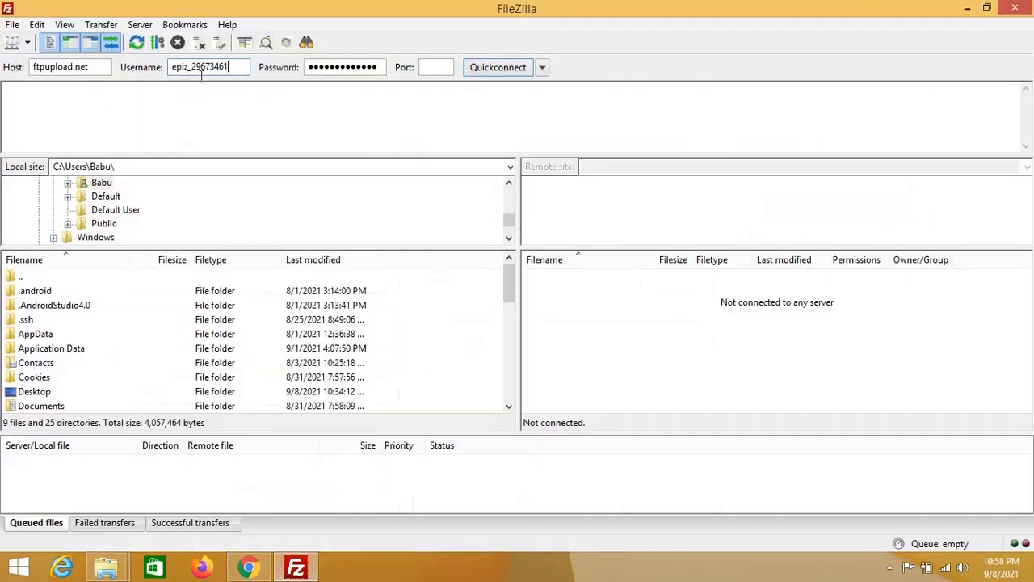
{"action": "left_click", "coordinate": [296, 566]}
{"action": "left_click", "coordinate": [298, 567]}
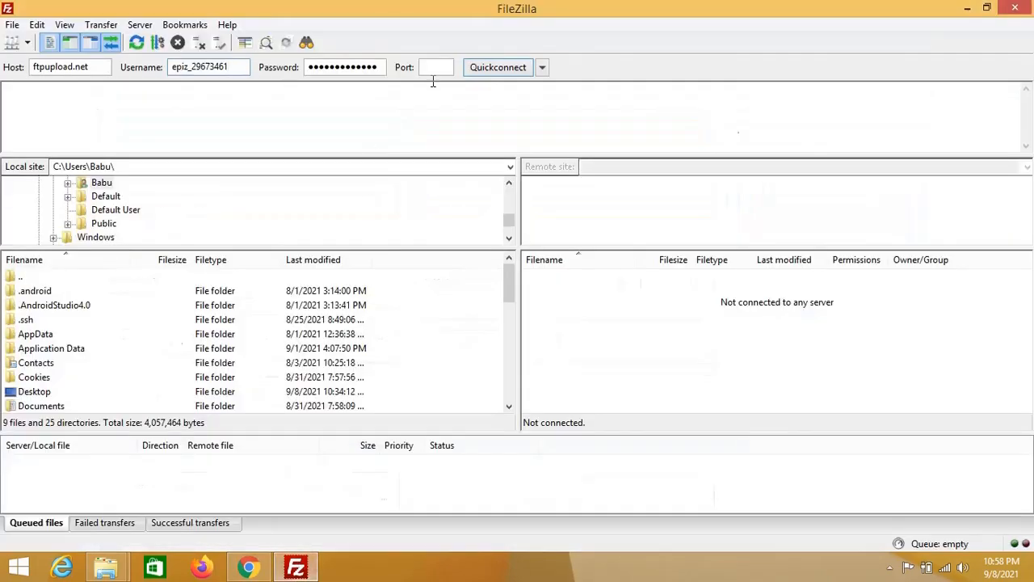
{"action": "left_click", "coordinate": [435, 68]}
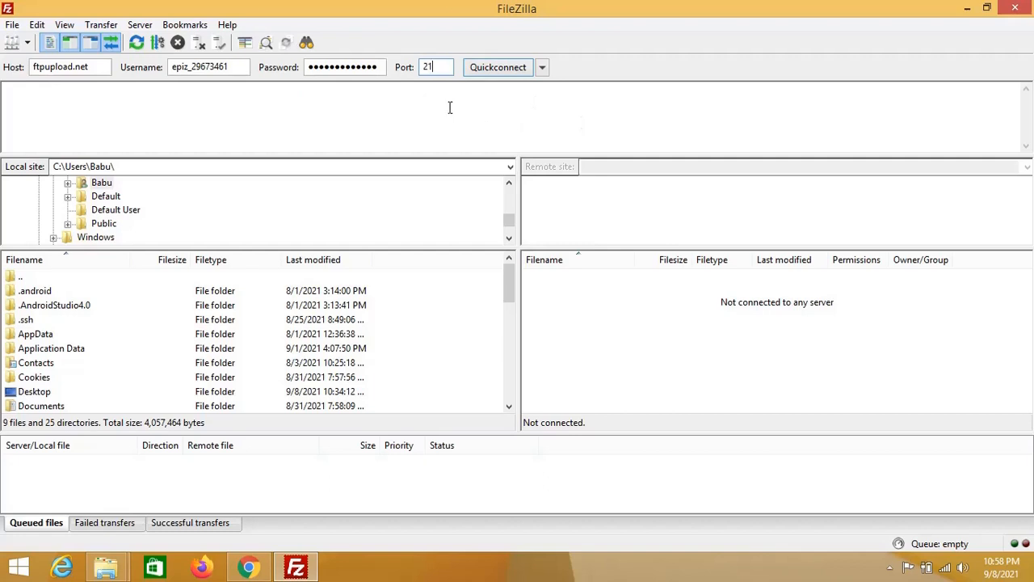
Step: Quickconnect to ftpupload.net, saving the password and trusting the unknown certificate
{"action": "left_click", "coordinate": [499, 67]}
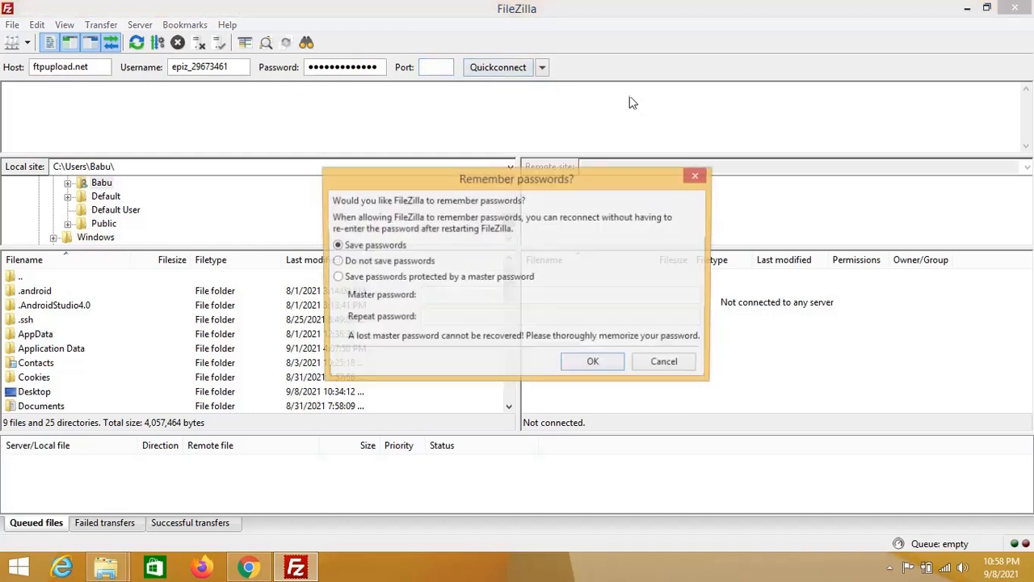
{"action": "left_click", "coordinate": [587, 364]}
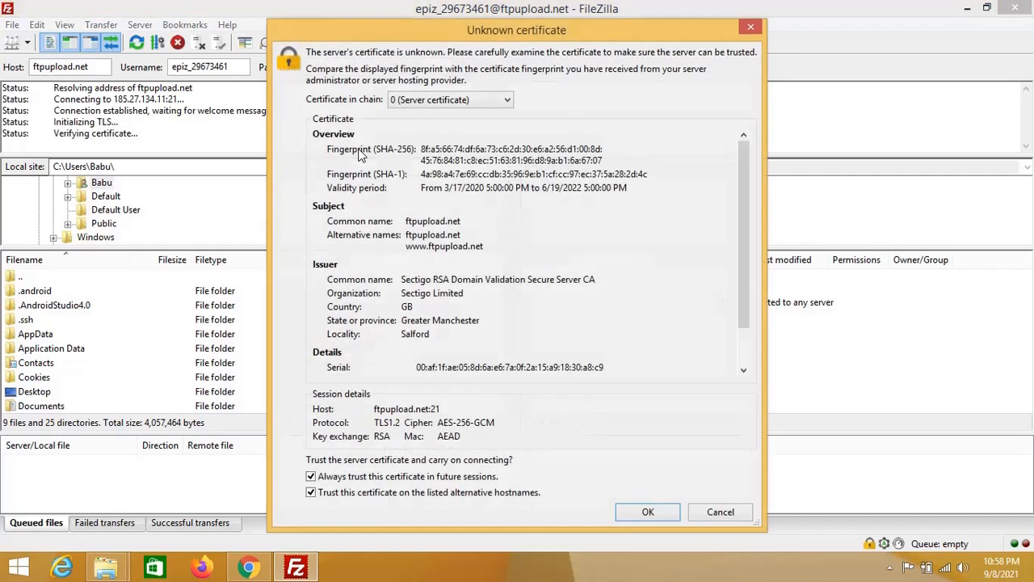
{"action": "left_click", "coordinate": [636, 514]}
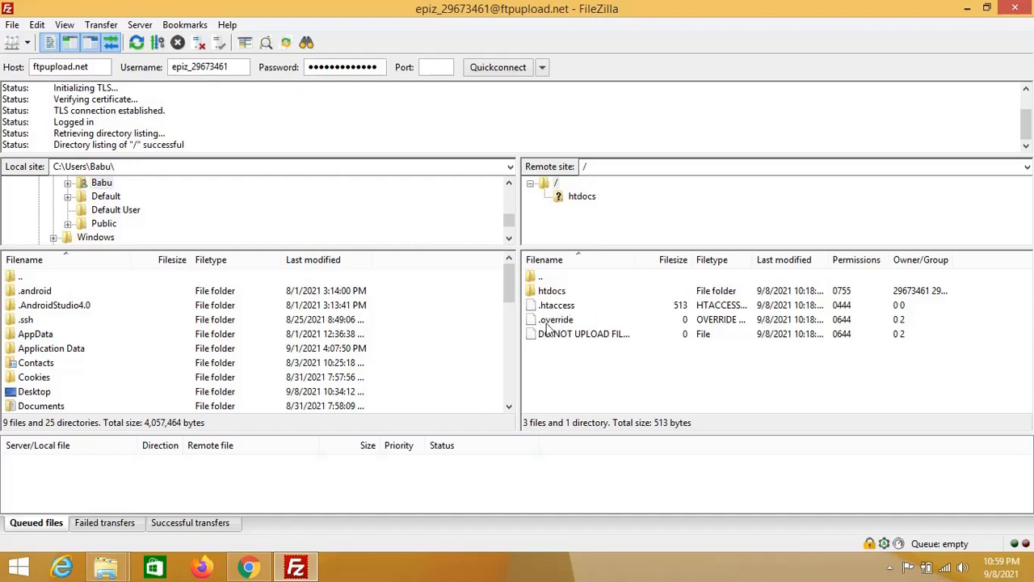
Step: Open the hosting account's online File Manager from the InfinityFree page
{"action": "left_click", "coordinate": [248, 567]}
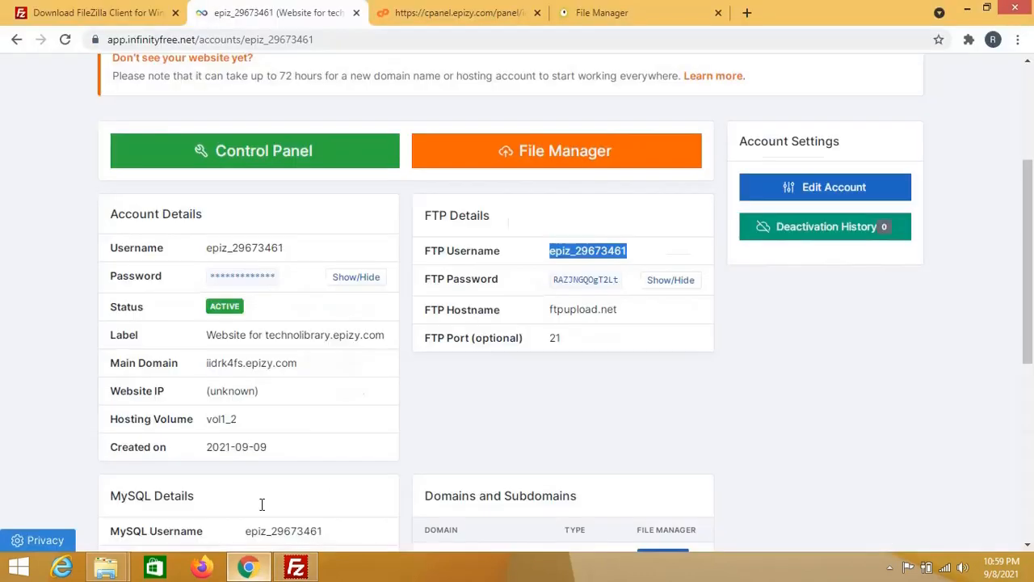
{"action": "left_click", "coordinate": [485, 159]}
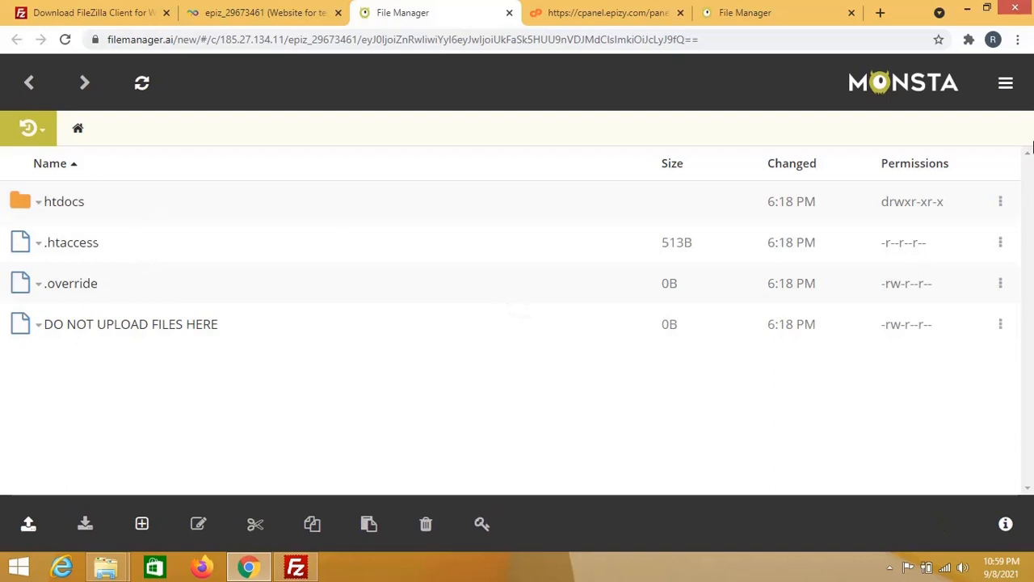
{"action": "left_click", "coordinate": [291, 567]}
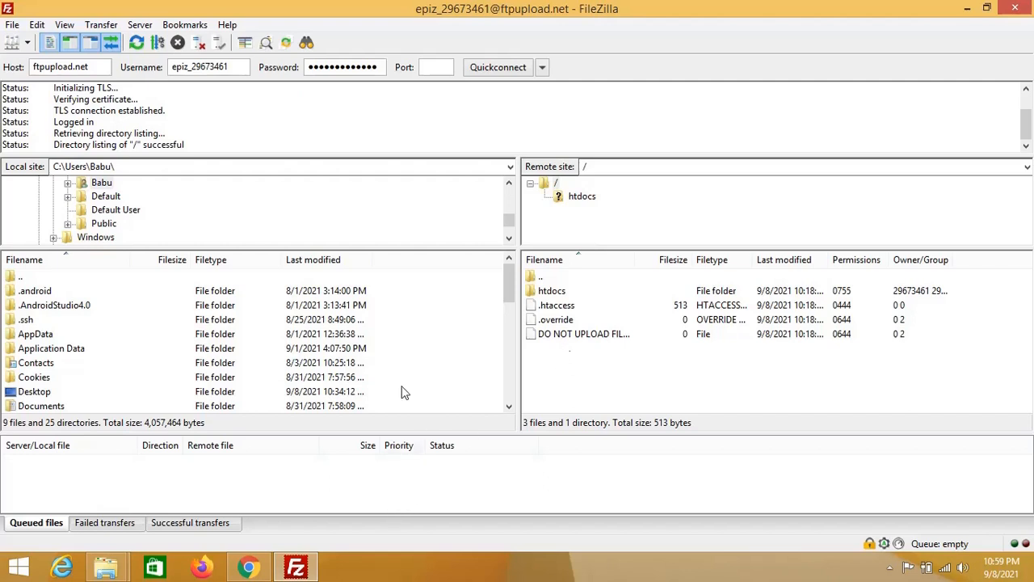
Step: Minimize FileZilla and Chrome and open This PC from the desktop
{"action": "left_click", "coordinate": [968, 8]}
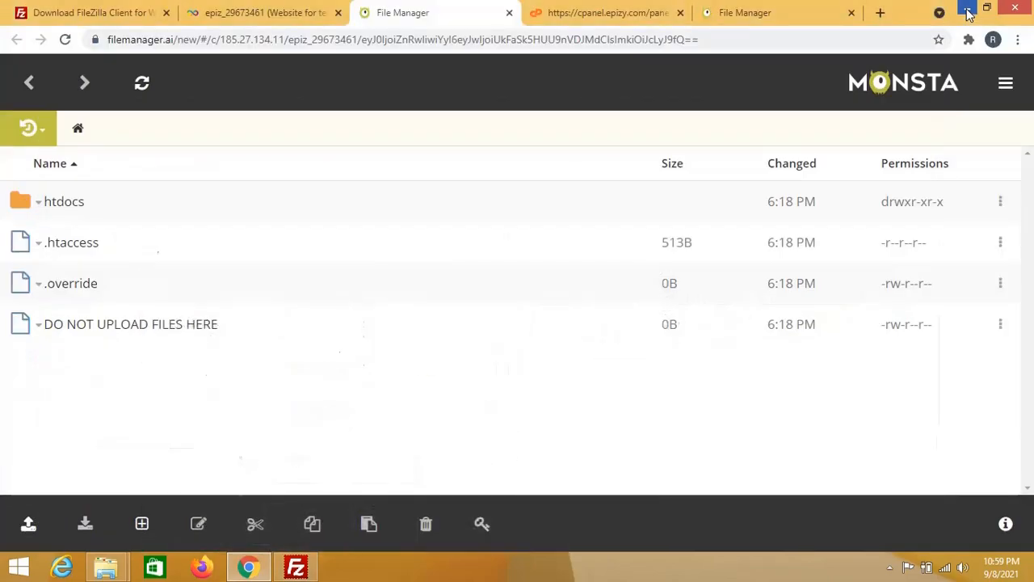
{"action": "left_click", "coordinate": [968, 9]}
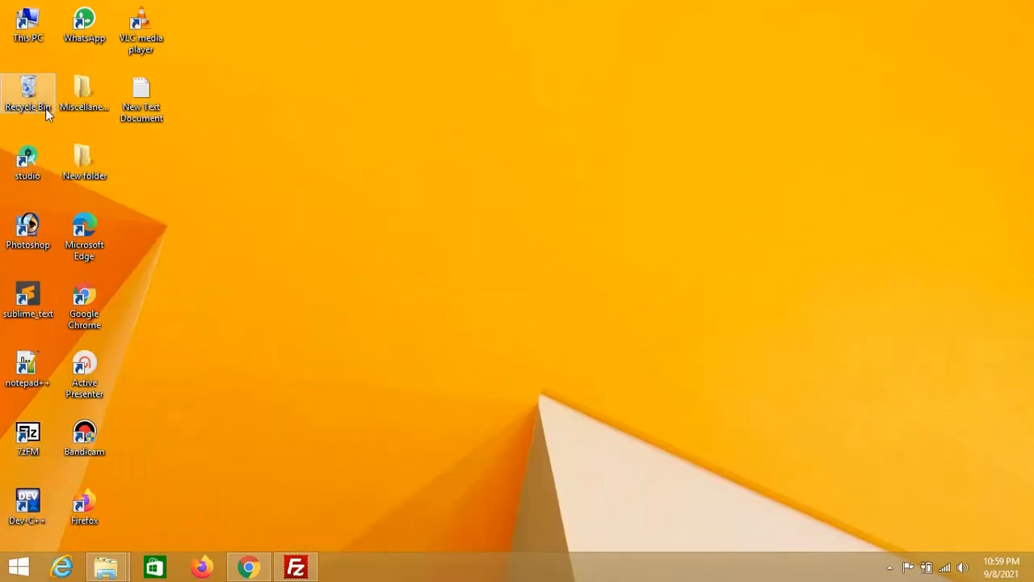
{"action": "double_click", "coordinate": [45, 28]}
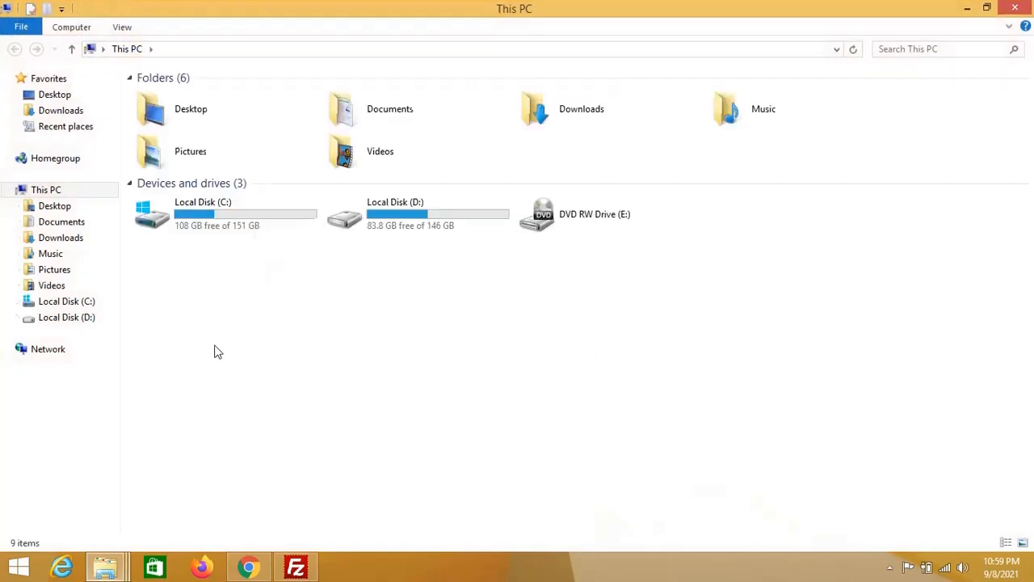
Step: Browse to D:\My_work\lms to see the project files, then bring FileZilla back
{"action": "double_click", "coordinate": [418, 212]}
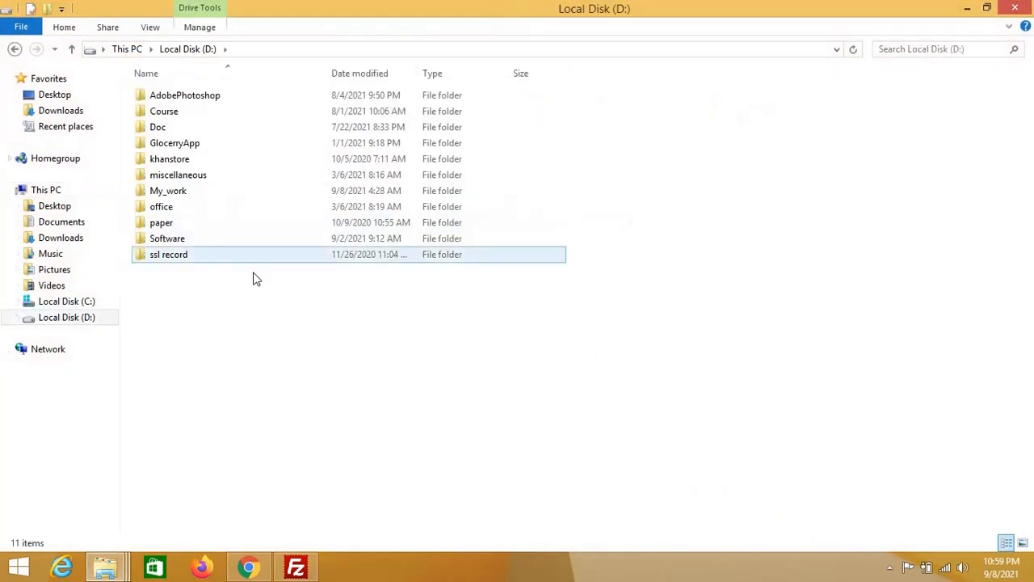
{"action": "double_click", "coordinate": [208, 196]}
{"action": "left_click", "coordinate": [205, 173]}
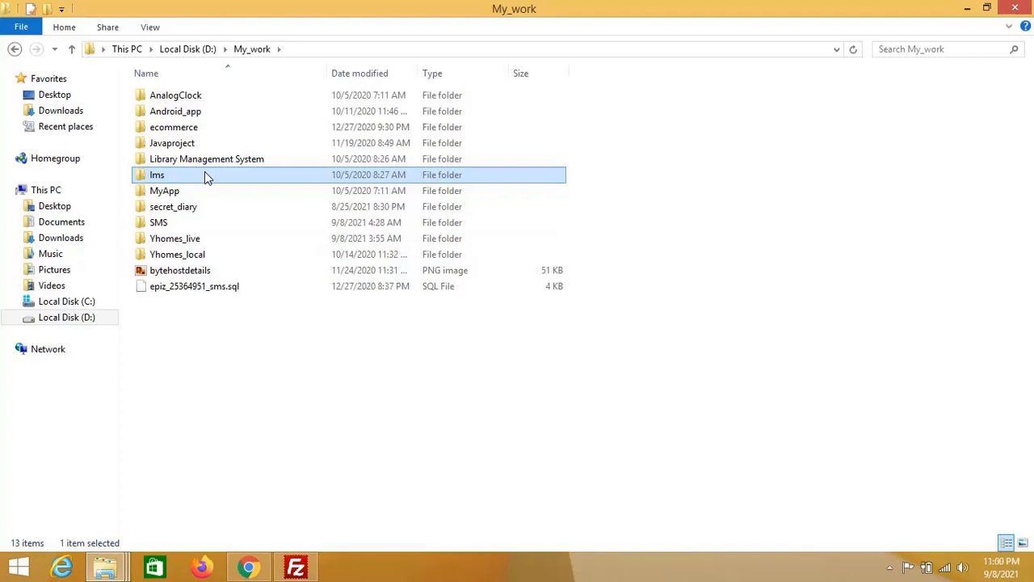
{"action": "double_click", "coordinate": [205, 175]}
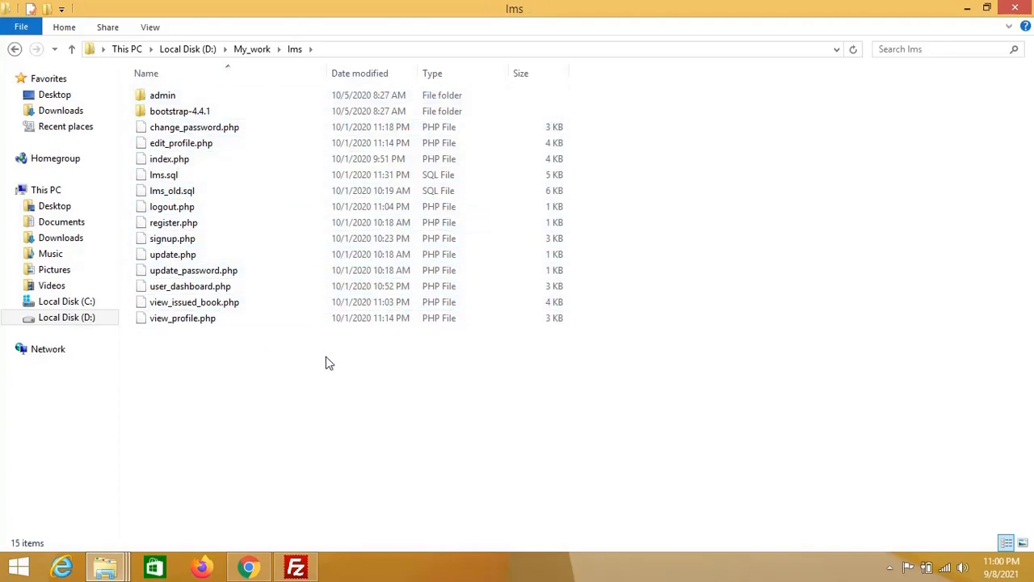
{"action": "left_click", "coordinate": [296, 568]}
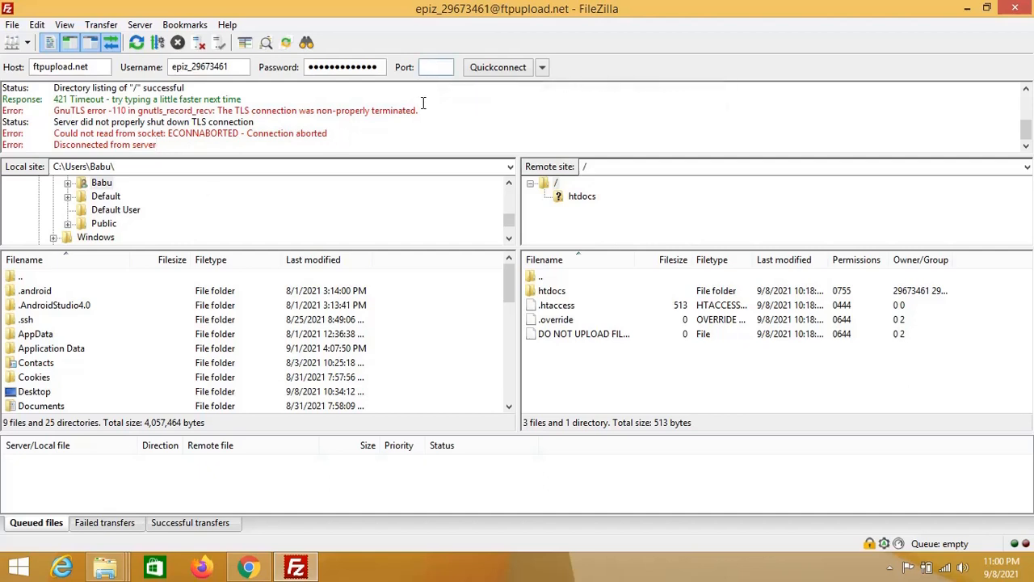
Step: Set the port back to 21 and expand the D: drive in the Local site tree
{"action": "type", "text": "21"}
{"action": "left_click", "coordinate": [509, 239]}
{"action": "left_click", "coordinate": [509, 239]}
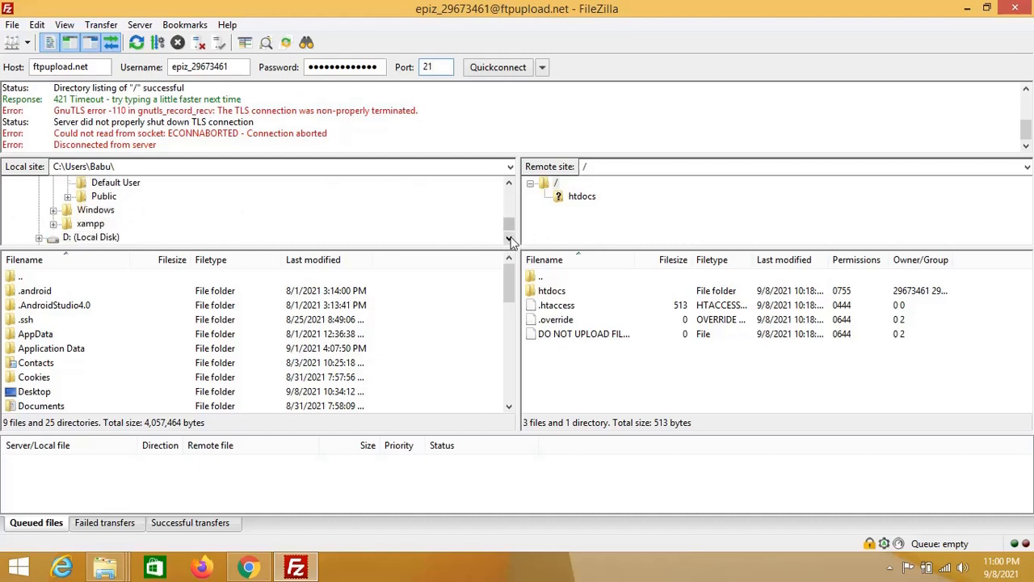
{"action": "left_click", "coordinate": [509, 238]}
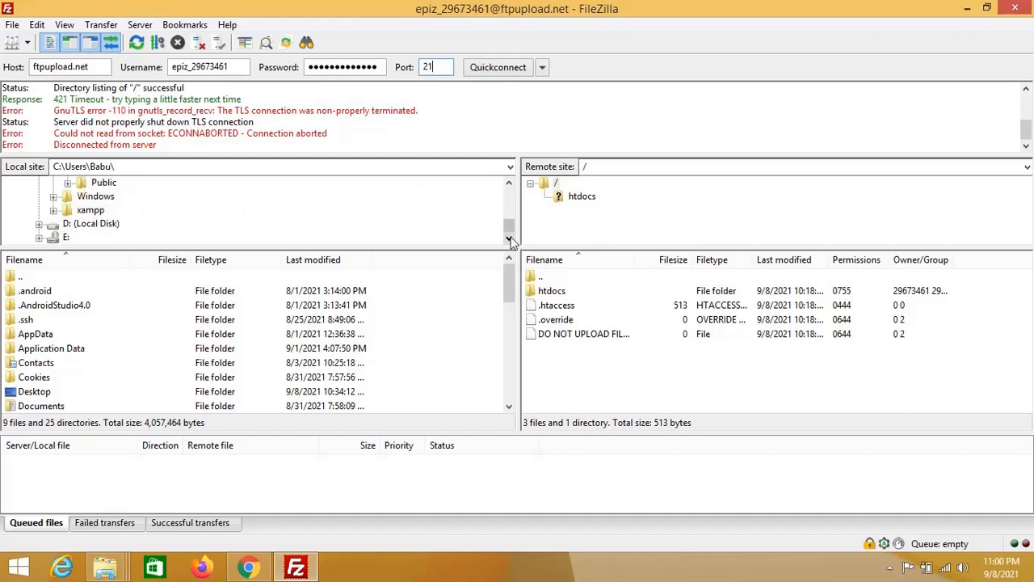
{"action": "left_click", "coordinate": [89, 224]}
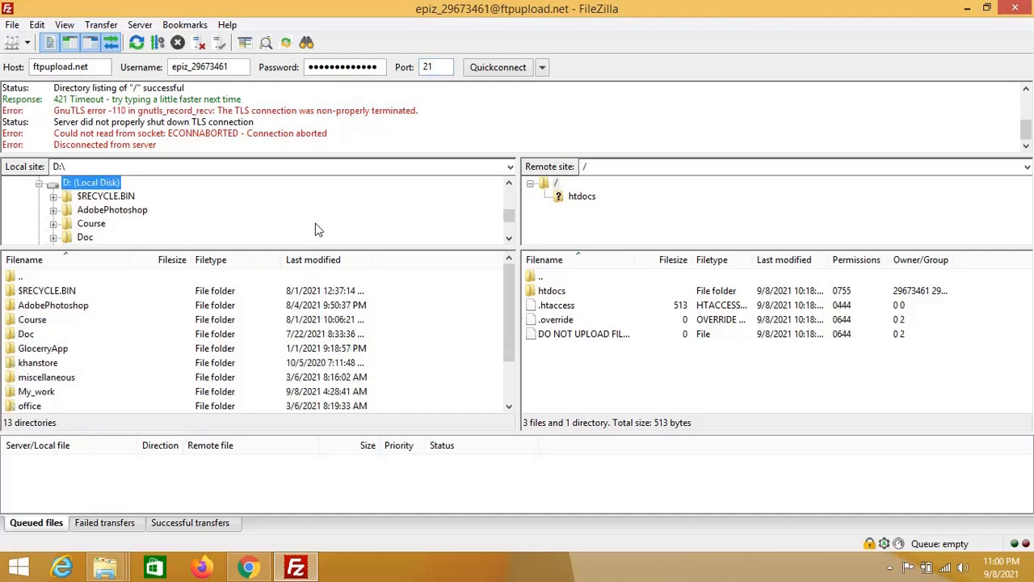
Step: Open My_work and then the lms project folder so its files list locally
{"action": "left_click", "coordinate": [509, 238]}
{"action": "left_click", "coordinate": [510, 238]}
{"action": "left_click", "coordinate": [509, 238]}
{"action": "left_click", "coordinate": [509, 239]}
{"action": "left_click", "coordinate": [509, 238]}
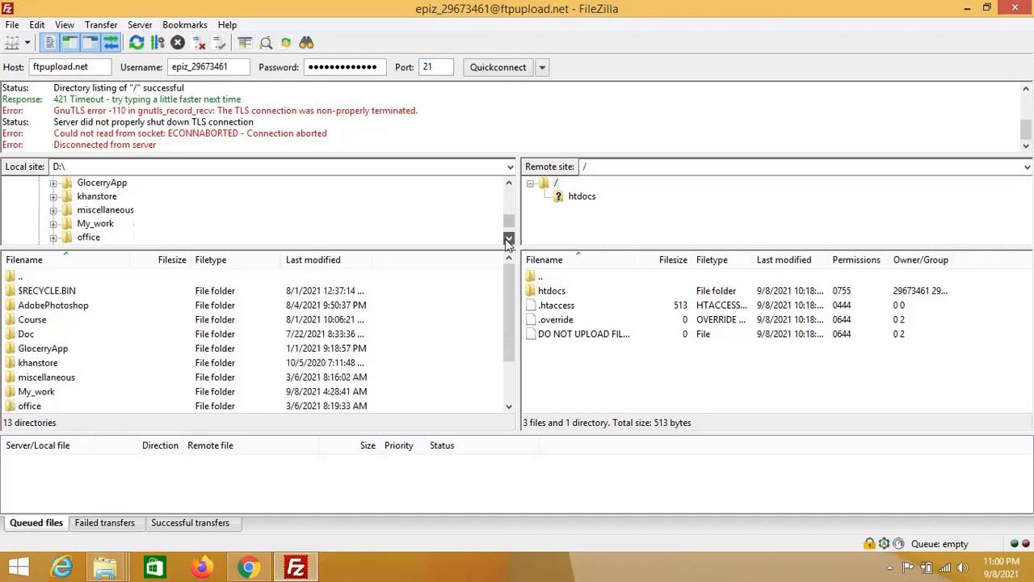
{"action": "left_click", "coordinate": [96, 224]}
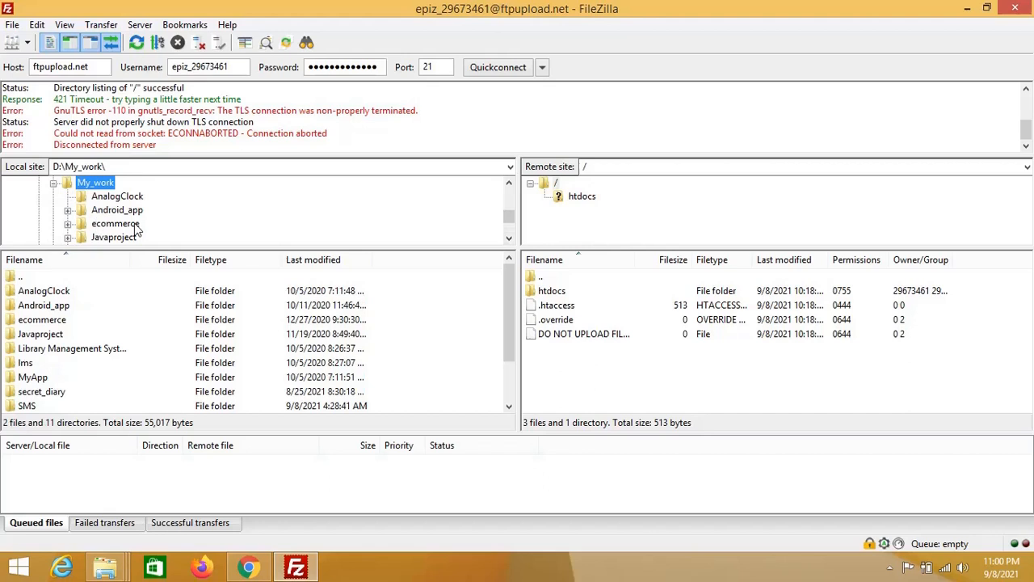
{"action": "left_click", "coordinate": [509, 238]}
{"action": "left_click", "coordinate": [509, 238]}
{"action": "left_click", "coordinate": [510, 238]}
{"action": "left_click", "coordinate": [509, 238]}
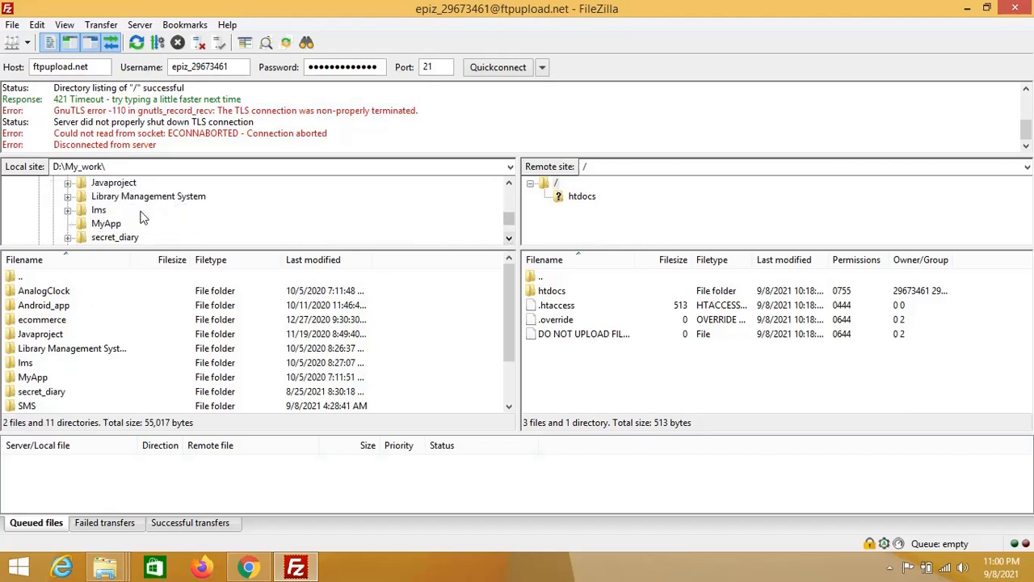
{"action": "left_click", "coordinate": [97, 210]}
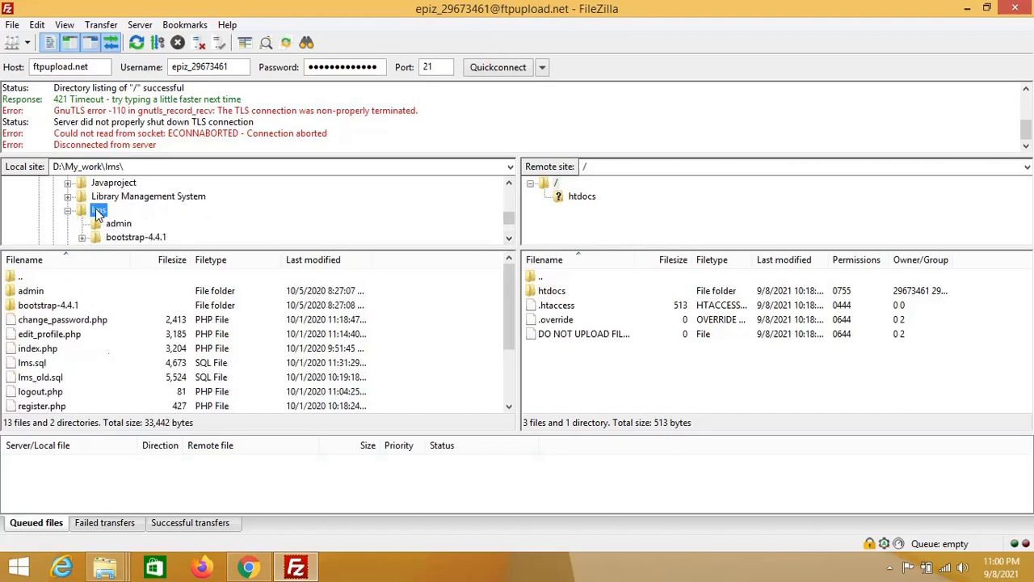
{"action": "left_click", "coordinate": [510, 238]}
{"action": "left_click", "coordinate": [509, 239]}
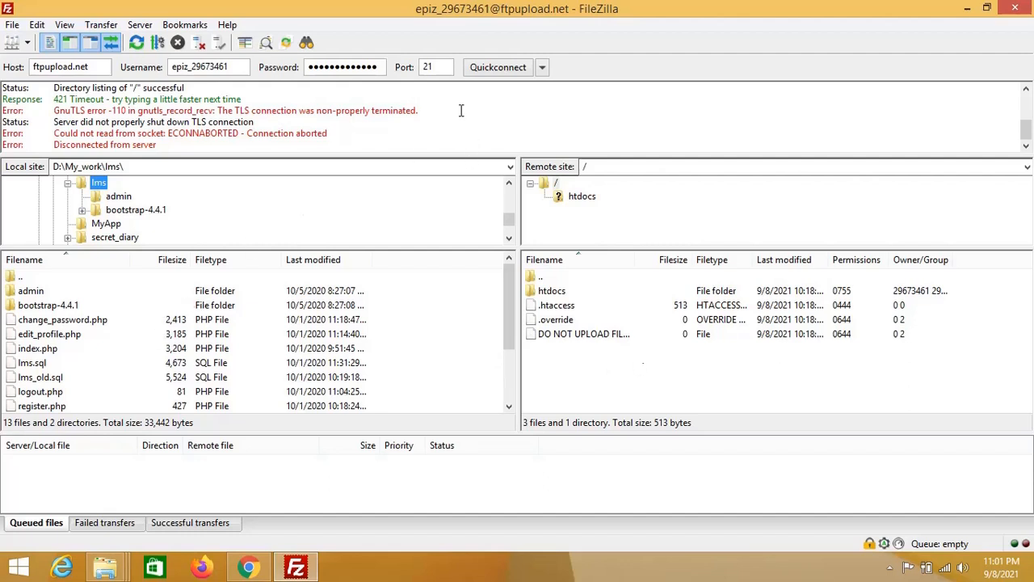
Step: Reconnect to ftpupload.net in a new tab and select all lms files and folders
{"action": "left_click", "coordinate": [493, 69]}
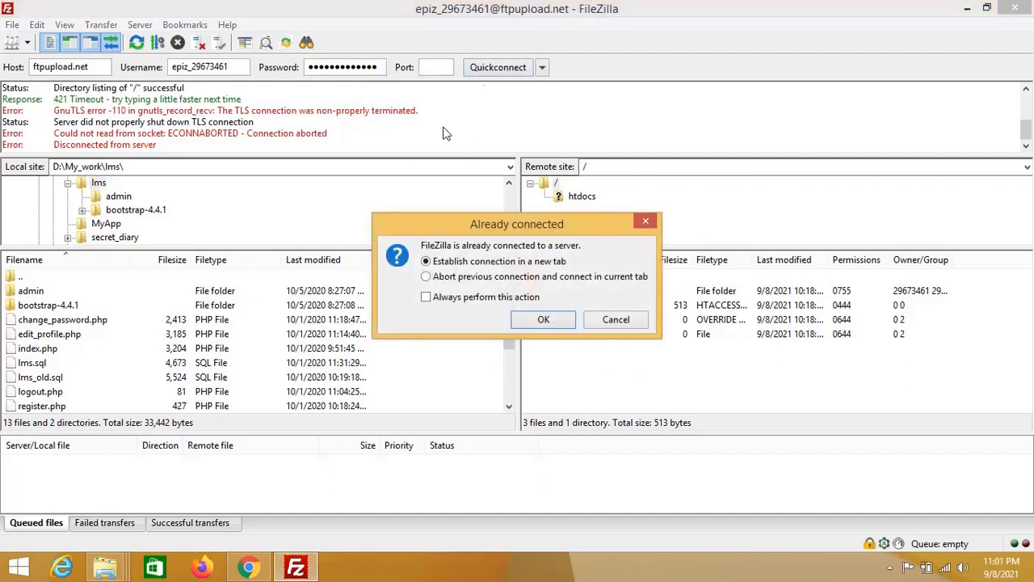
{"action": "left_click", "coordinate": [541, 320]}
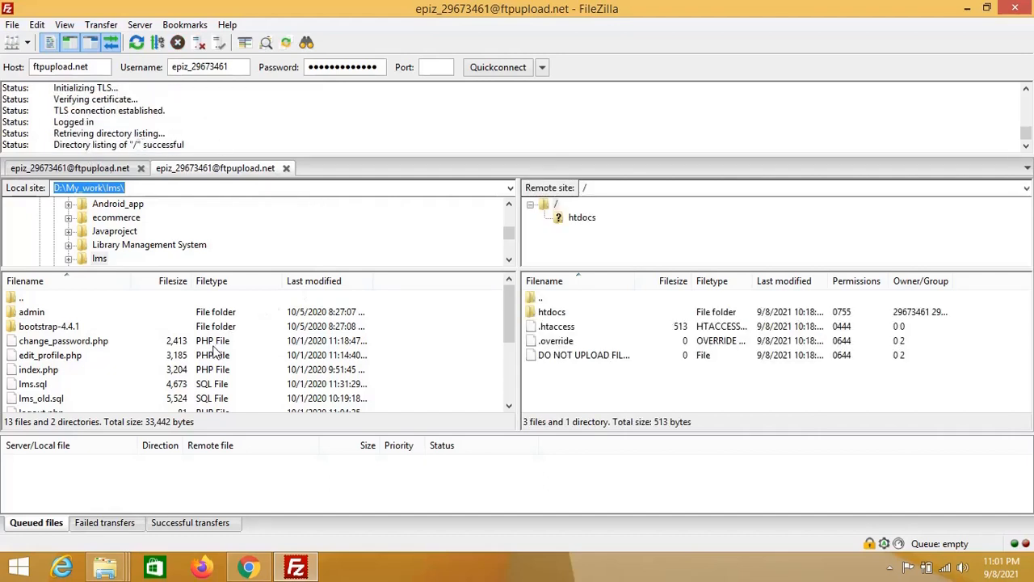
{"action": "left_click", "coordinate": [174, 358]}
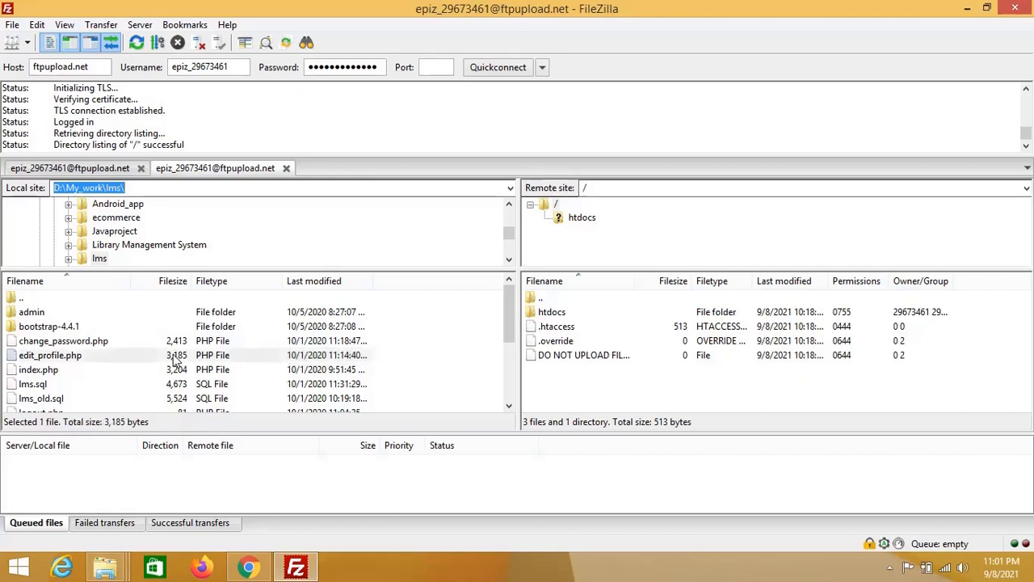
{"action": "key", "text": "ctrl+a"}
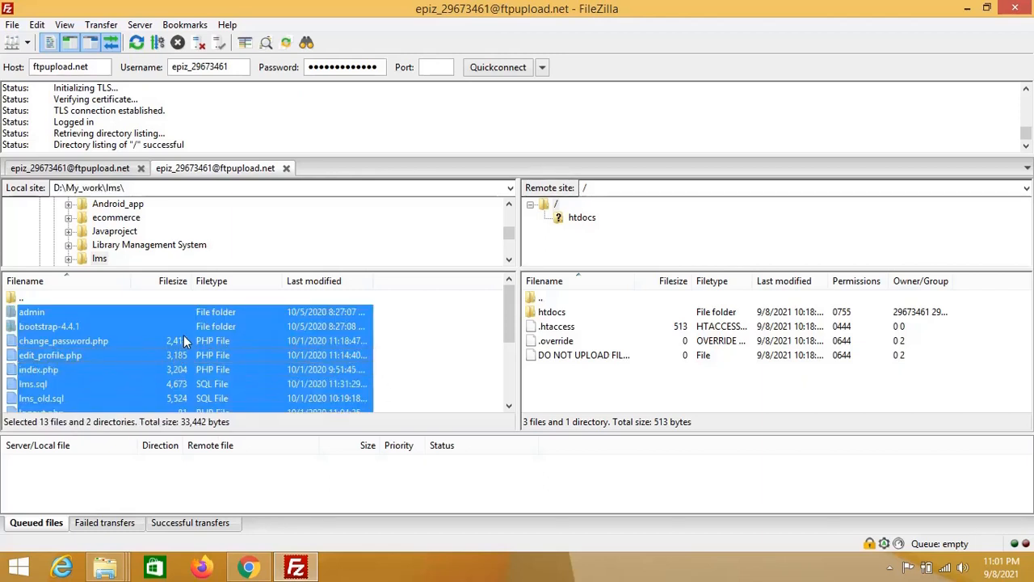
Step: Upload the selected lms files to the server, then minimize FileZilla to reveal Chrome
{"action": "right_click", "coordinate": [180, 328]}
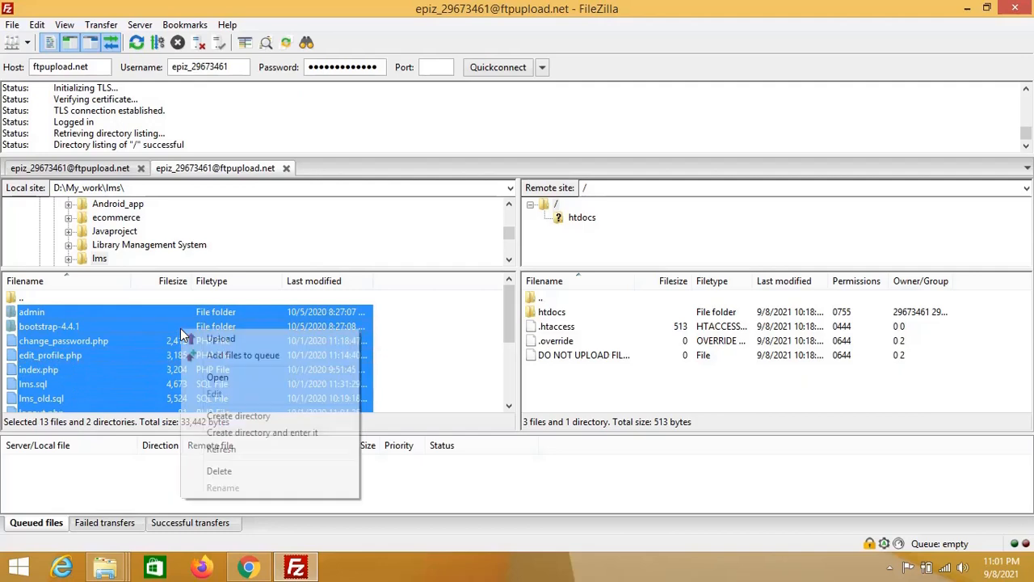
{"action": "left_click", "coordinate": [252, 338]}
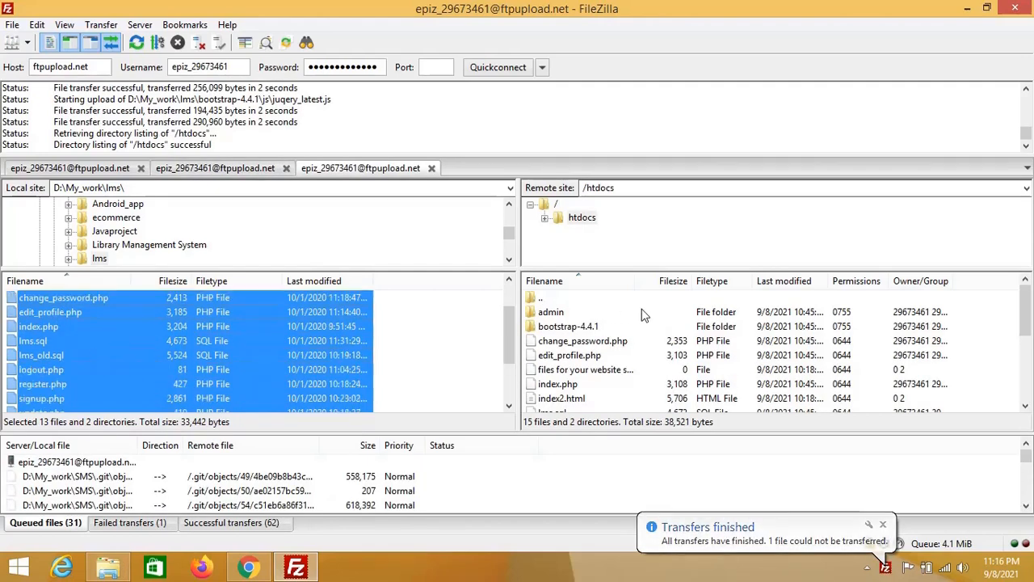
{"action": "scroll", "coordinate": [638, 383], "scroll_direction": "up", "scroll_amount": 2}
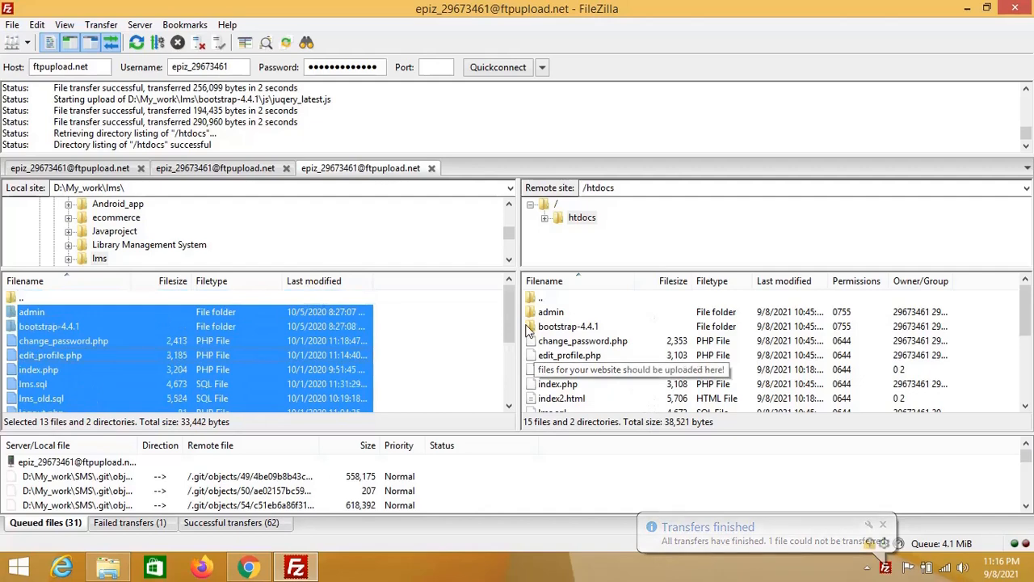
{"action": "left_click", "coordinate": [969, 10]}
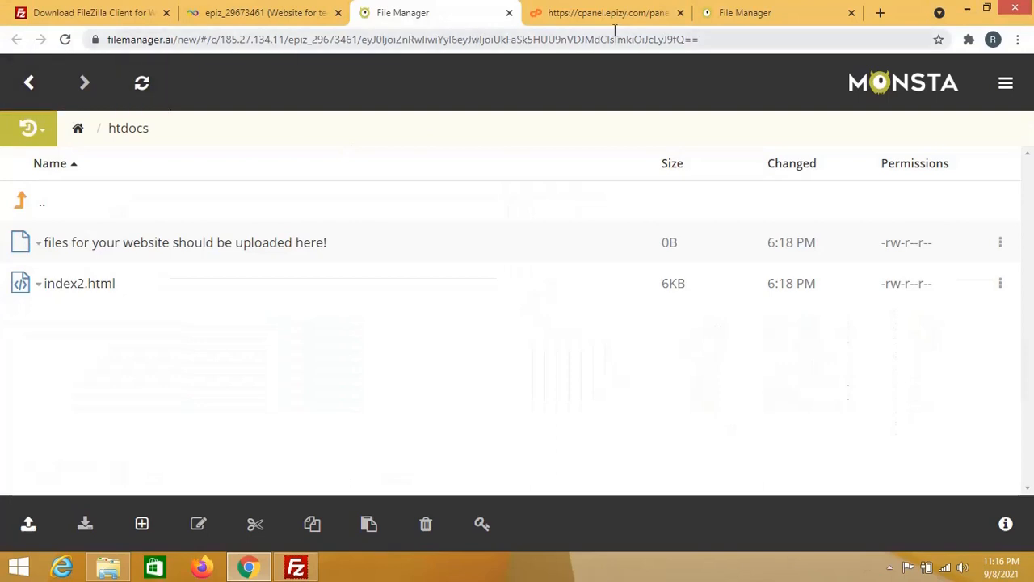
Step: Replace the outdated tab with a fresh Monsta File Manager and open htdocs
{"action": "left_click", "coordinate": [509, 12]}
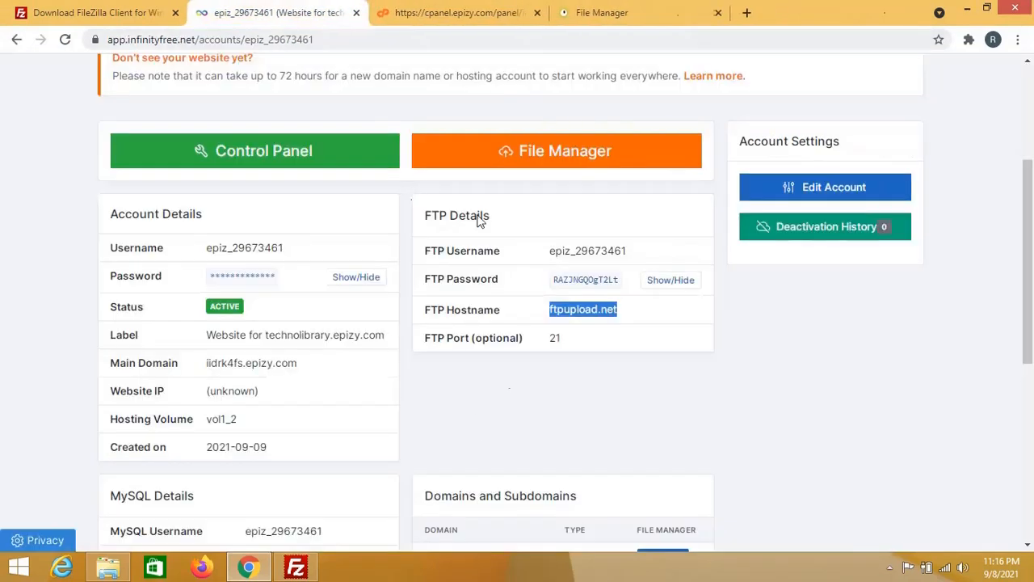
{"action": "left_click", "coordinate": [546, 155]}
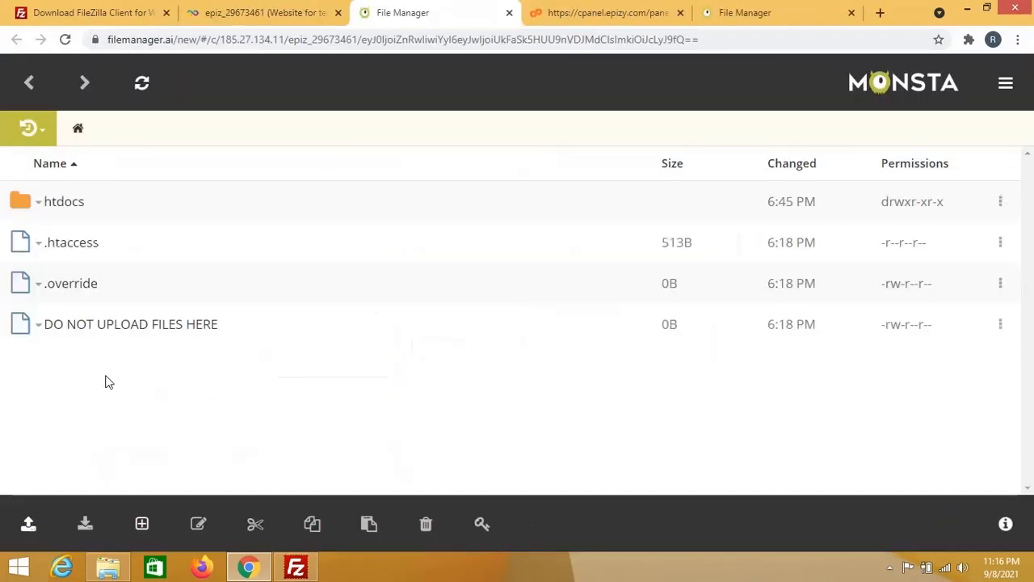
{"action": "left_click", "coordinate": [57, 207]}
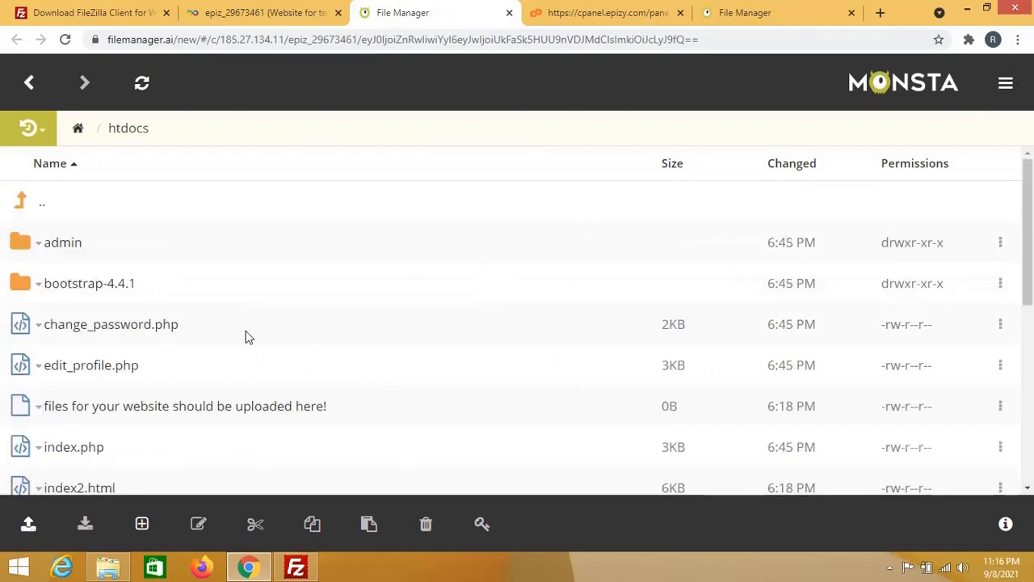
Step: Scroll through htdocs to confirm admin, bootstrap-4.4.1 and the PHP files, then close the tab
{"action": "scroll", "coordinate": [359, 364], "scroll_direction": "down", "scroll_amount": 2}
{"action": "scroll", "coordinate": [362, 365], "scroll_direction": "down", "scroll_amount": 3}
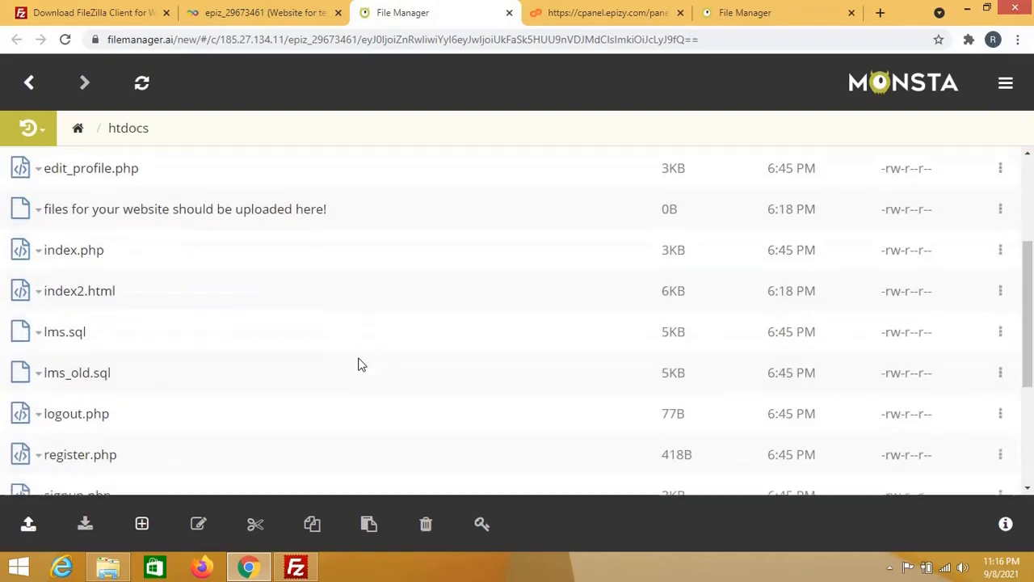
{"action": "scroll", "coordinate": [361, 365], "scroll_direction": "up", "scroll_amount": 2}
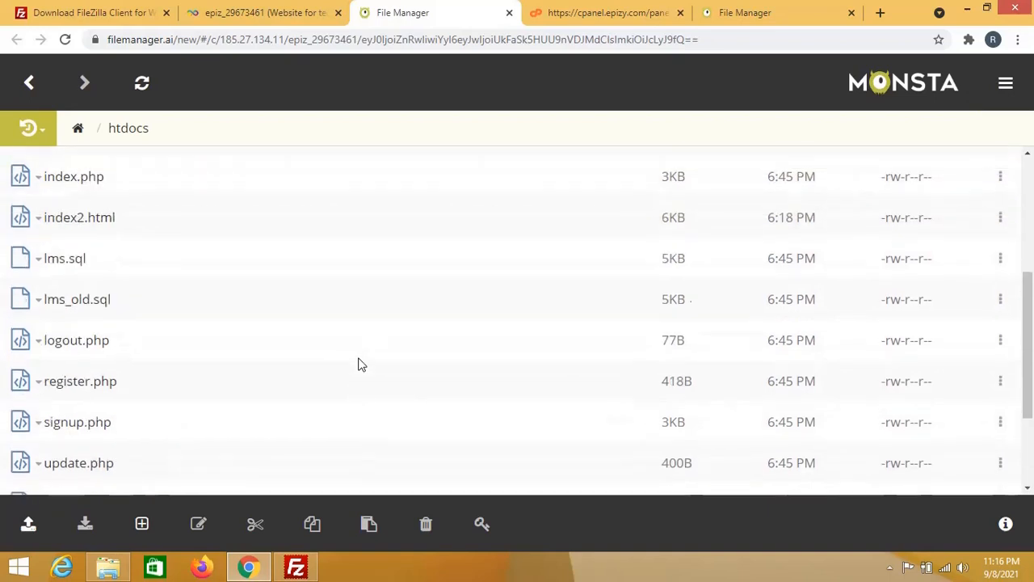
{"action": "scroll", "coordinate": [361, 365], "scroll_direction": "up", "scroll_amount": 4}
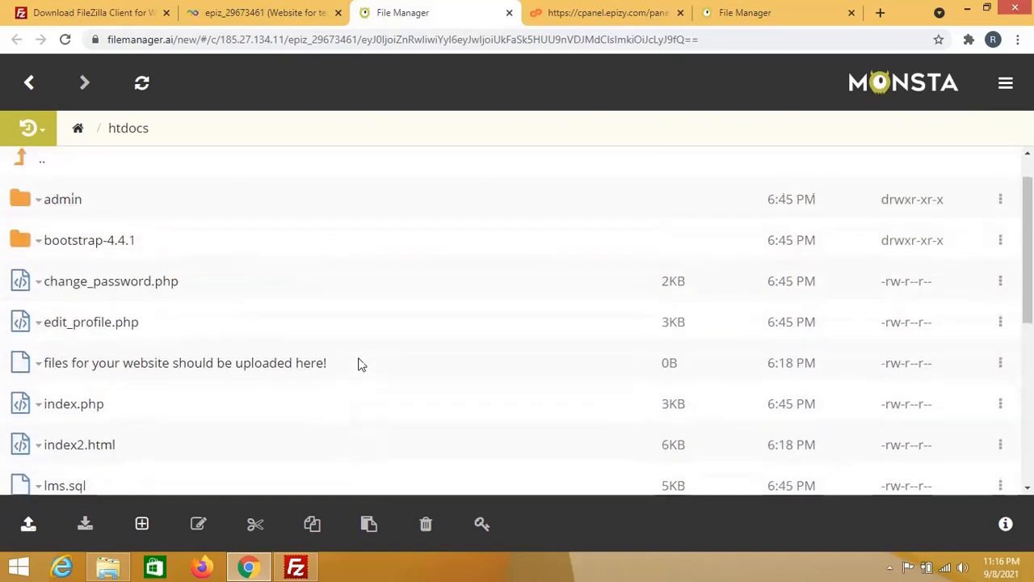
{"action": "scroll", "coordinate": [361, 365], "scroll_direction": "down", "scroll_amount": 3}
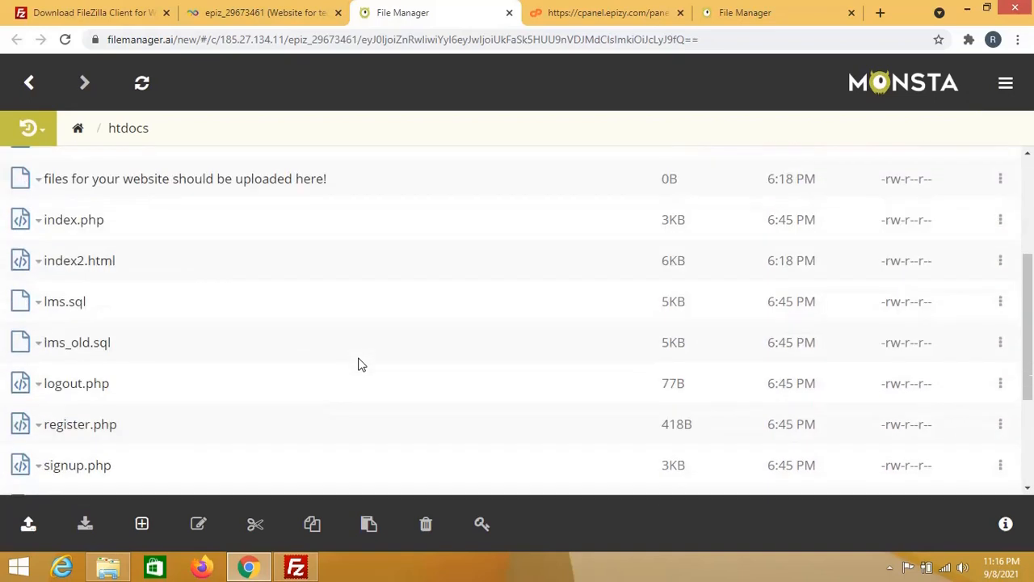
{"action": "scroll", "coordinate": [361, 365], "scroll_direction": "down", "scroll_amount": 3}
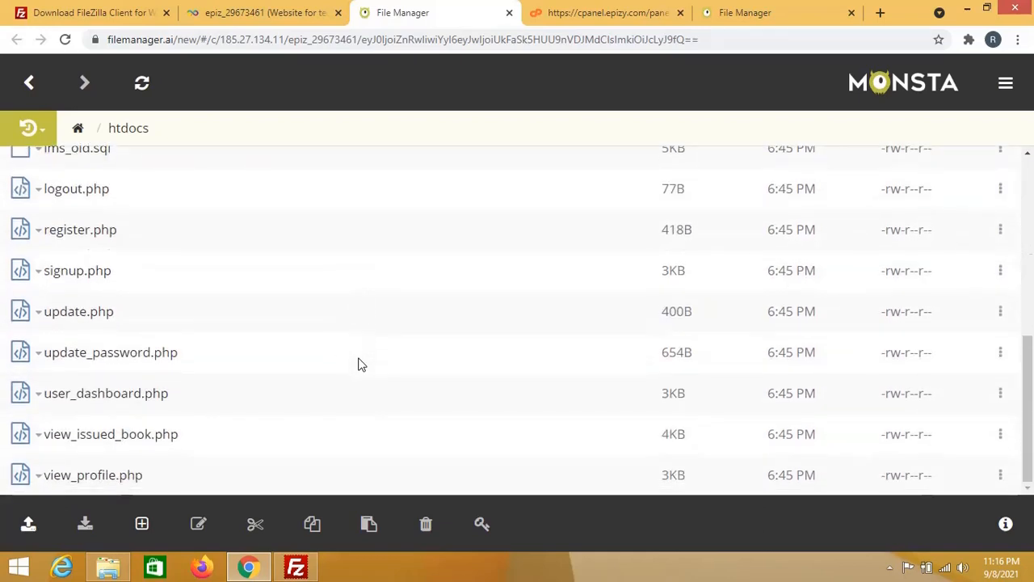
{"action": "scroll", "coordinate": [361, 365], "scroll_direction": "up", "scroll_amount": 4}
{"action": "scroll", "coordinate": [362, 364], "scroll_direction": "up", "scroll_amount": 2}
{"action": "scroll", "coordinate": [362, 365], "scroll_direction": "down", "scroll_amount": 2}
{"action": "scroll", "coordinate": [361, 364], "scroll_direction": "up", "scroll_amount": 5}
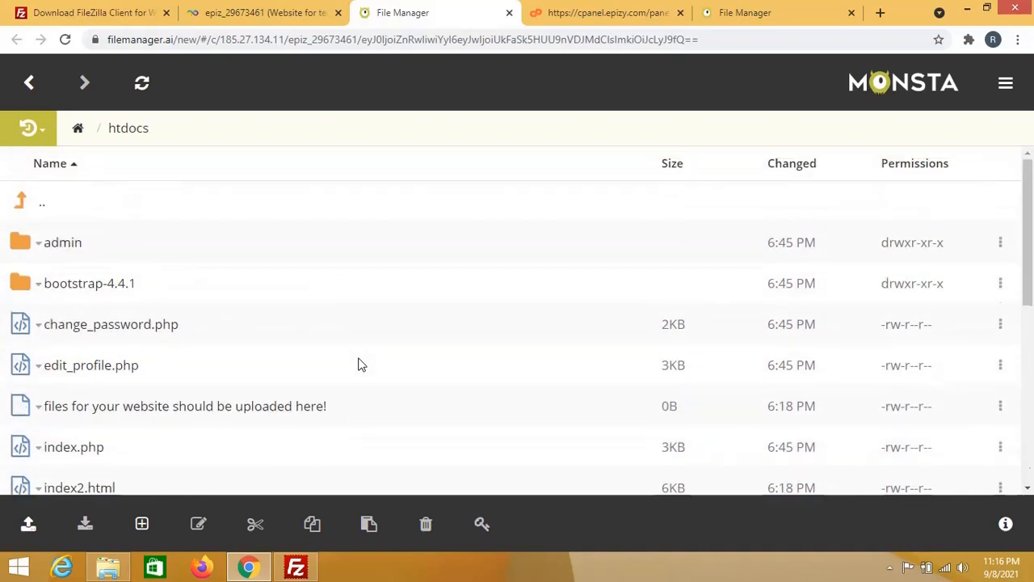
{"action": "mouse_move", "coordinate": [109, 571]}
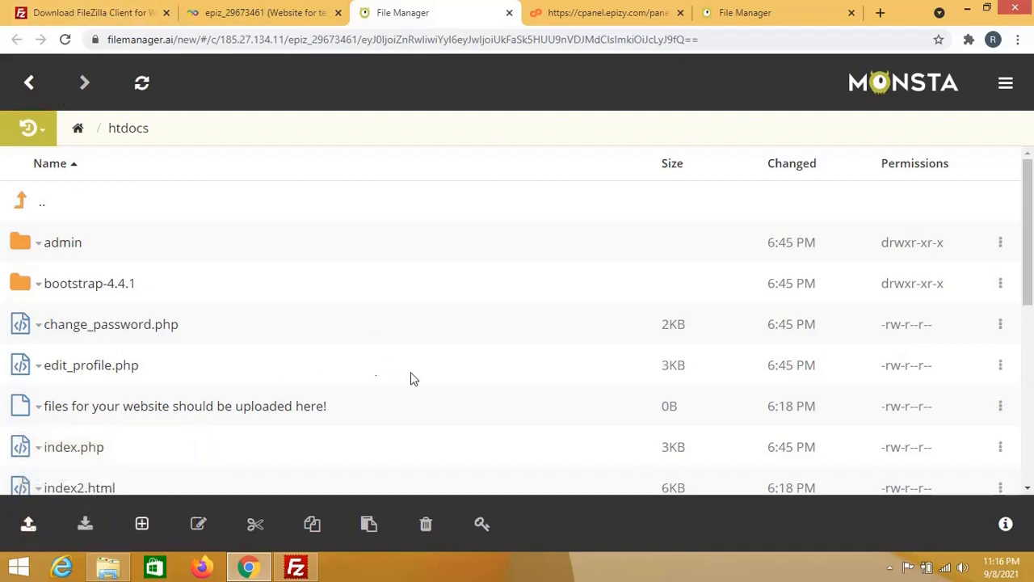
{"action": "scroll", "coordinate": [410, 379], "scroll_direction": "down", "scroll_amount": 2}
{"action": "scroll", "coordinate": [411, 378], "scroll_direction": "up", "scroll_amount": 2}
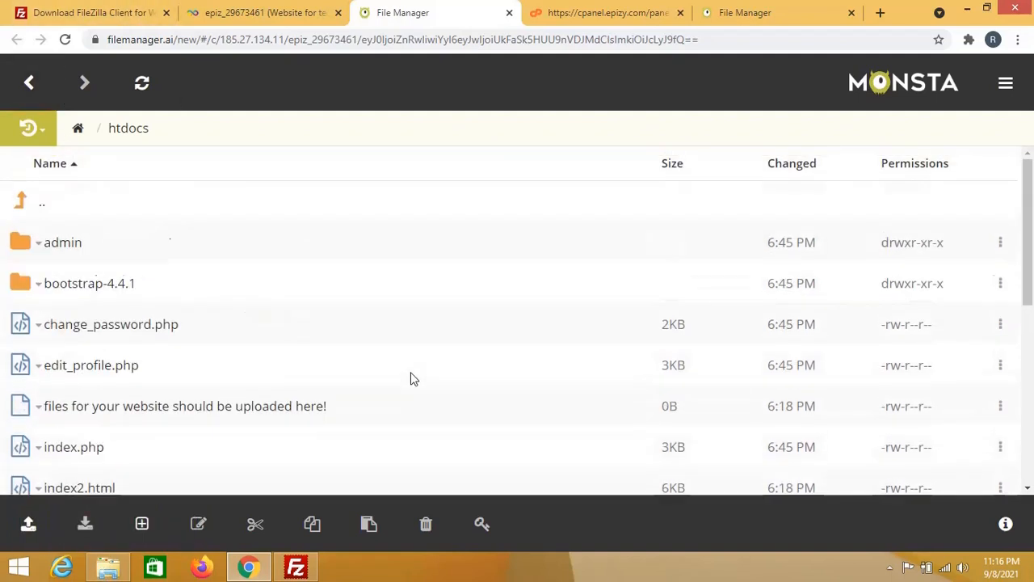
{"action": "left_click", "coordinate": [510, 14]}
{"action": "scroll", "coordinate": [731, 352], "scroll_direction": "up", "scroll_amount": 3}
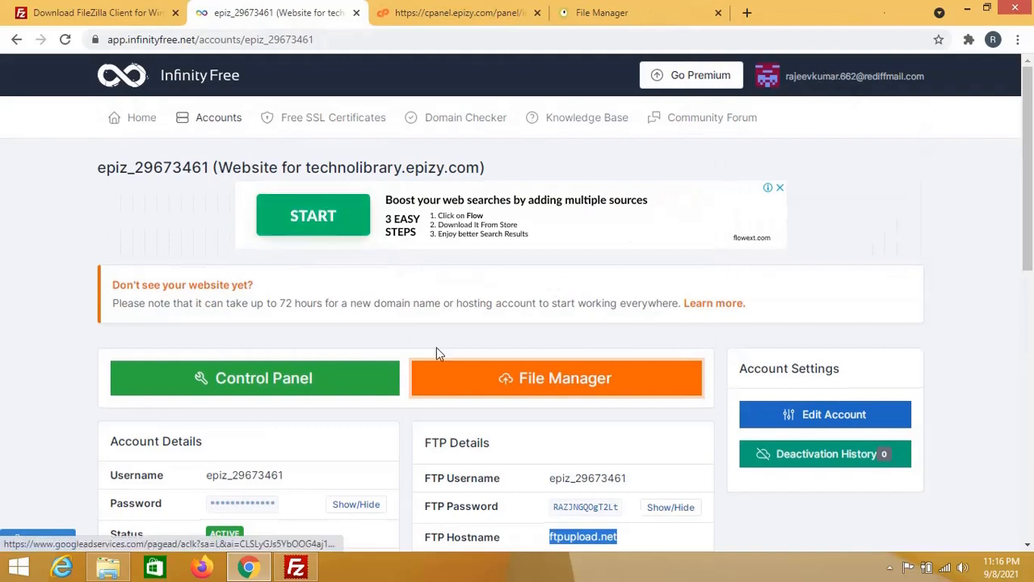
Step: Open VistaPanel from the account page and launch its Online File Manager in a new tab
{"action": "left_click", "coordinate": [216, 384]}
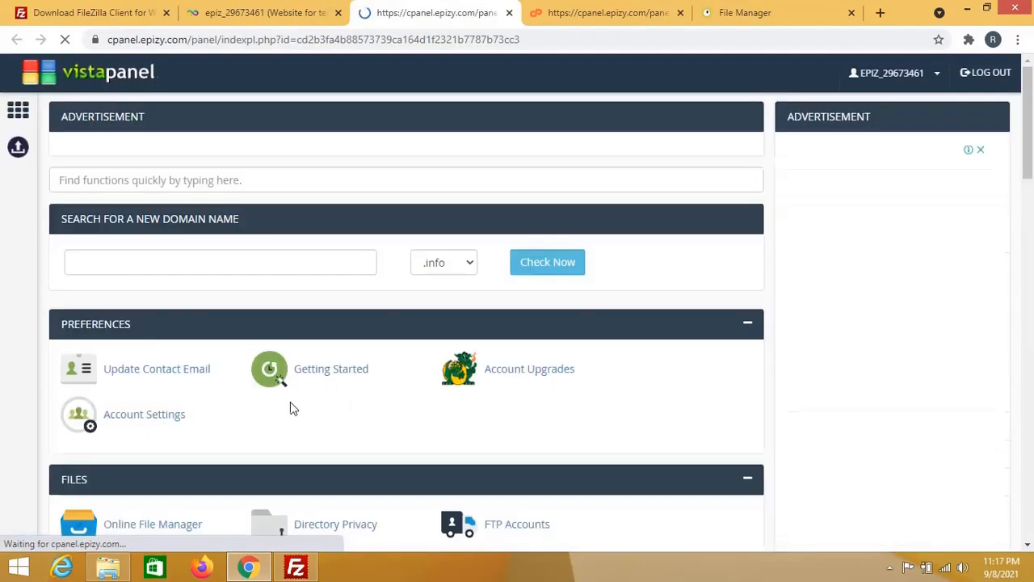
{"action": "scroll", "coordinate": [290, 403], "scroll_direction": "down", "scroll_amount": 4}
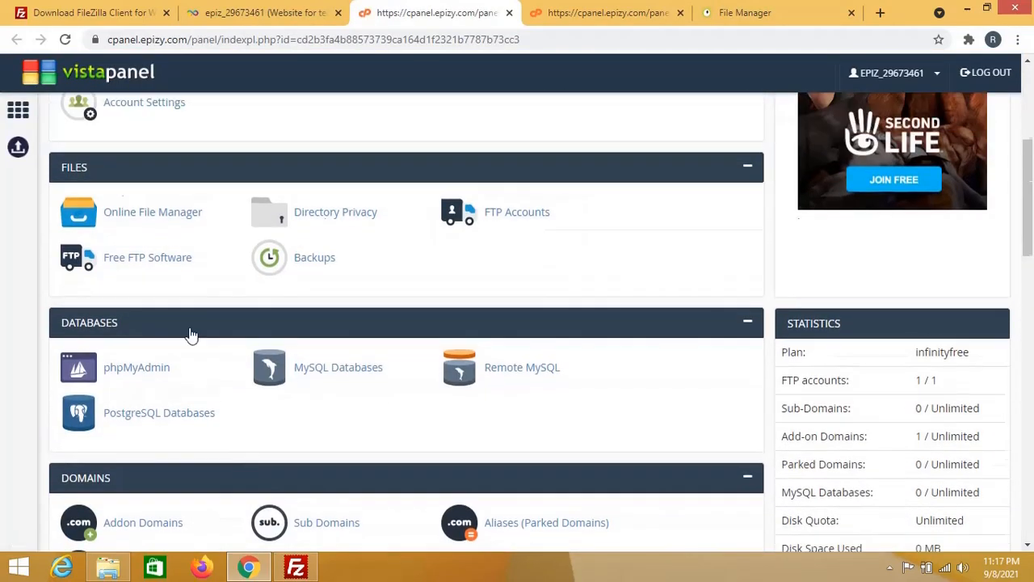
{"action": "left_click", "coordinate": [144, 214]}
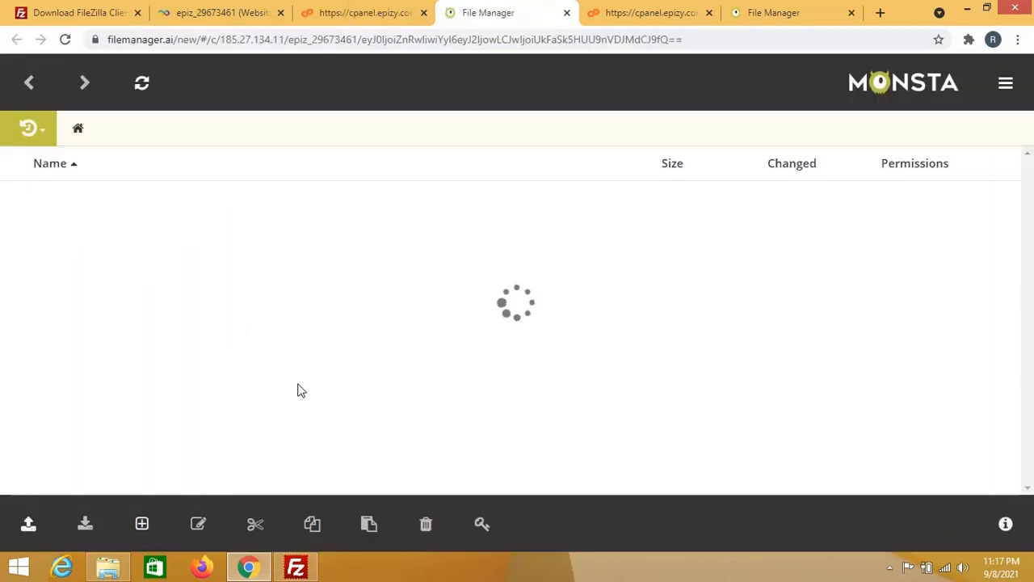
Step: Open htdocs, confirm admin, bootstrap-4.4.1 and the lms PHP and SQL files, then minimize the browser
{"action": "left_click", "coordinate": [61, 201]}
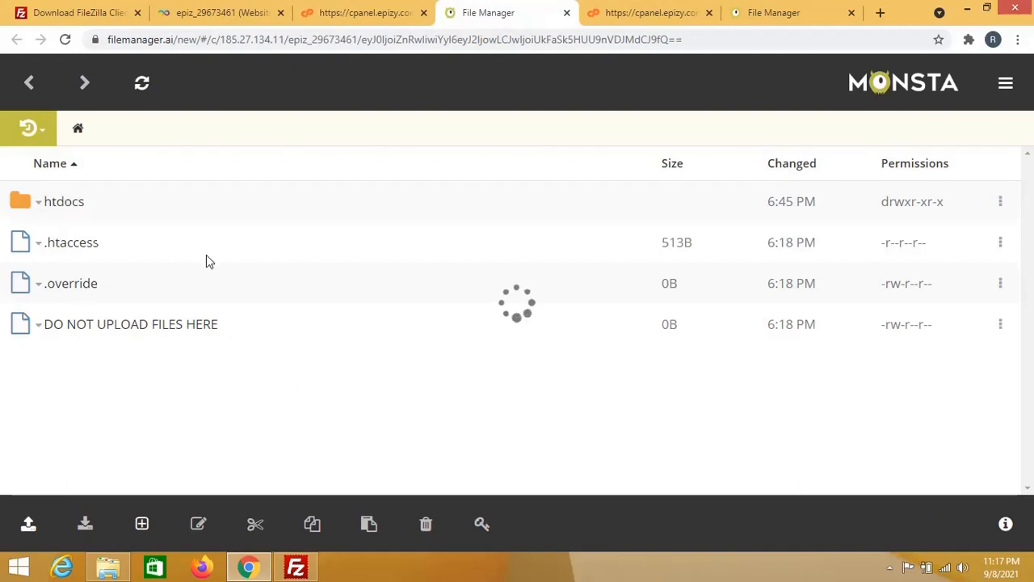
{"action": "scroll", "coordinate": [293, 386], "scroll_direction": "down", "scroll_amount": 4}
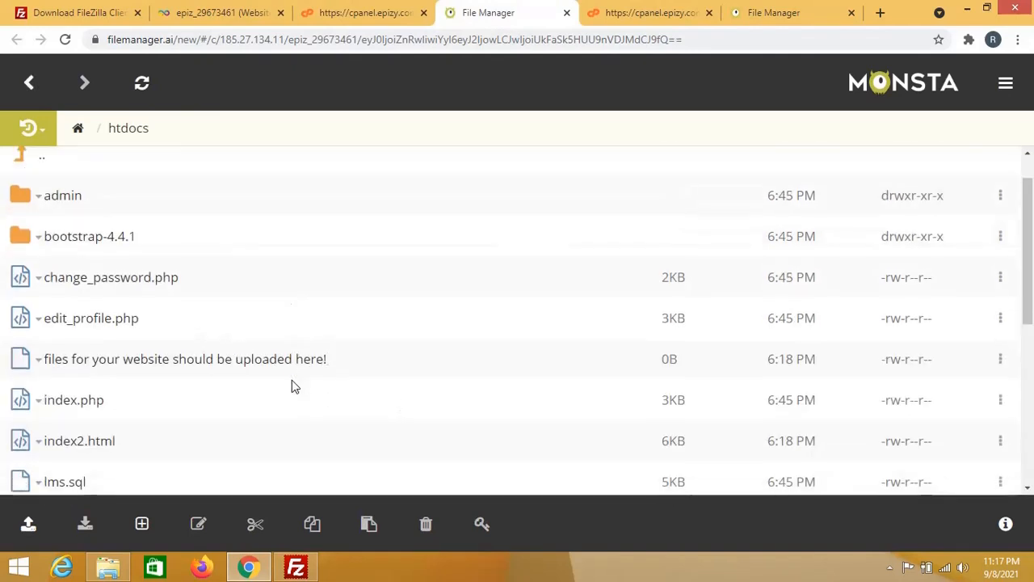
{"action": "scroll", "coordinate": [292, 380], "scroll_direction": "down", "scroll_amount": 1}
{"action": "scroll", "coordinate": [292, 381], "scroll_direction": "up", "scroll_amount": 5}
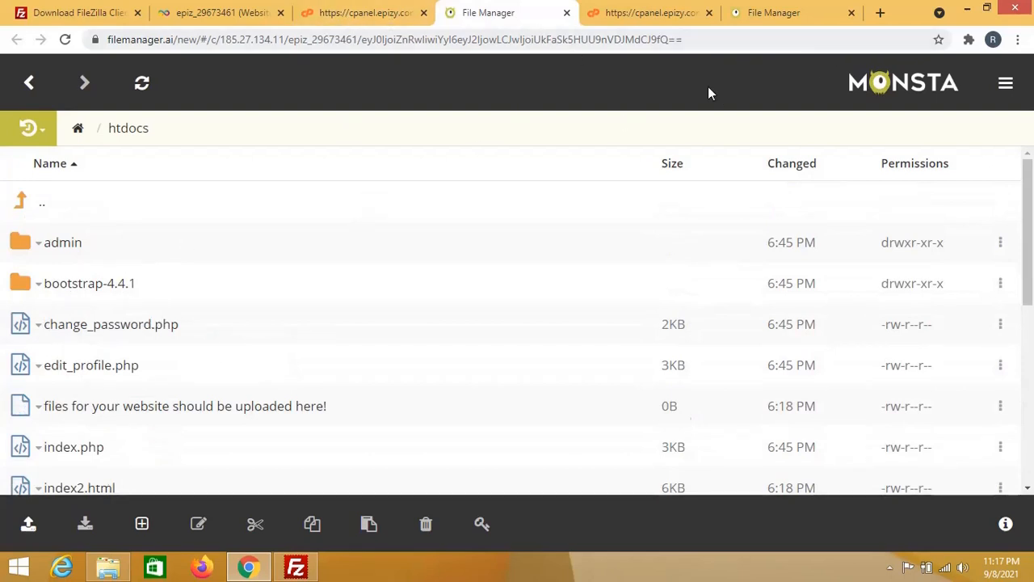
{"action": "left_click", "coordinate": [974, 10]}
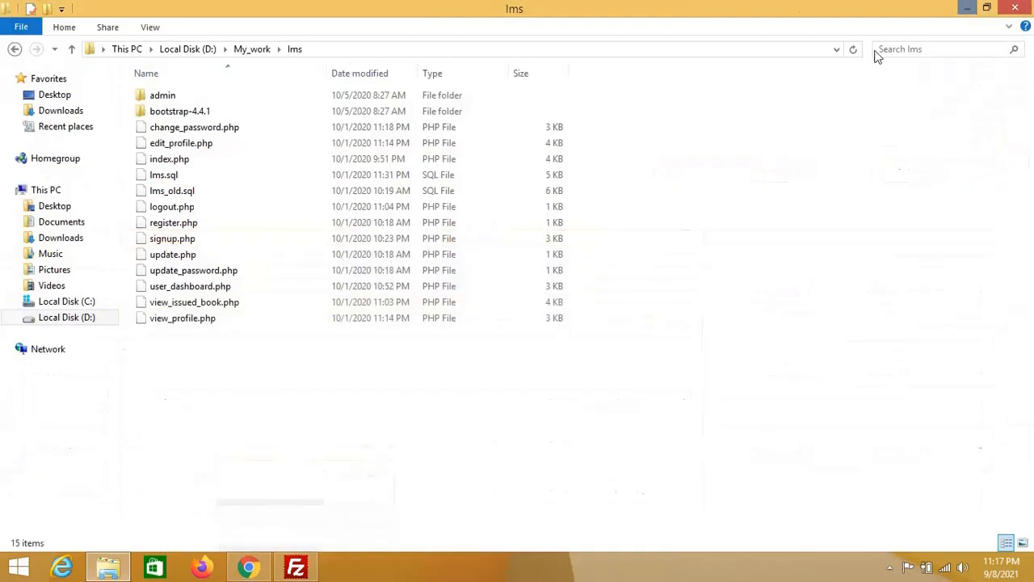
Step: Minimize the lms folder window, refresh the desktop, and bring up the screen recorder's controls
{"action": "left_click", "coordinate": [966, 9]}
{"action": "right_click", "coordinate": [240, 227]}
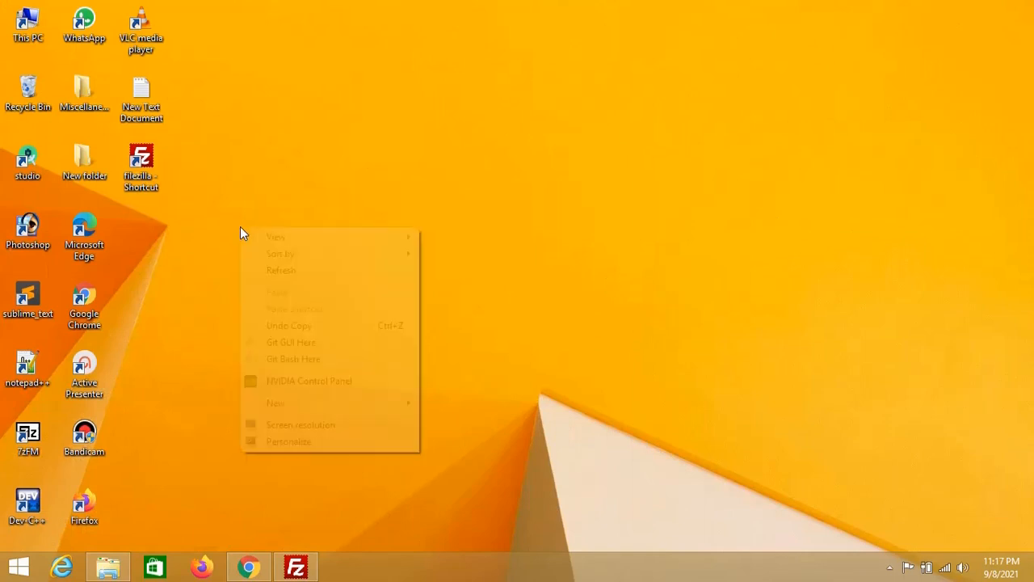
{"action": "left_click", "coordinate": [261, 273]}
{"action": "left_click", "coordinate": [891, 568]}
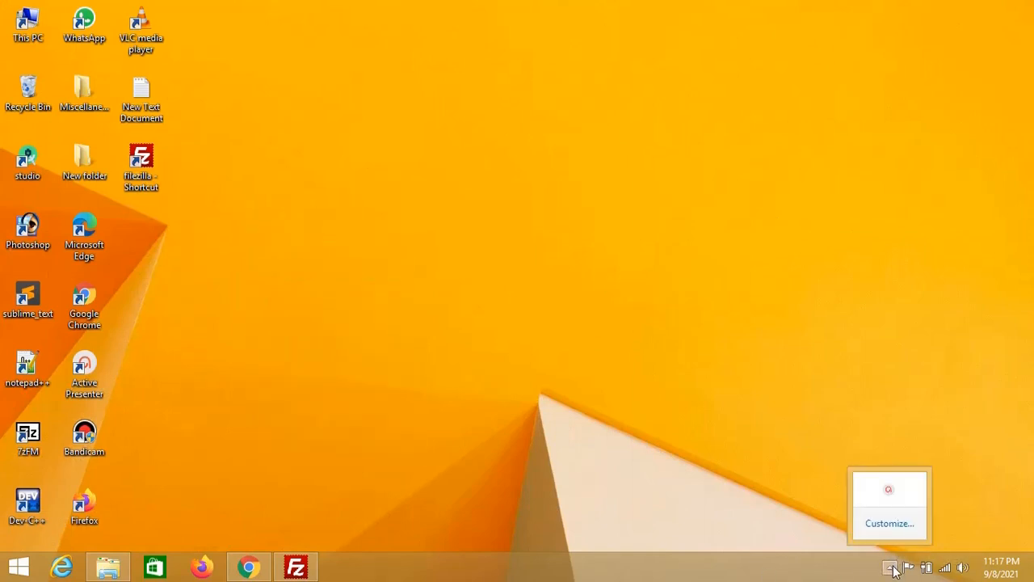
{"action": "left_click", "coordinate": [889, 493]}
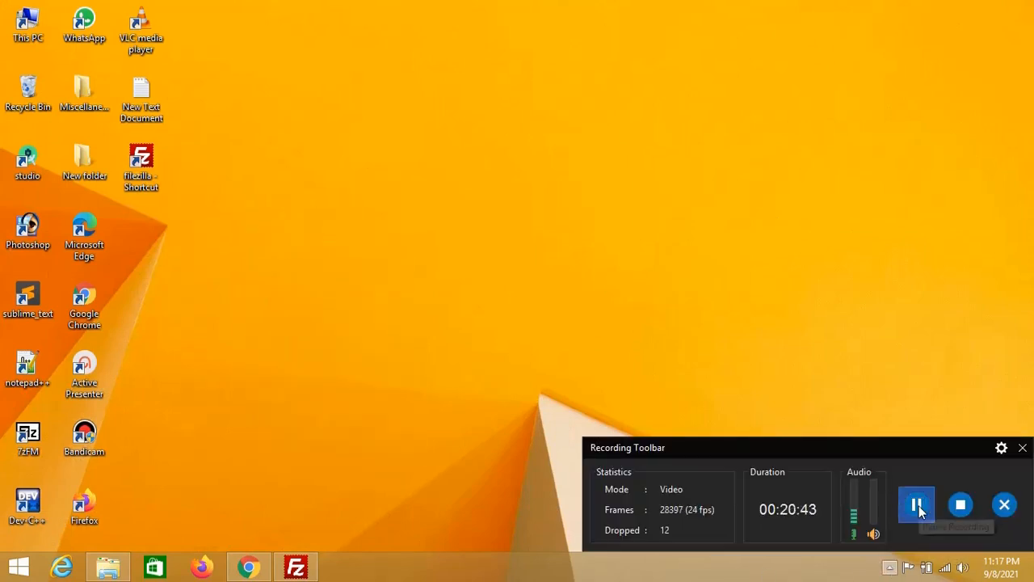